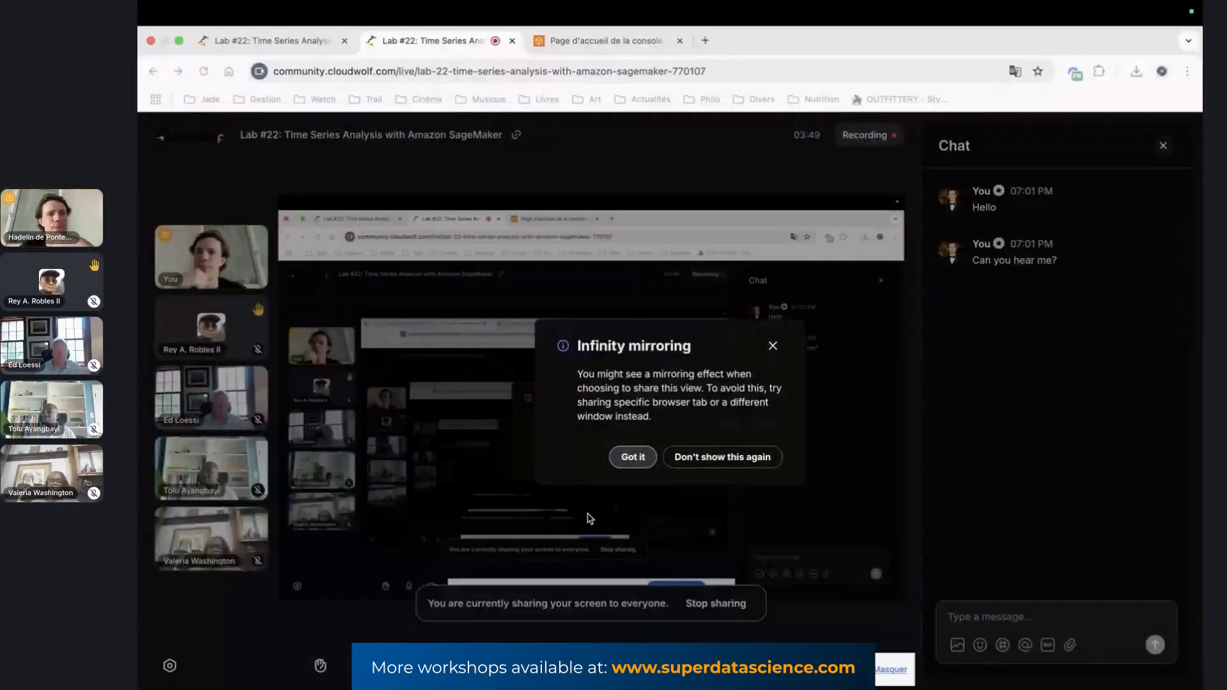
Switch to the AWS console, search for forecast, open Amazon Forecast and review the notice and overview on its landing page.
left_click(640, 458)
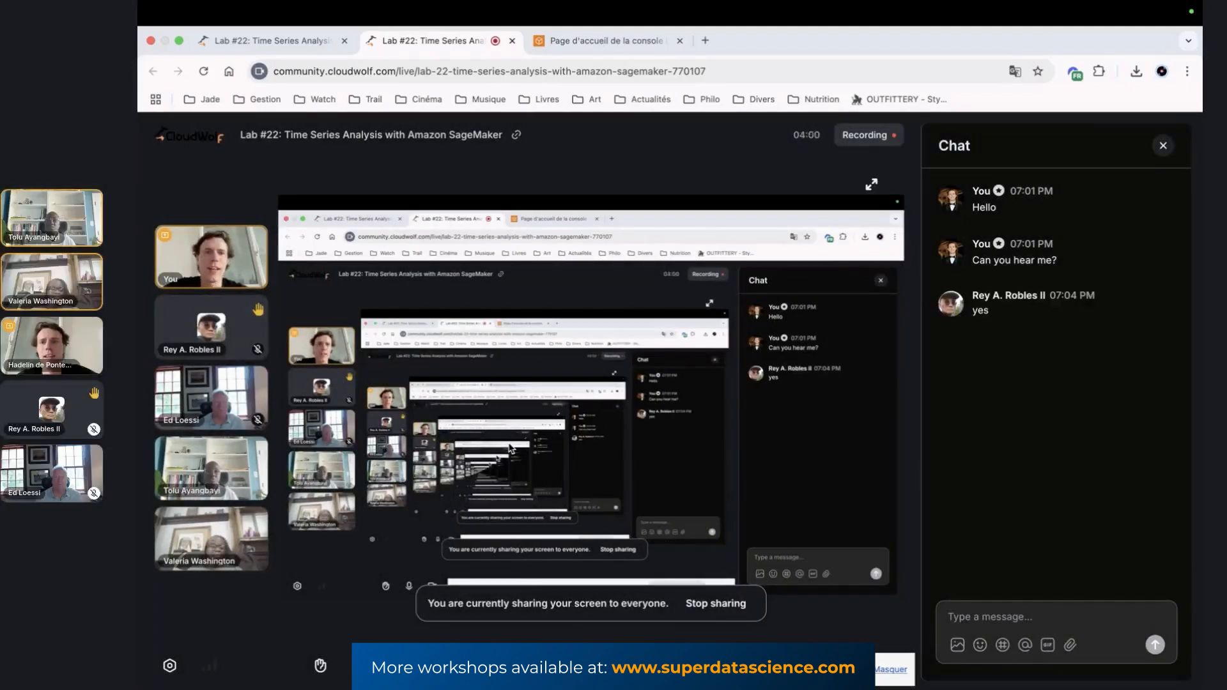
left_click(578, 40)
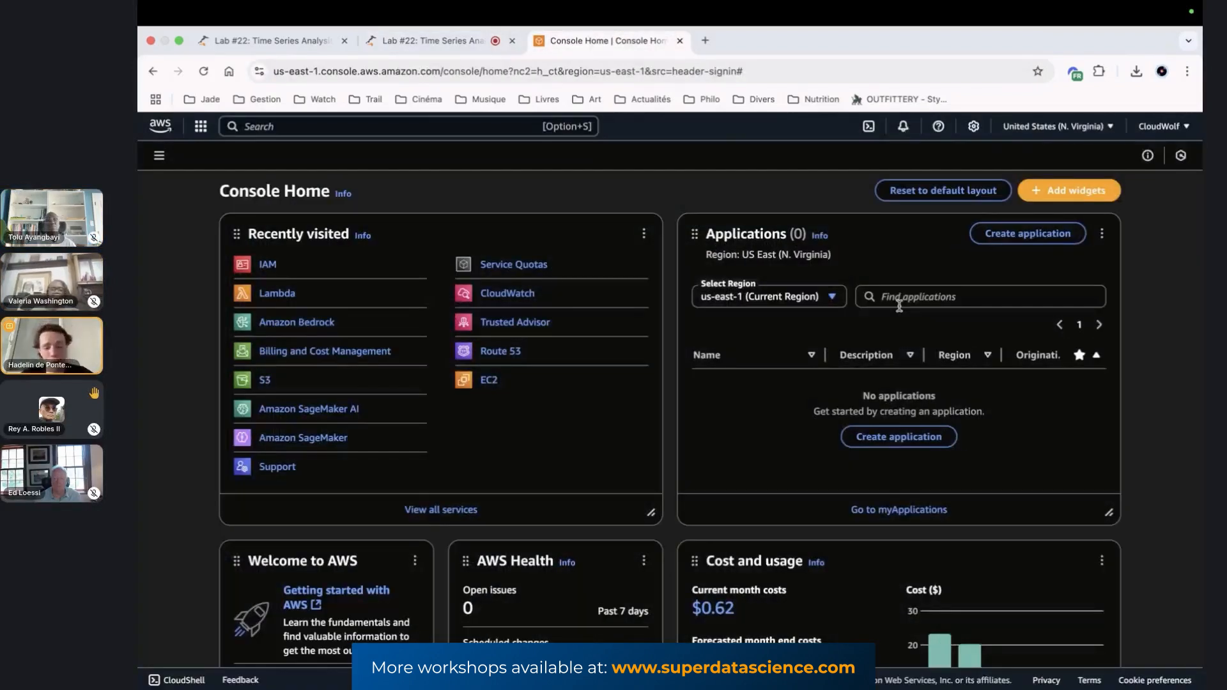
left_click(300, 126)
type("fore")
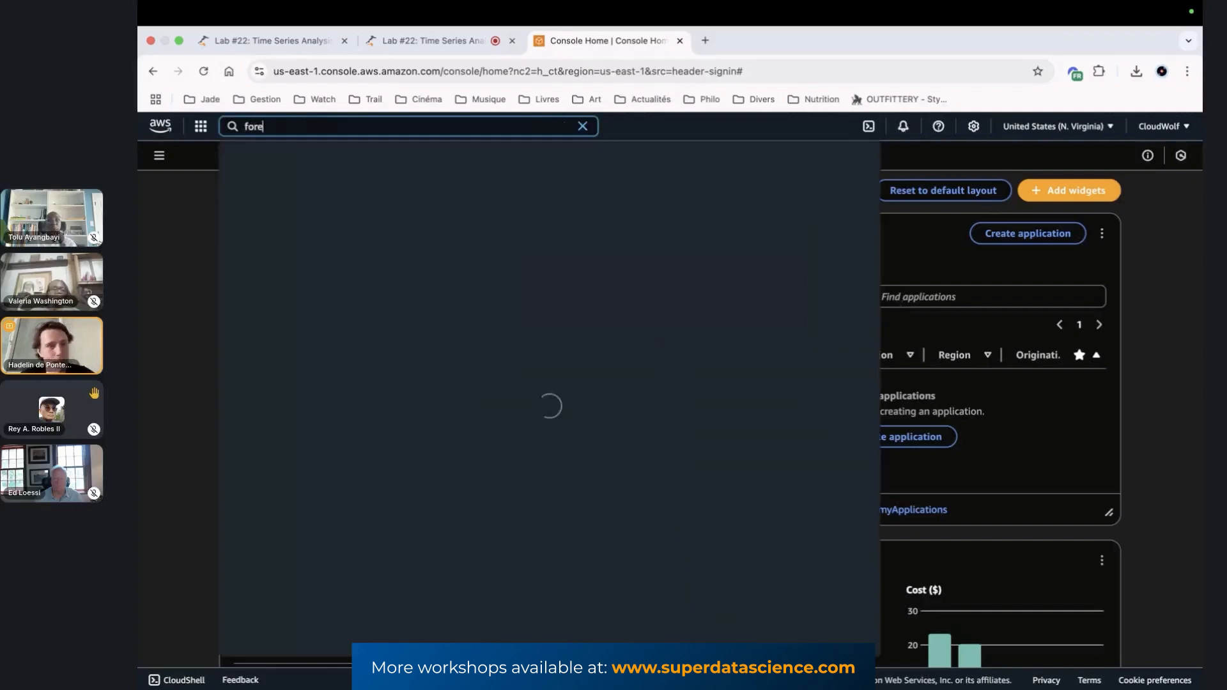
type("cast")
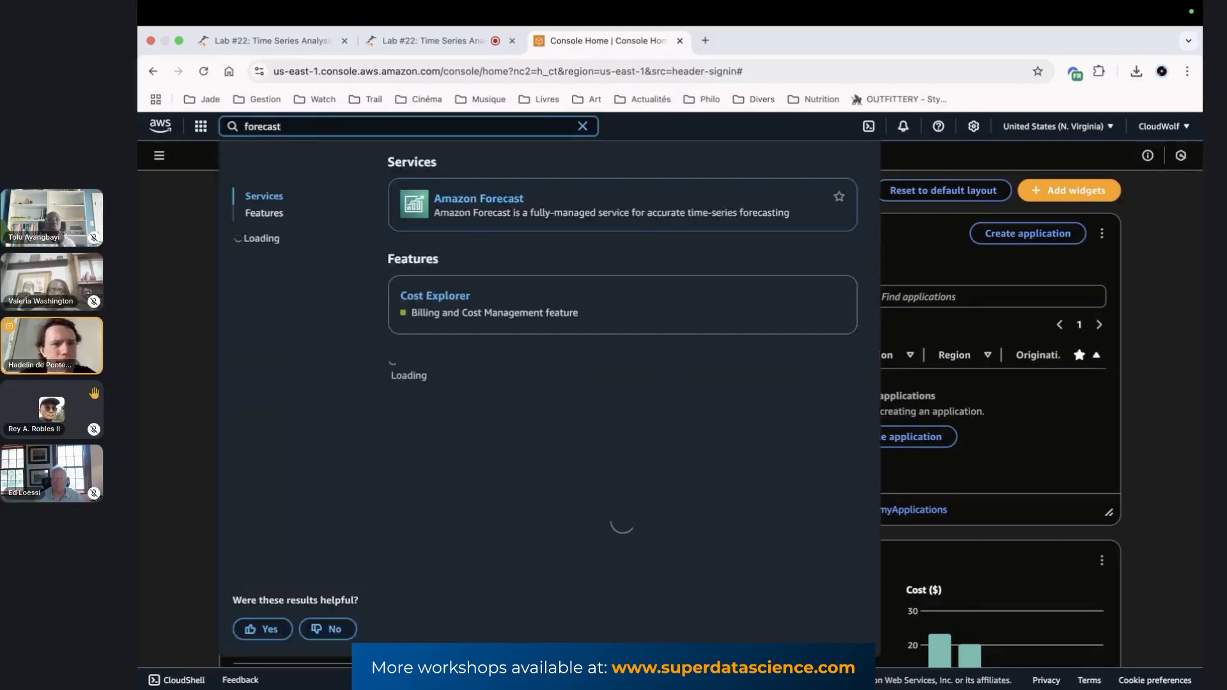
left_click(490, 205)
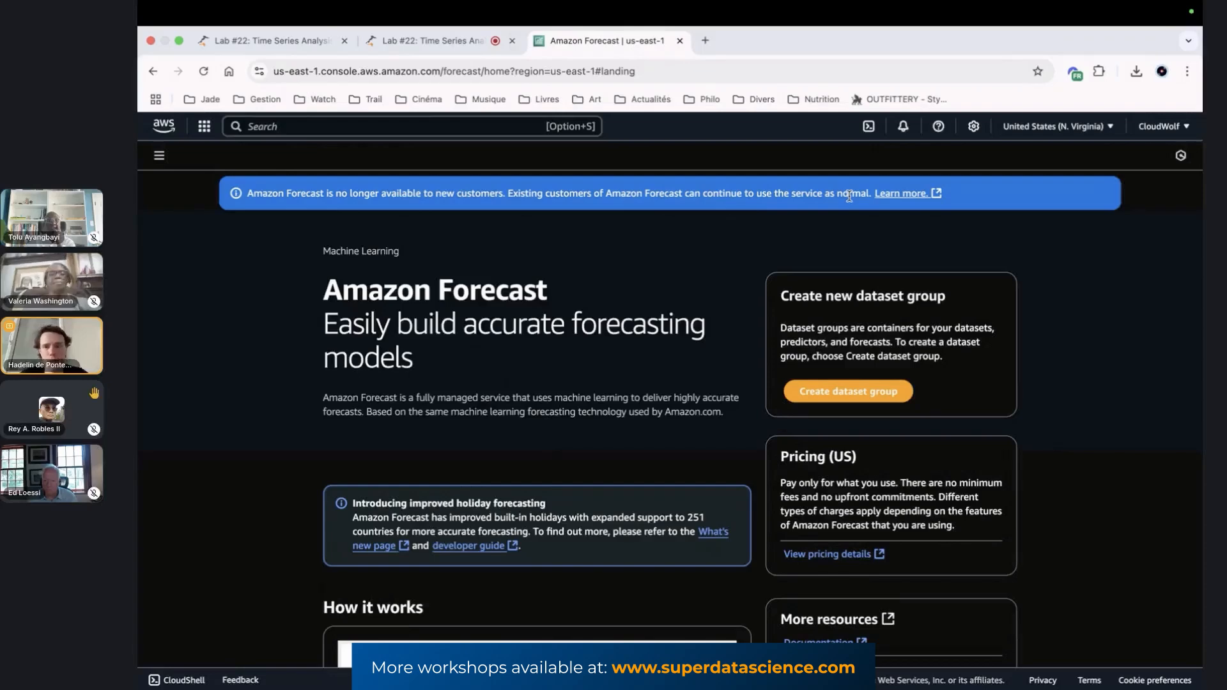
scroll(422, 520, "down", 3)
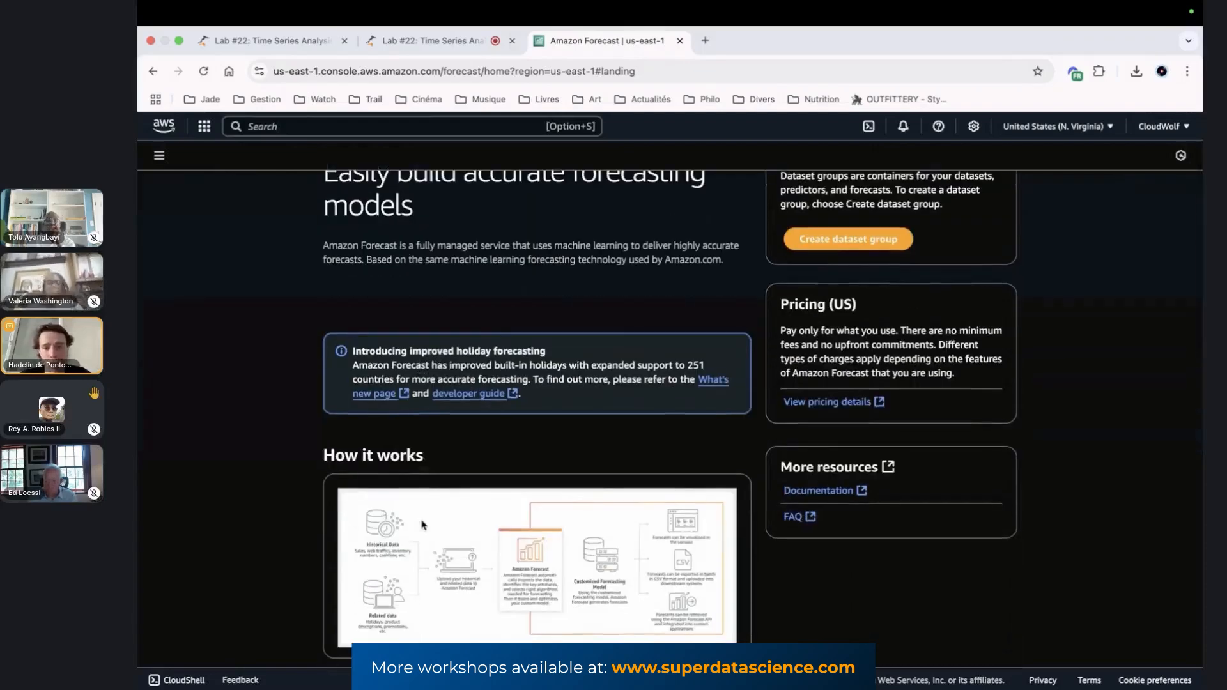
scroll(421, 524, "down", 8)
scroll(422, 521, "up", 11)
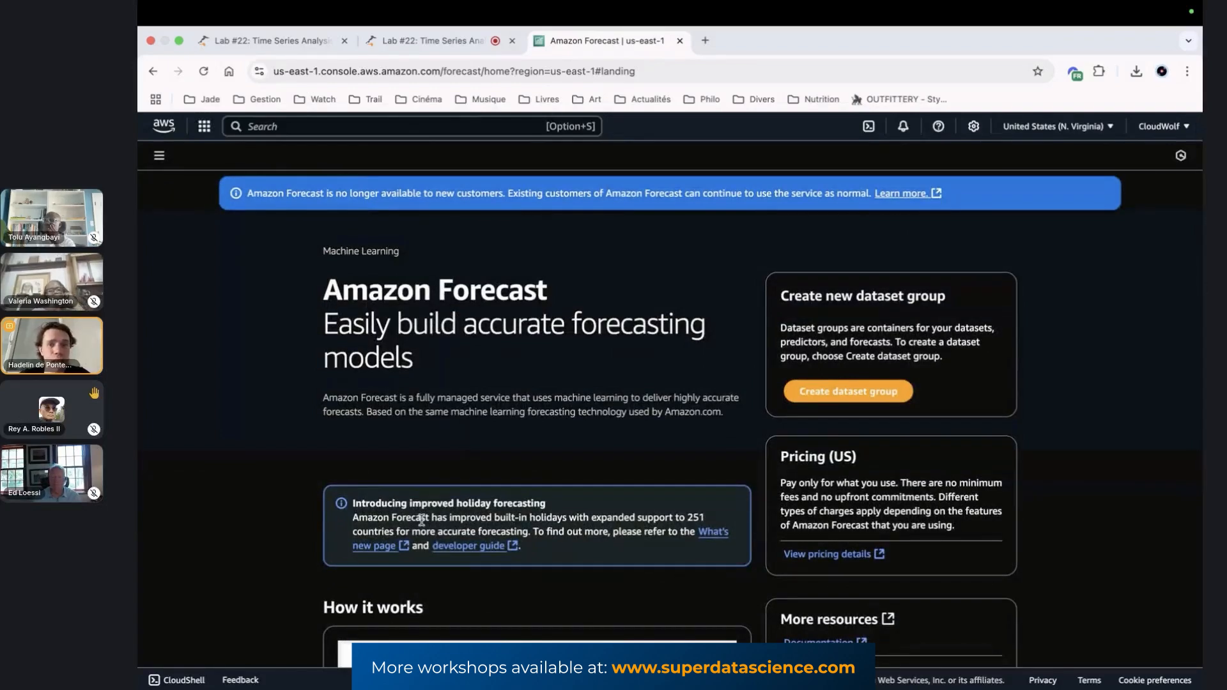
left_click(445, 40)
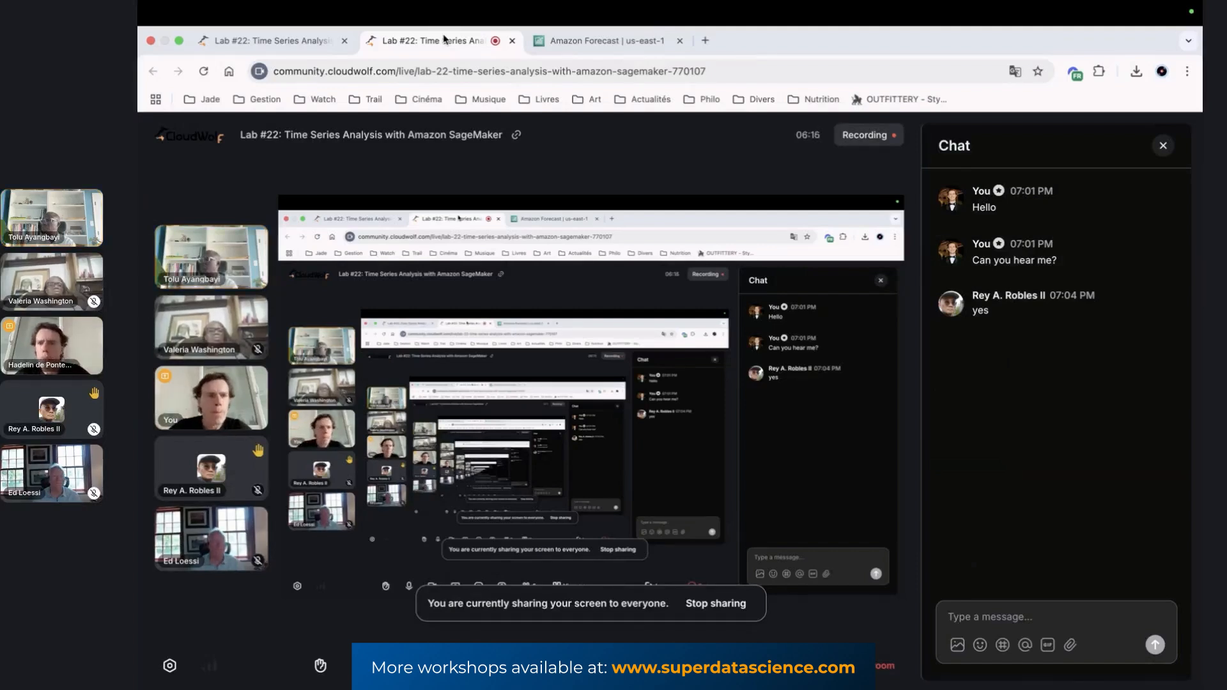
left_click(556, 41)
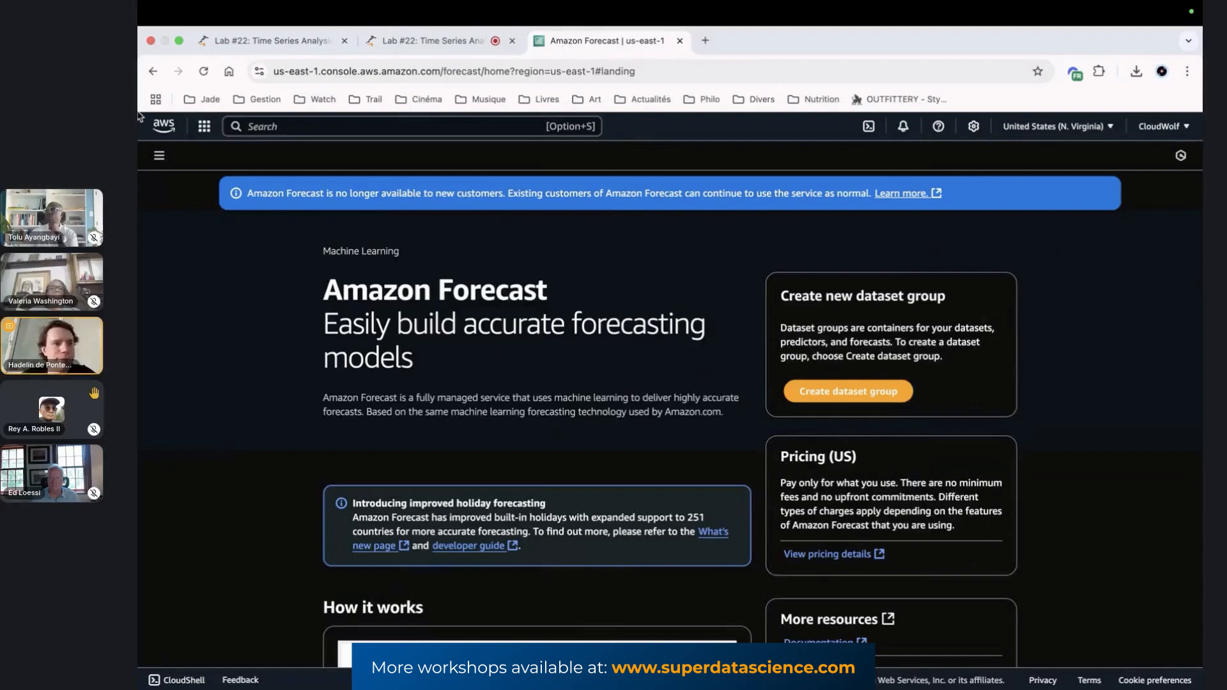
Return to the AWS console home and open the Amazon SageMaker AI service by searching for sagemaker ai.
left_click(165, 131)
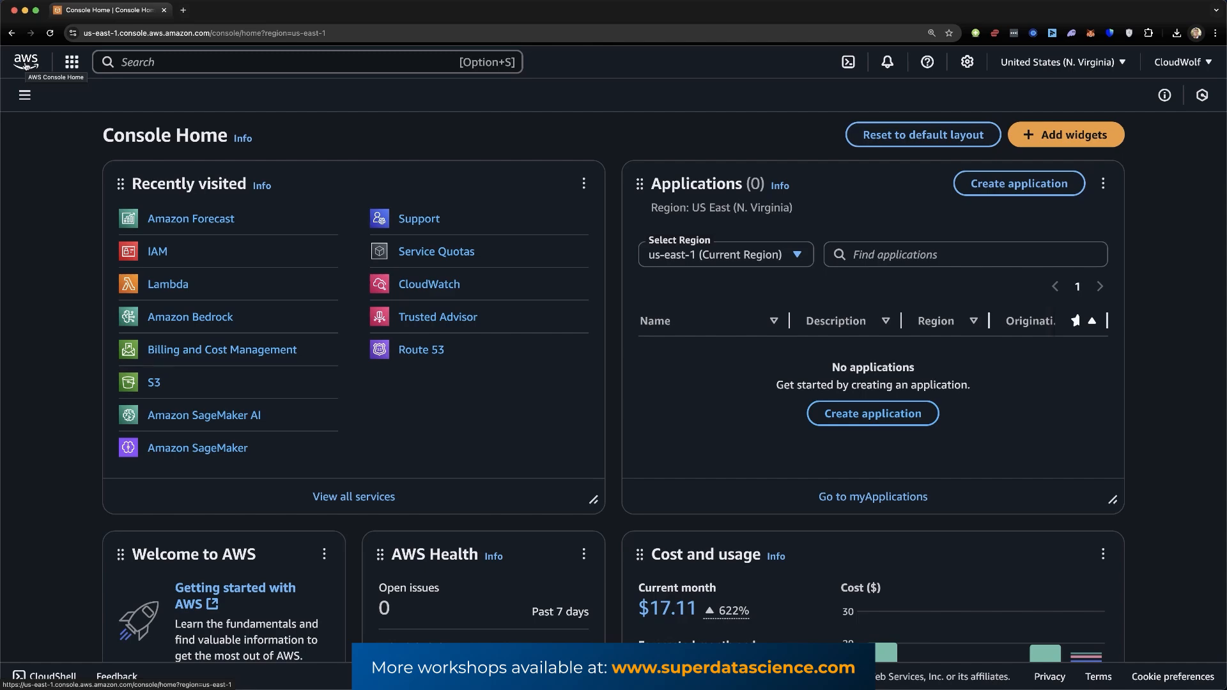
left_click(139, 62)
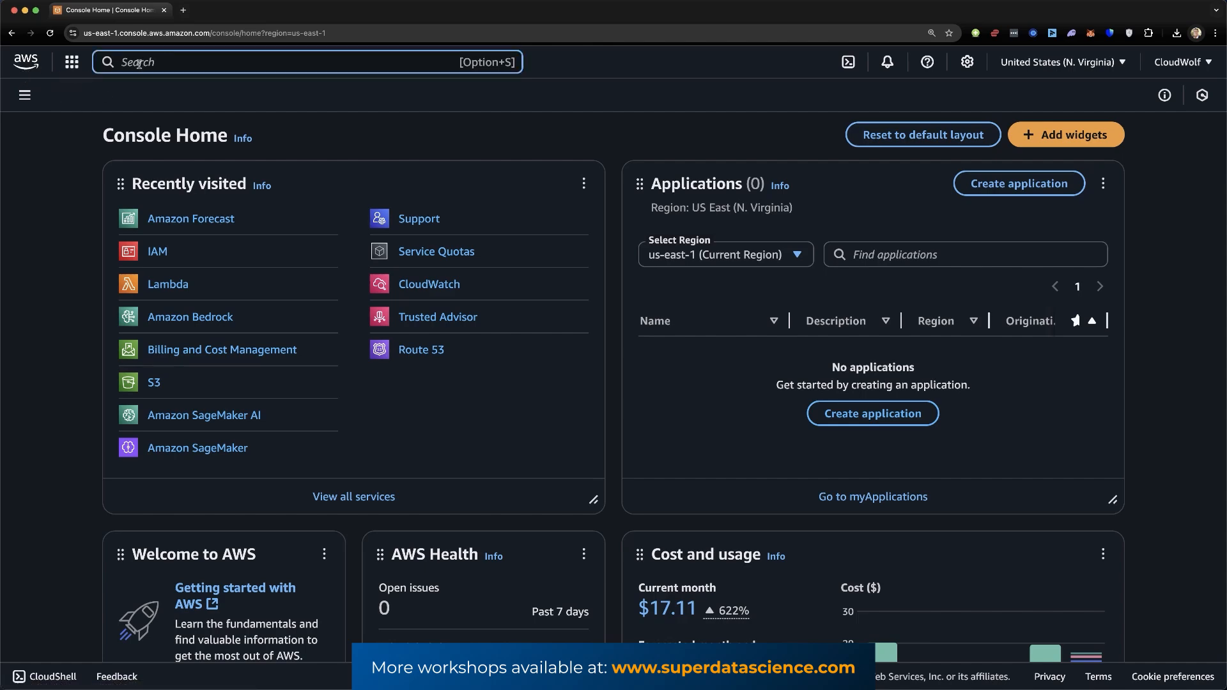
type("sagemaker ai")
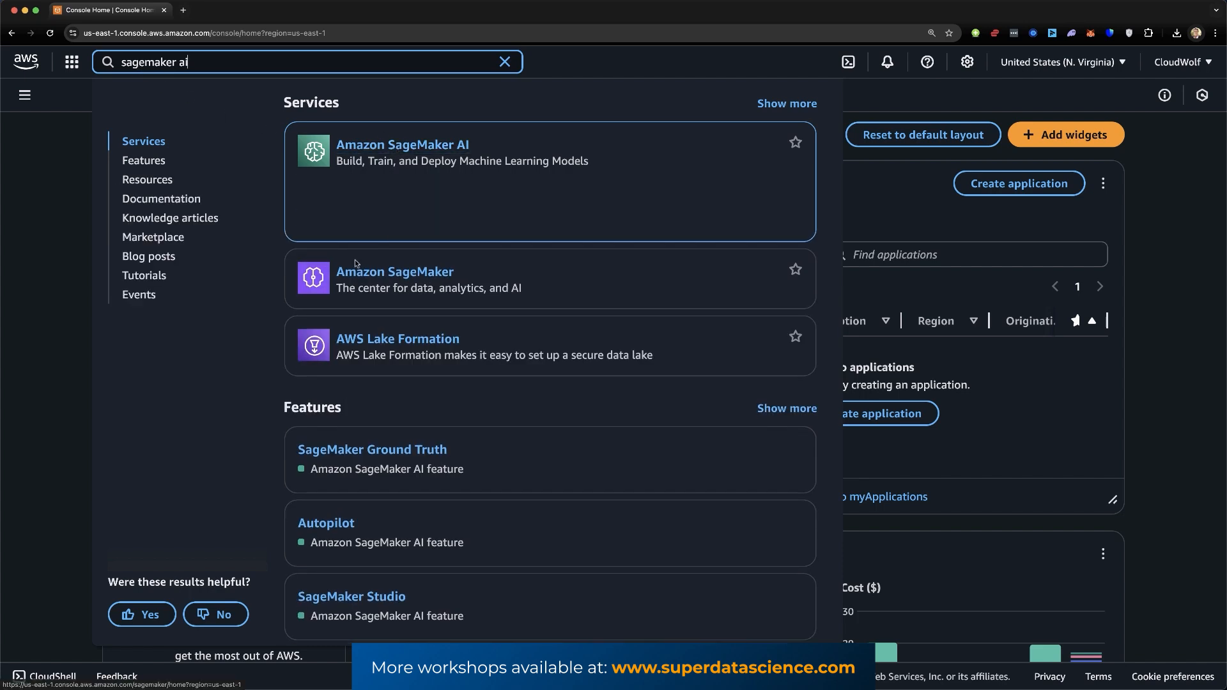
left_click(402, 146)
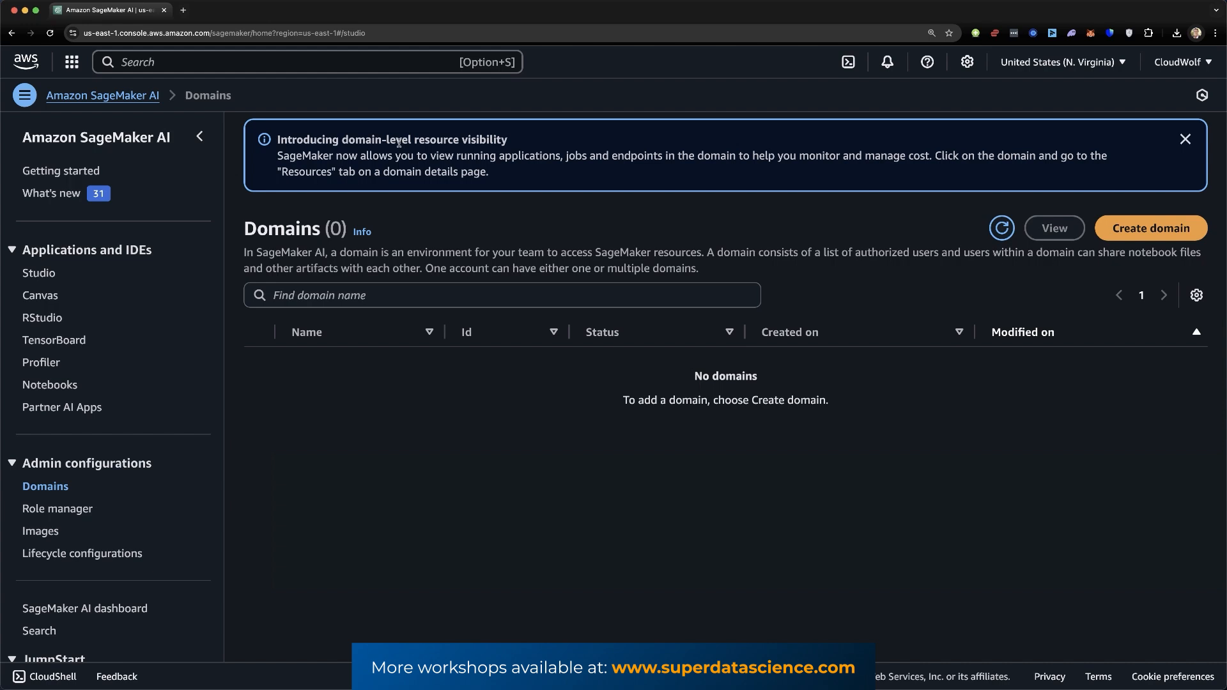
Create a SageMaker domain using the single-user quick setup.
left_click(1151, 238)
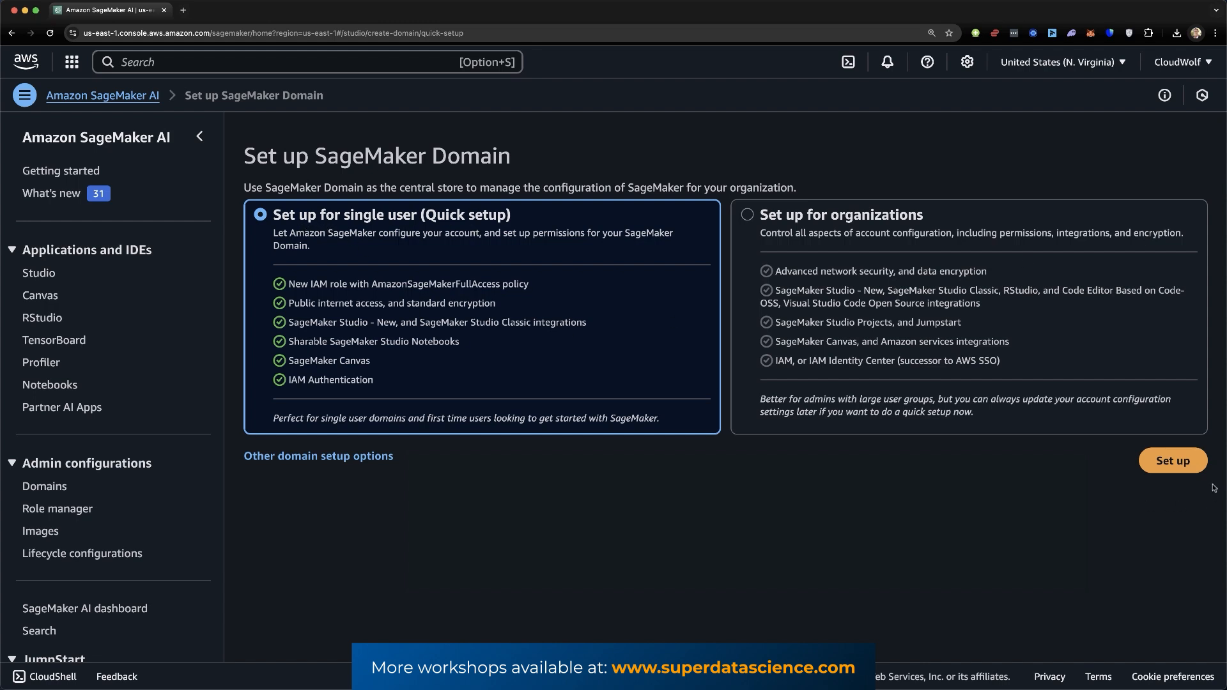
left_click(1177, 465)
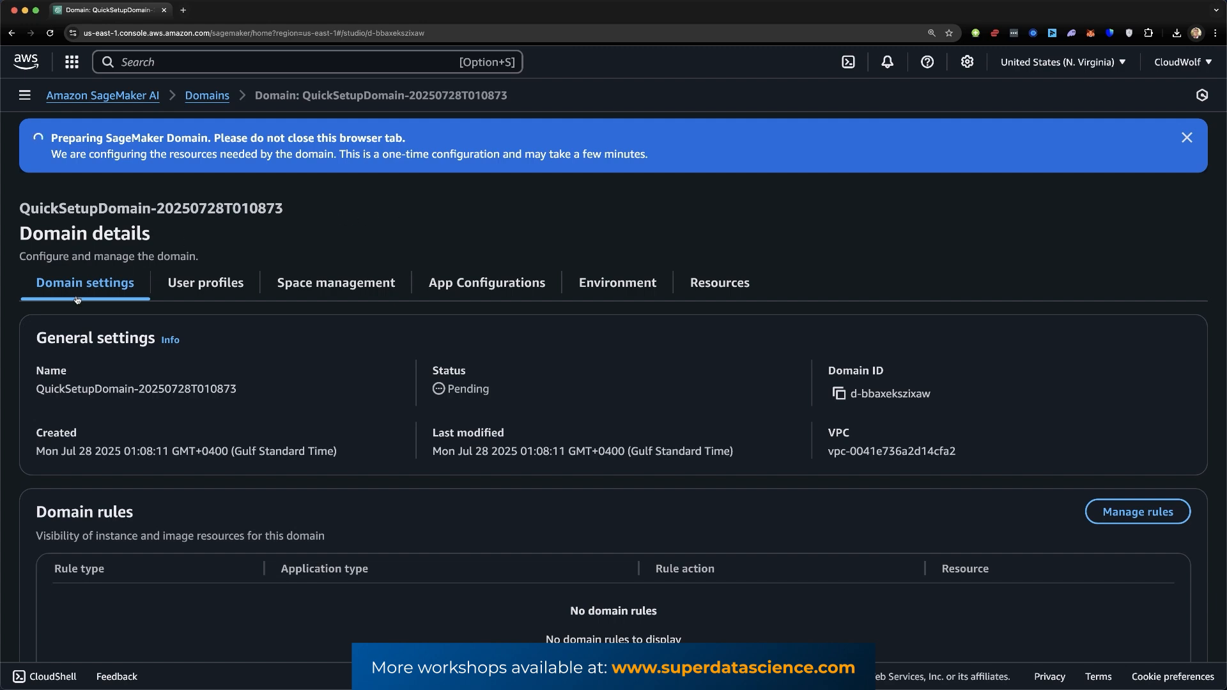
Check the new domain's user profiles and general settings to follow its preparation.
left_click(202, 285)
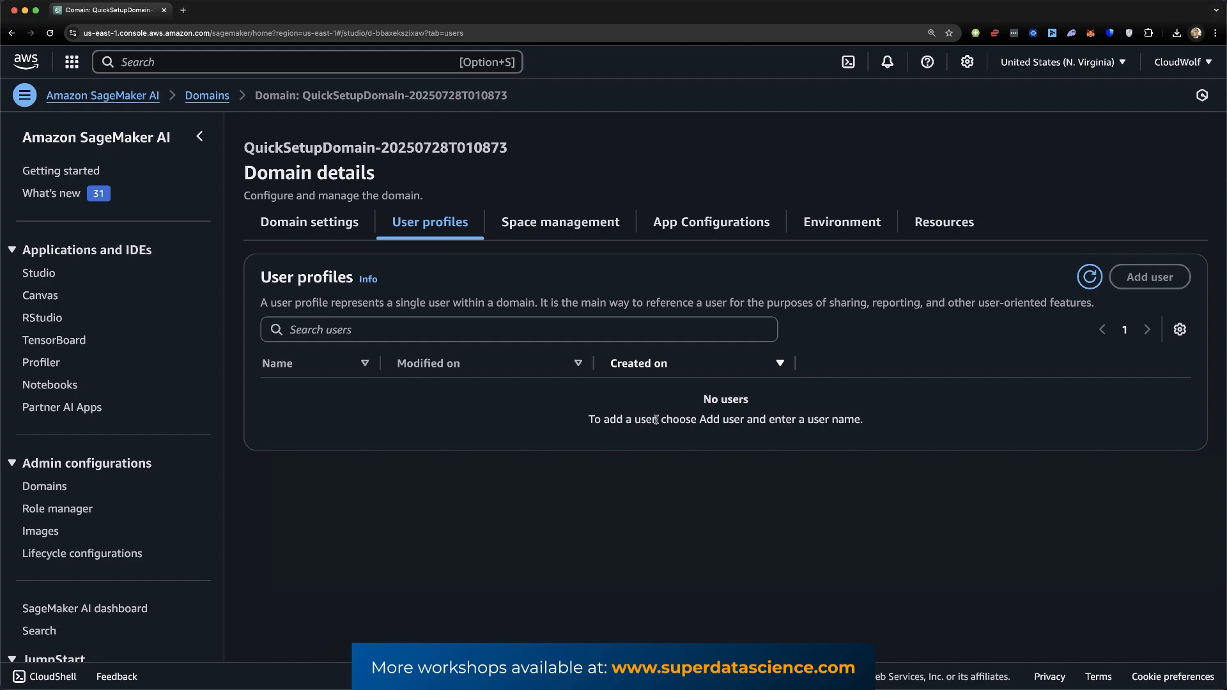
left_click(279, 229)
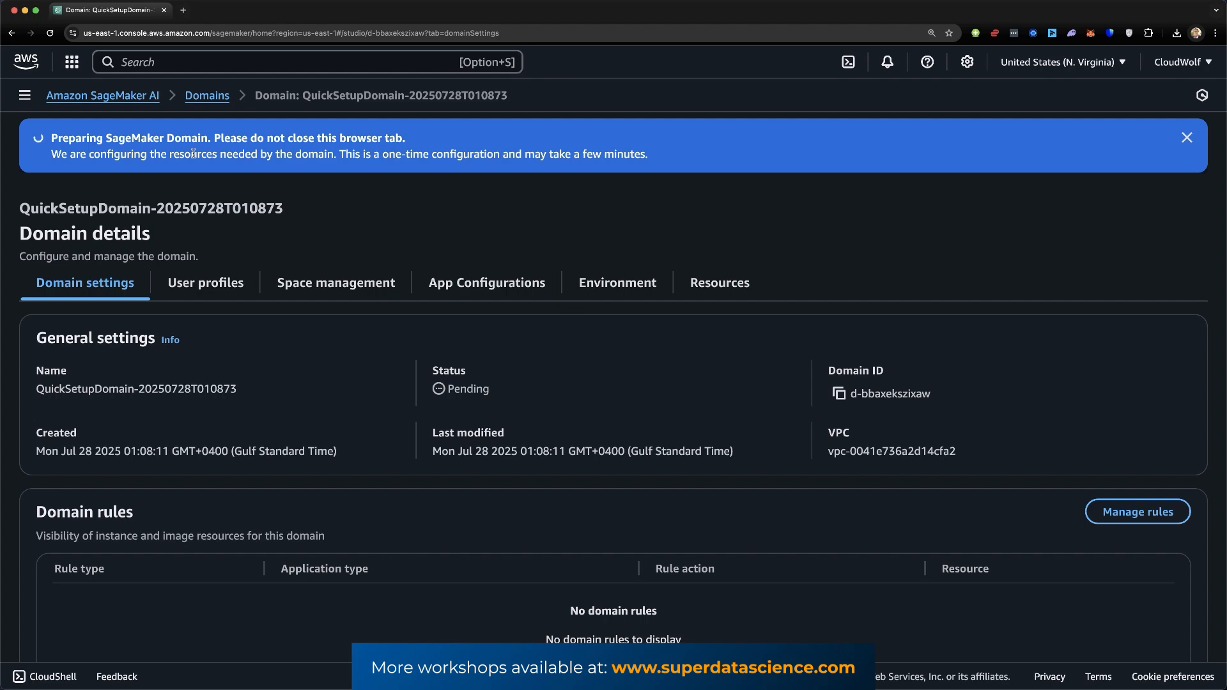
left_click(192, 283)
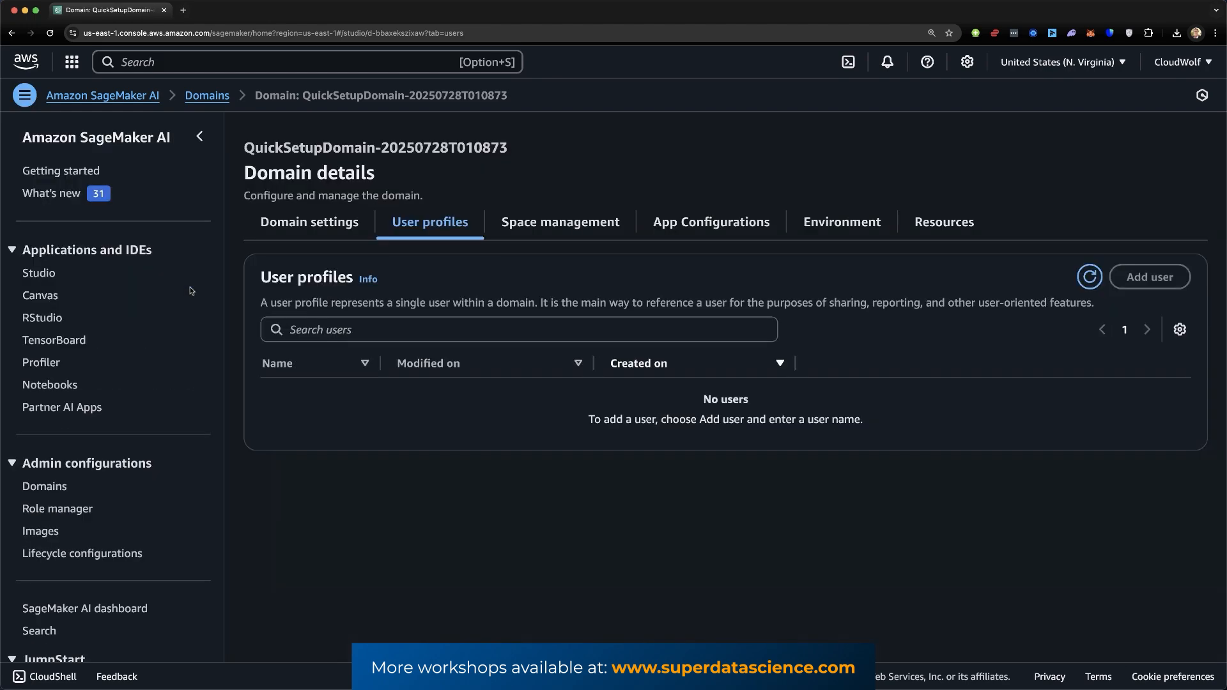
left_click(309, 222)
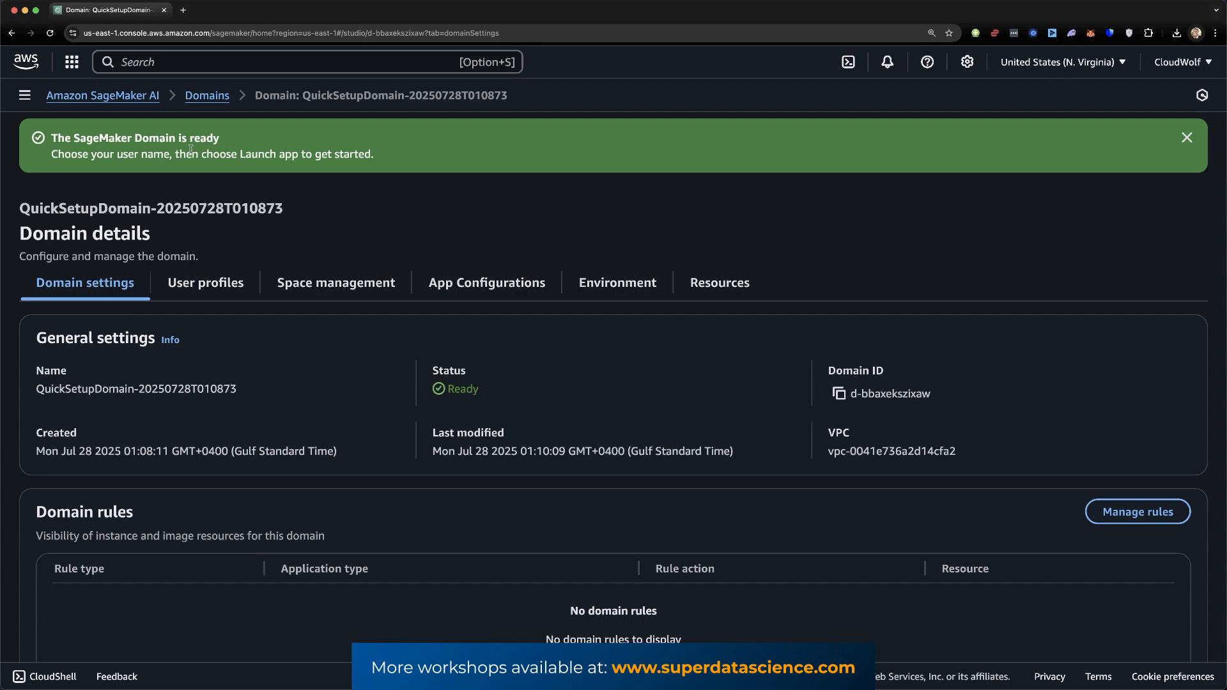
Launch Canvas for the default user profile of the domain.
left_click(195, 289)
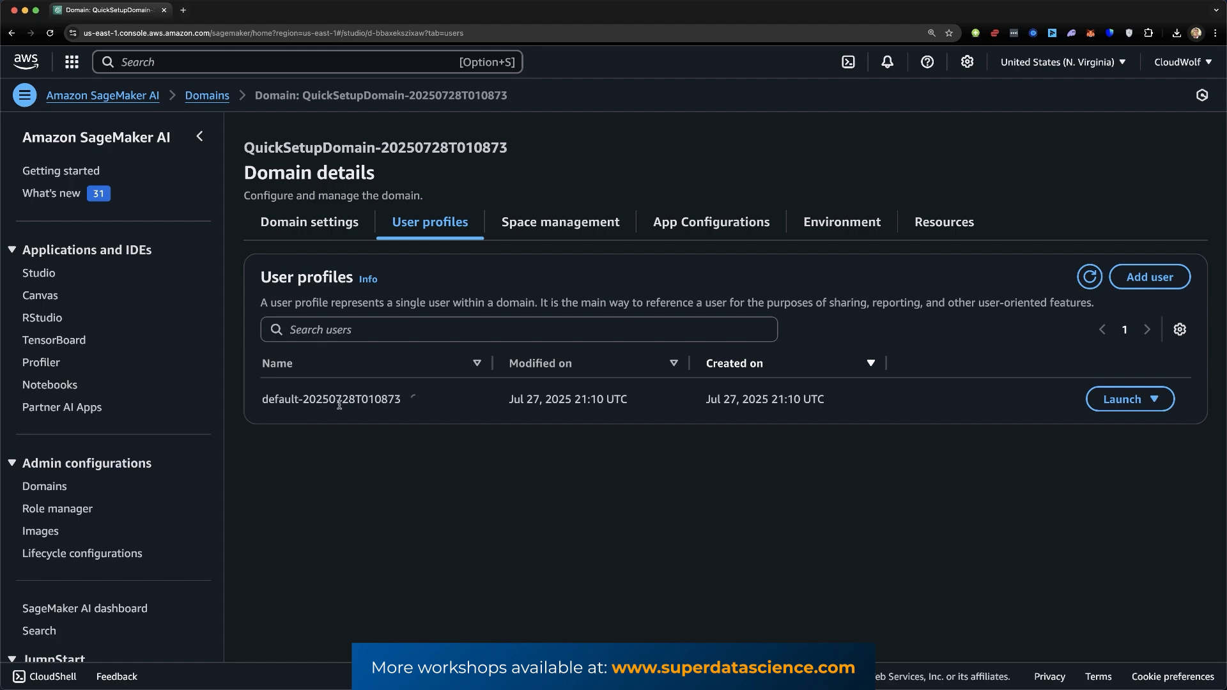
left_click(1147, 407)
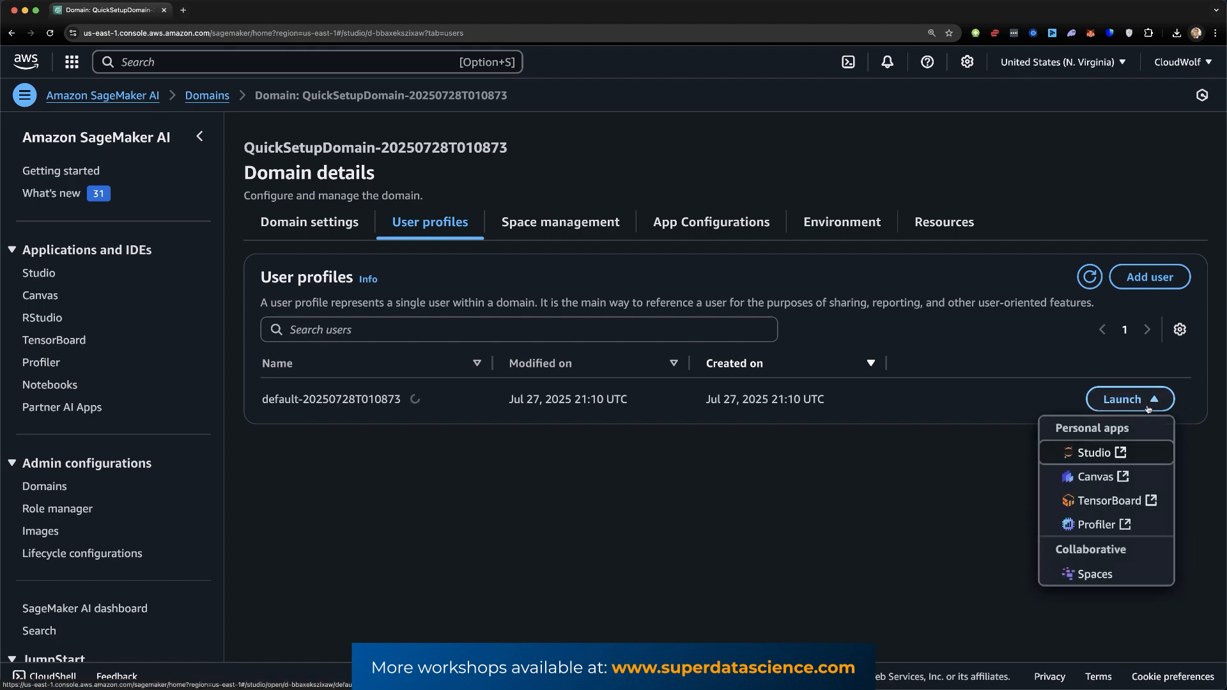
left_click(1095, 478)
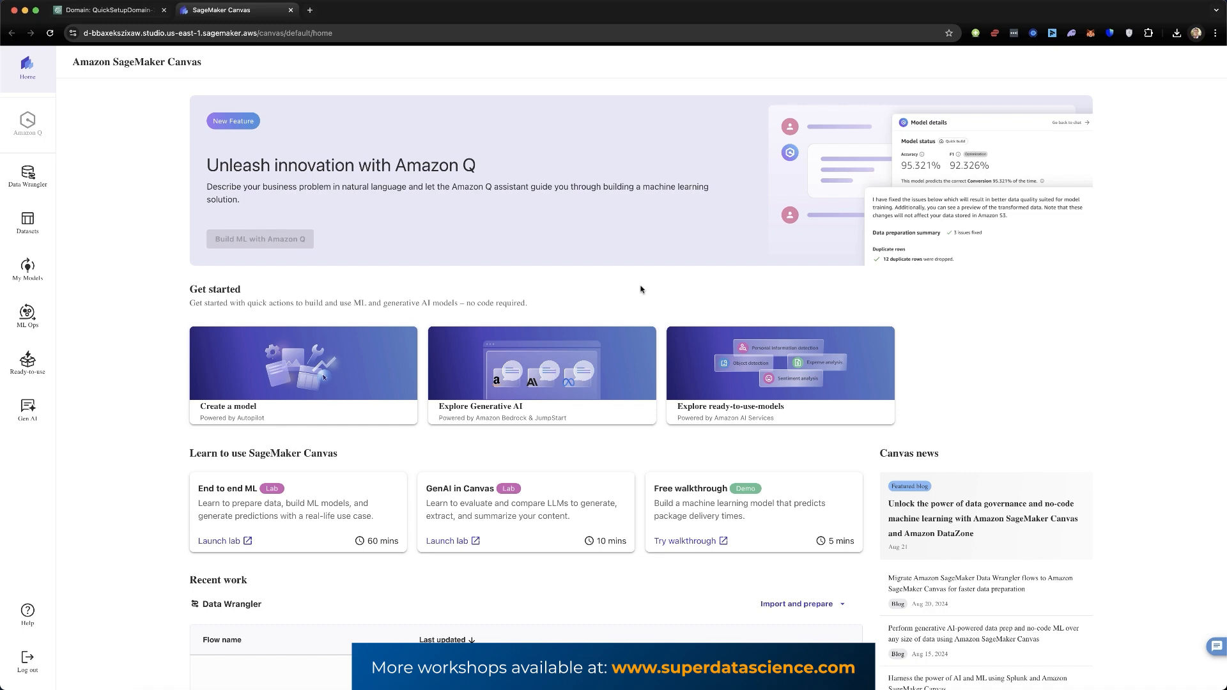
Create a new tabular dataset named demand_forecasting among the Canvas datasets.
left_click(29, 230)
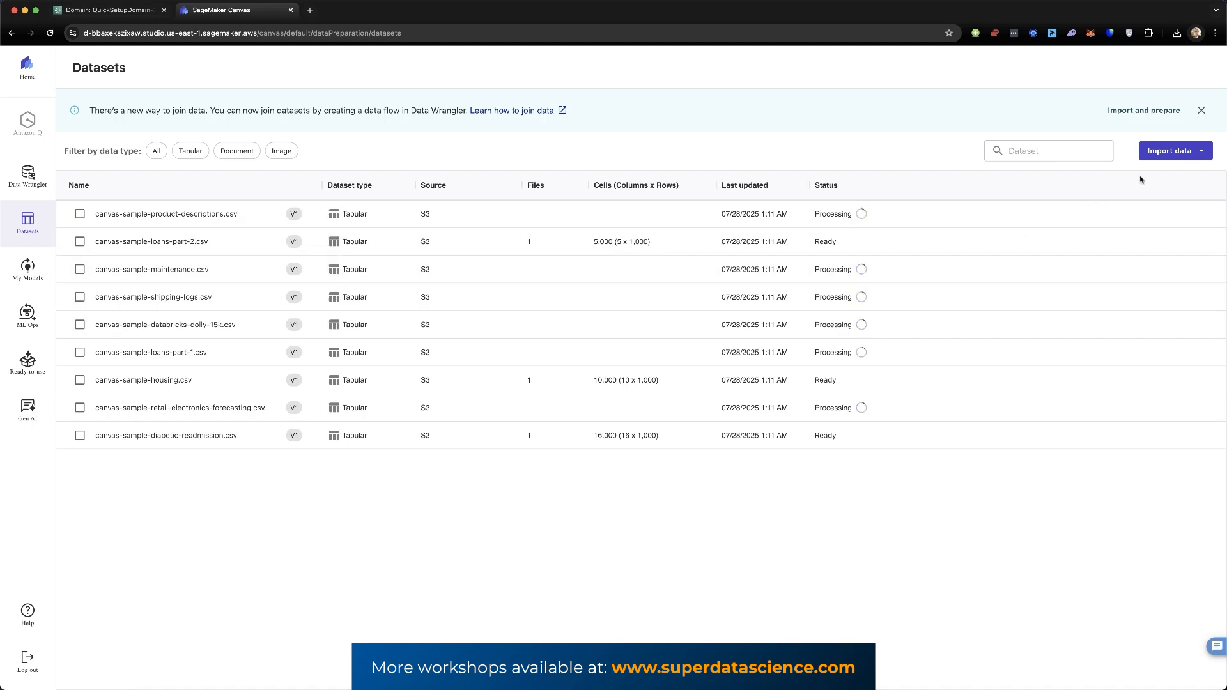
left_click(1172, 154)
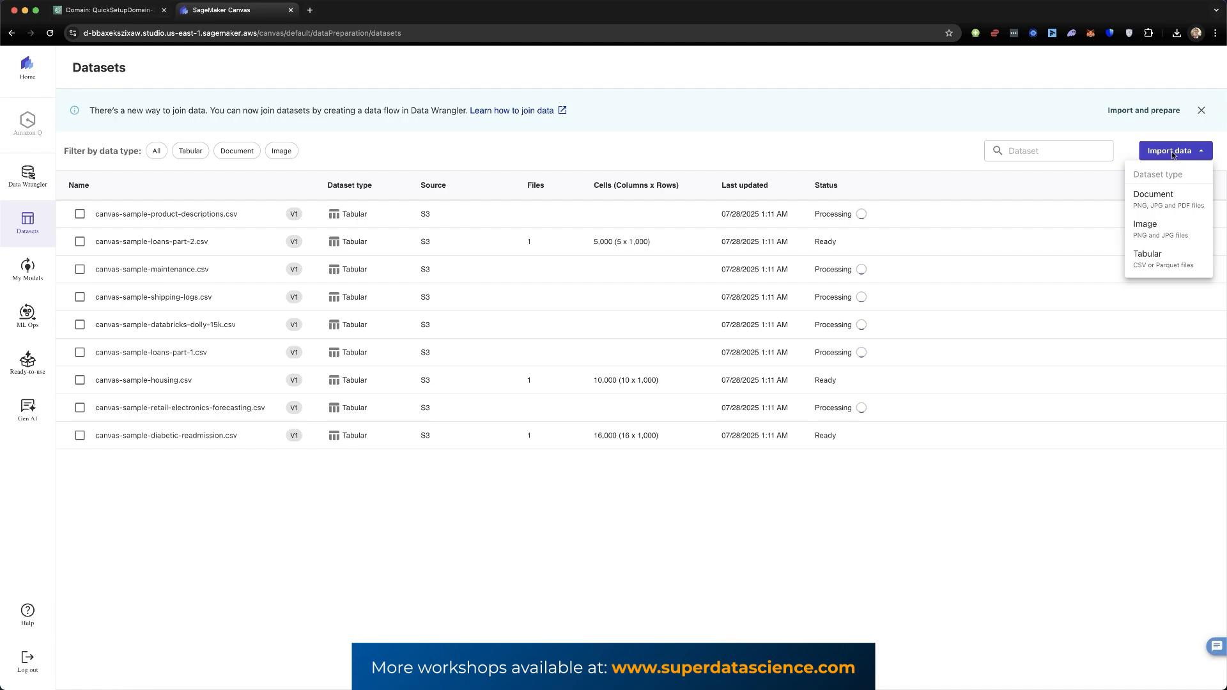
left_click(1153, 257)
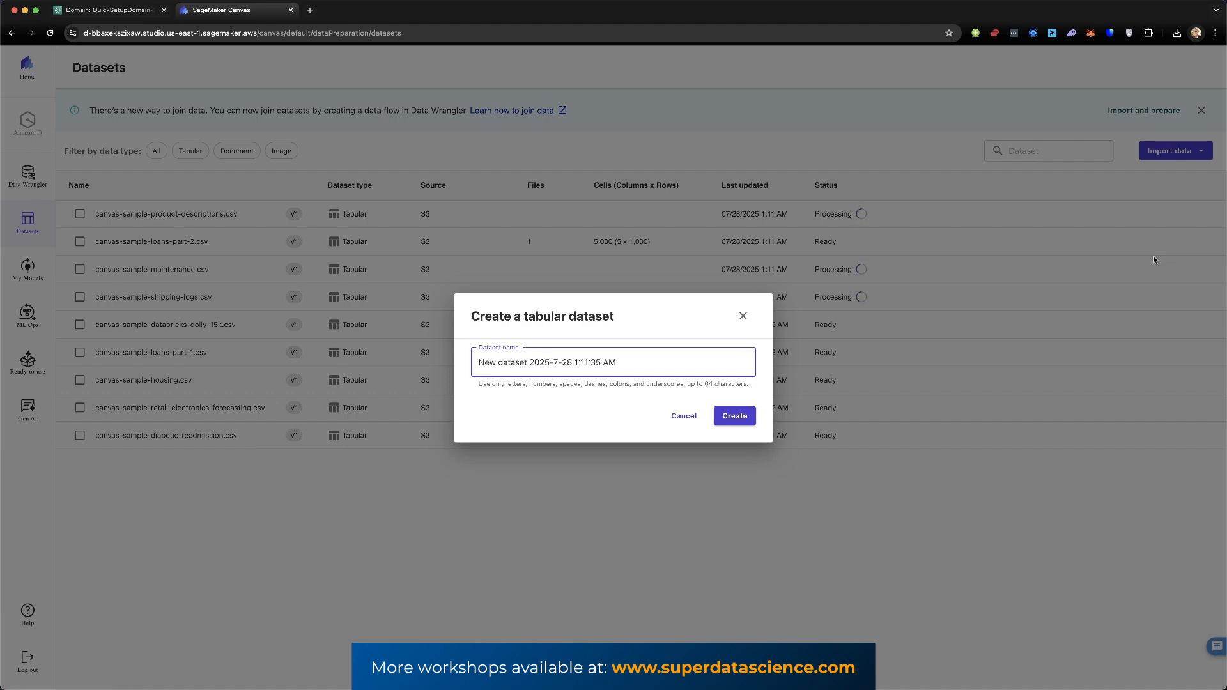
key("super+a")
type("demand_forecasting")
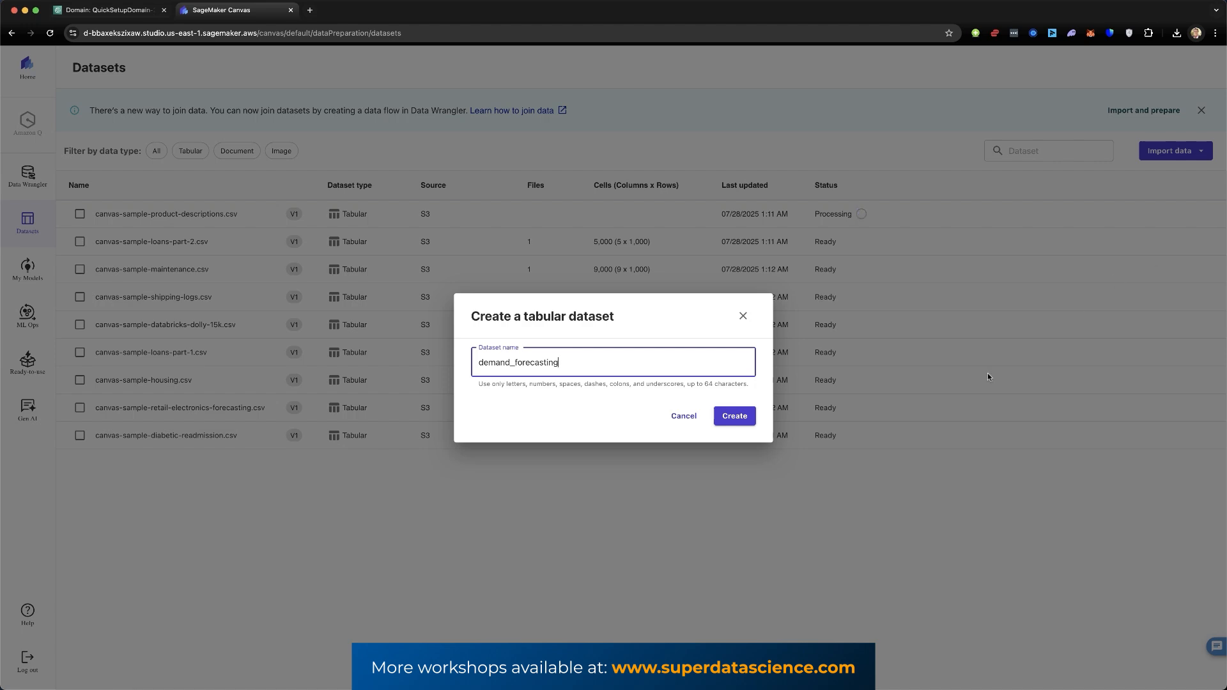
left_click(741, 416)
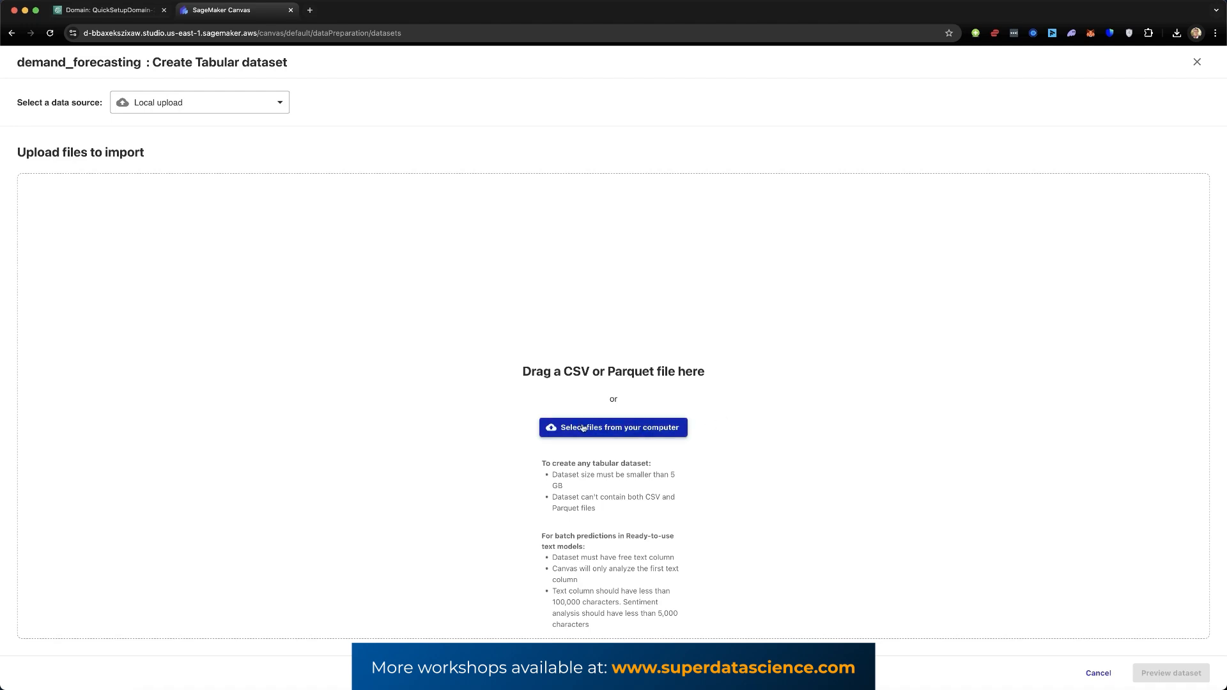
Start selecting a file from the computer and open the Live Lab #22 - Datasets folder with its full subfolder names readable.
left_click(630, 433)
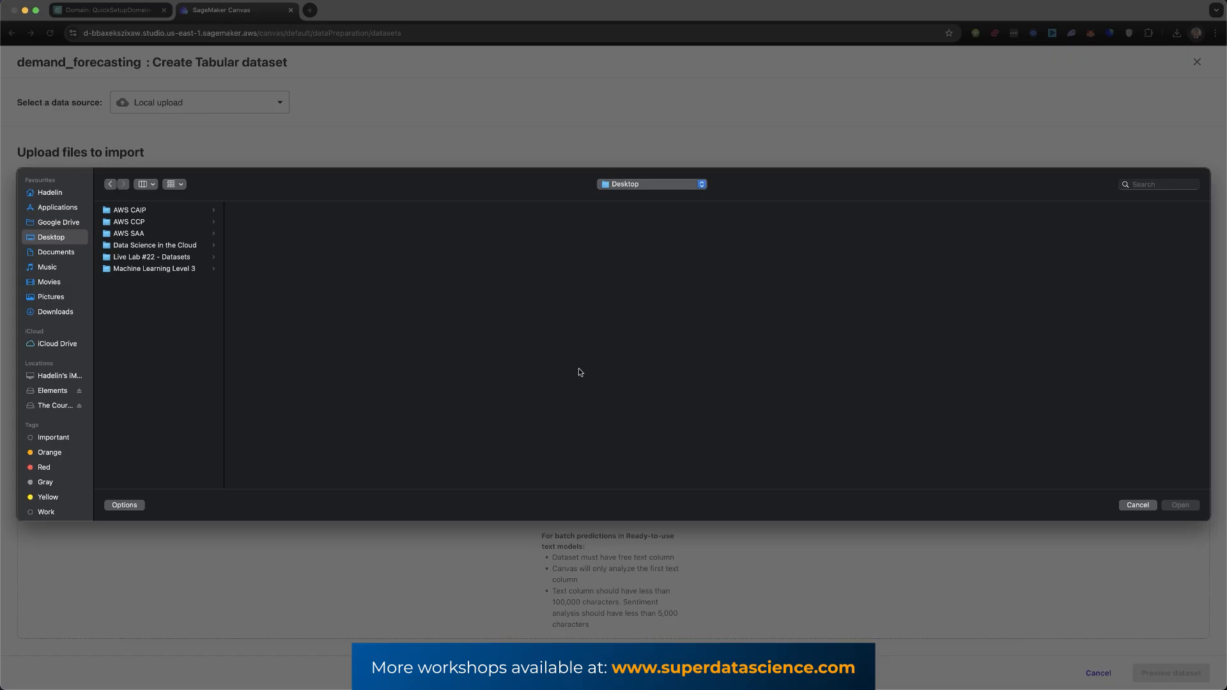
left_click(133, 258)
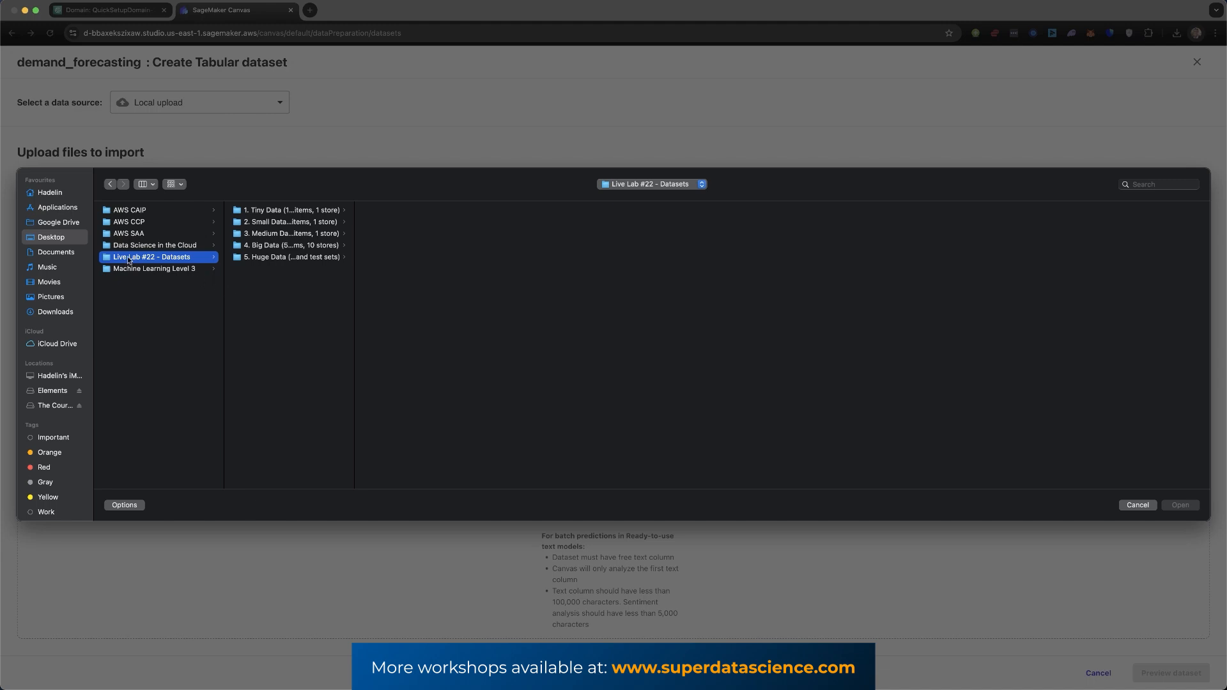
double_click(355, 324)
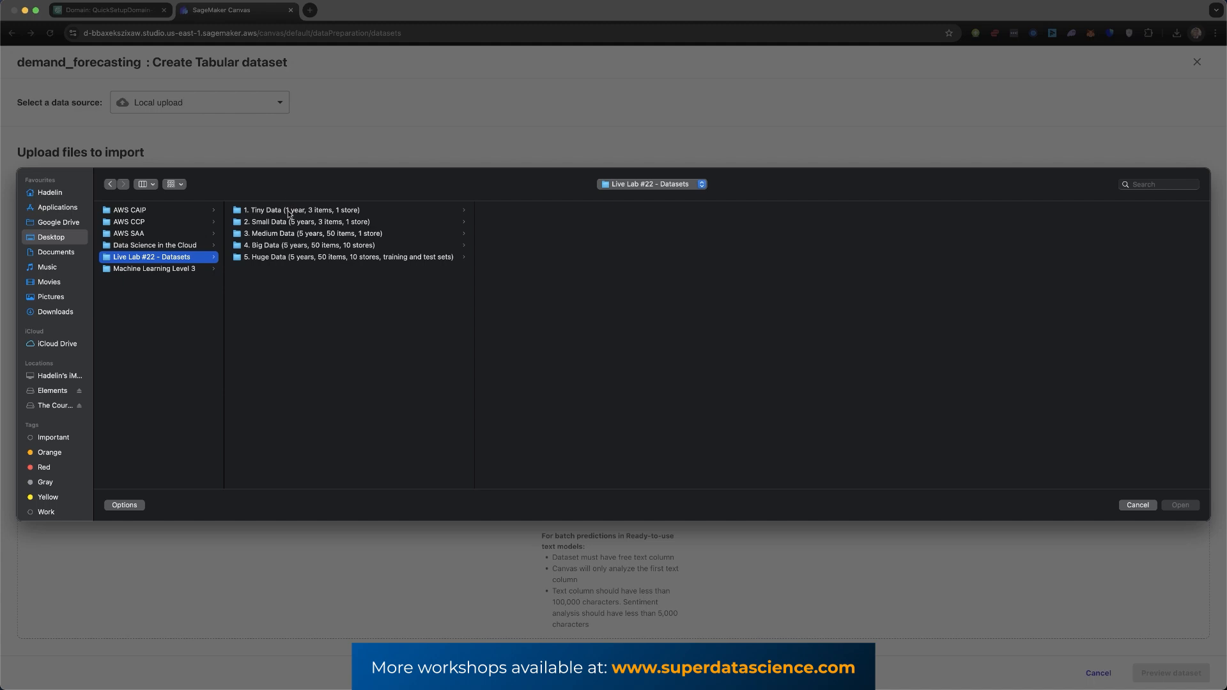
Examine the contents of the five dataset folders in turn, from Tiny Data to Huge Data.
left_click(289, 212)
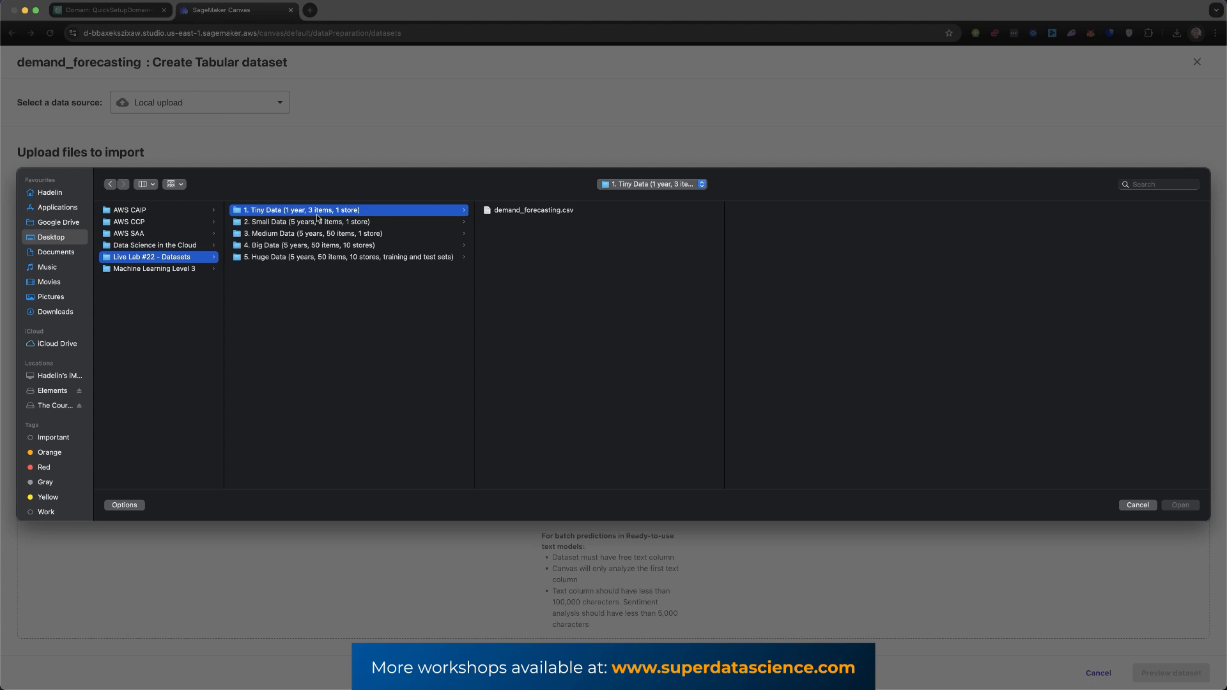
left_click(279, 223)
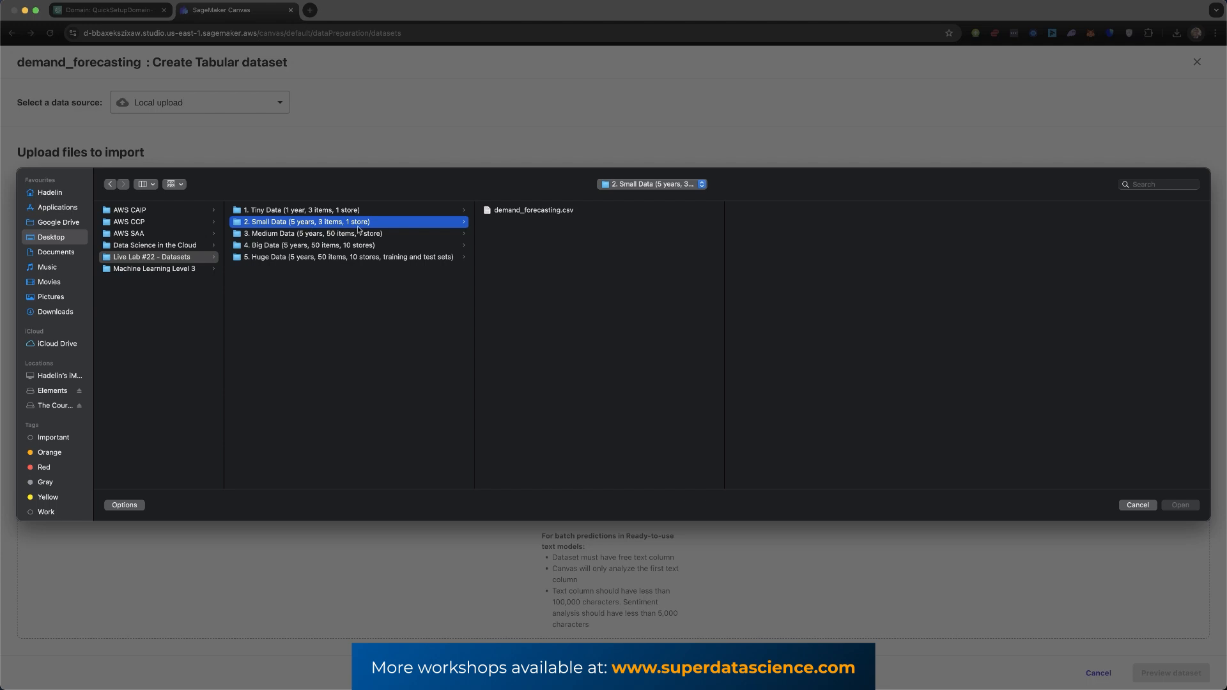
left_click(272, 235)
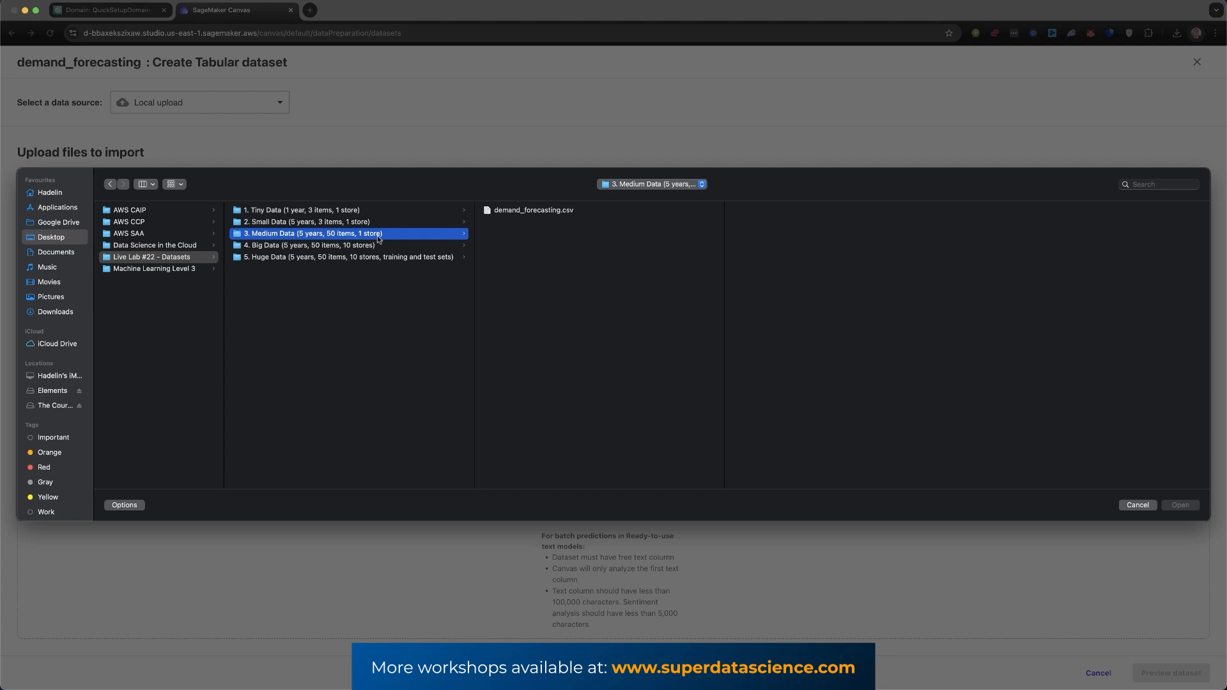
left_click(265, 246)
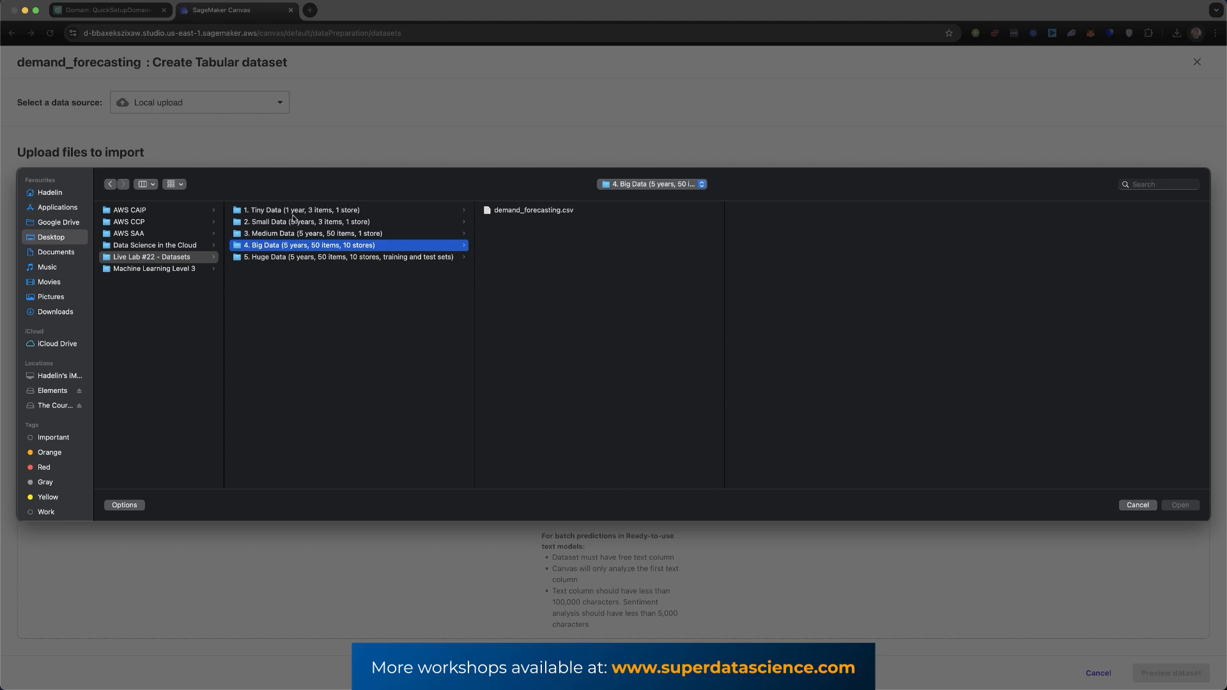
left_click(273, 257)
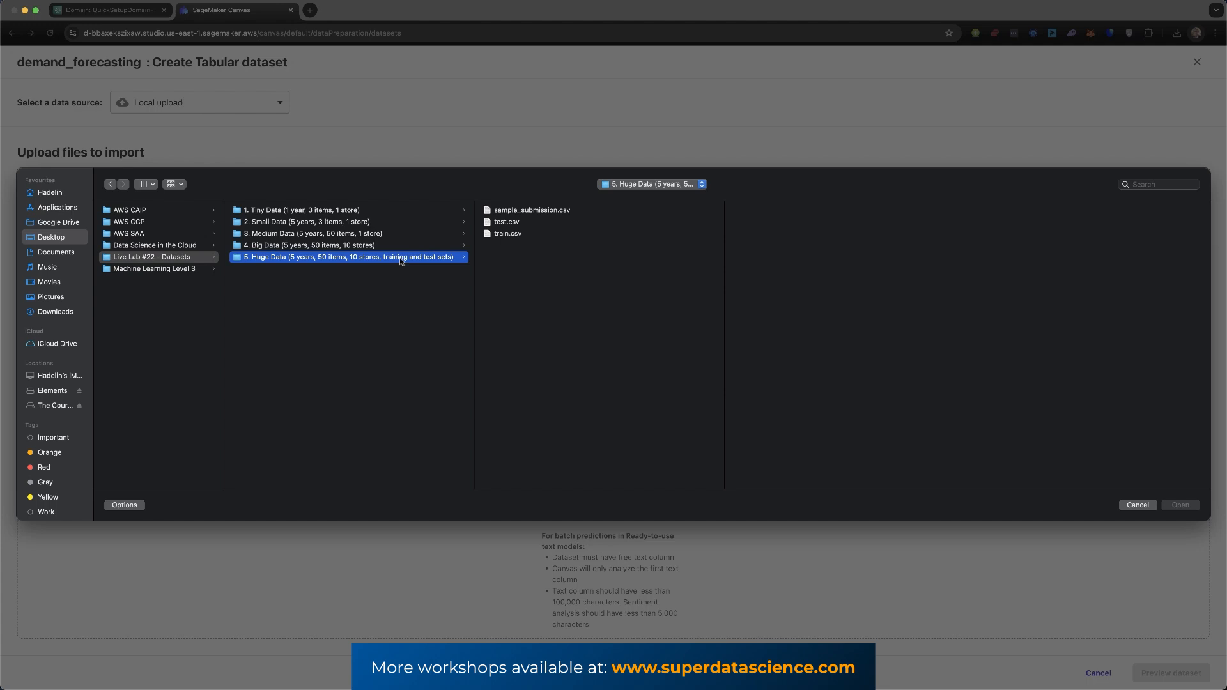
Look over the training and test files in the Huge Data folder and compare it with the Big Data folder.
left_click(508, 234)
left_click(507, 223)
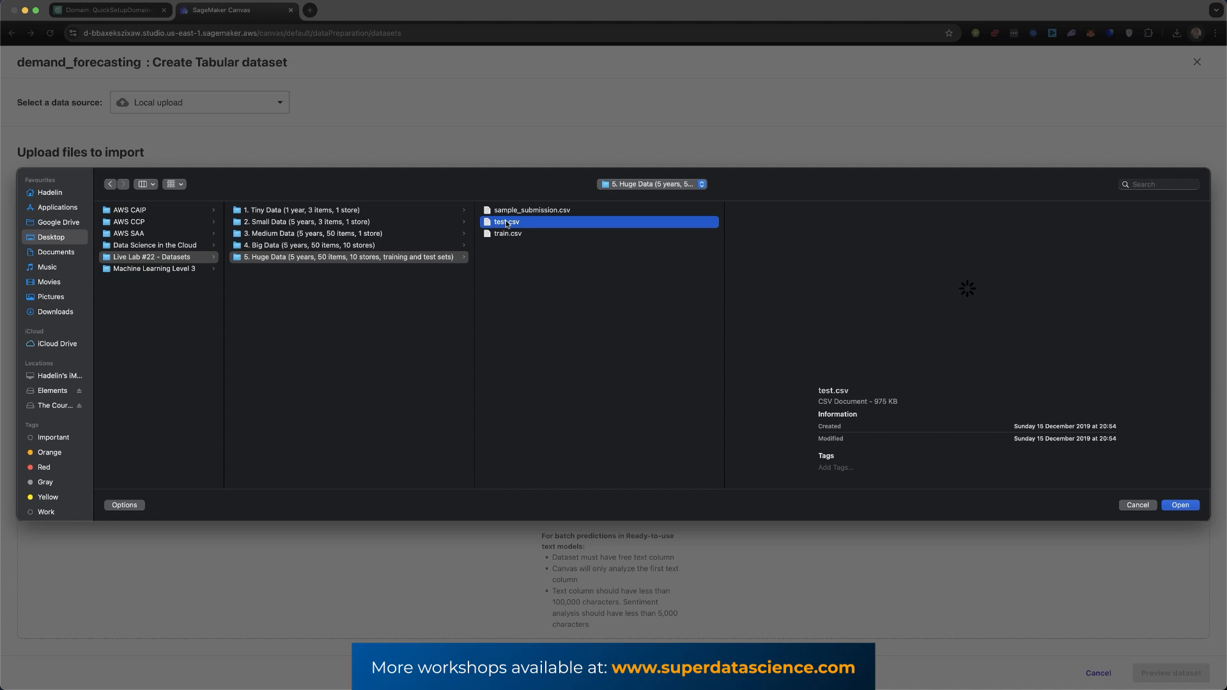
left_click(271, 246)
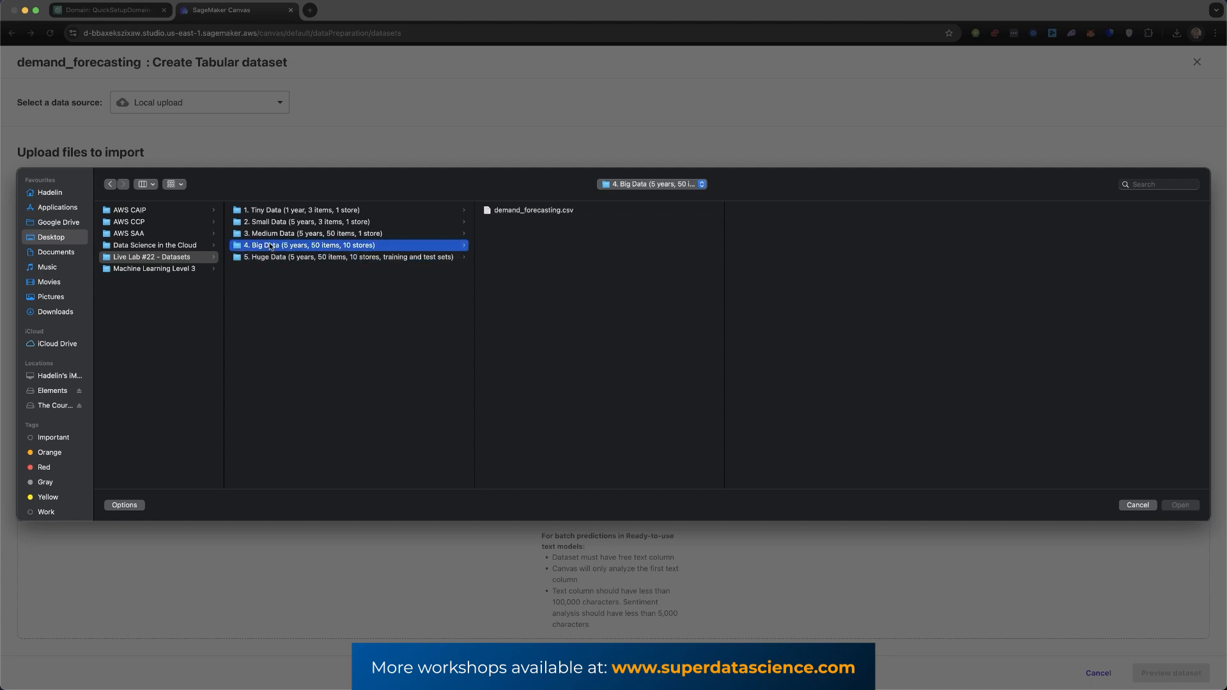
left_click(261, 258)
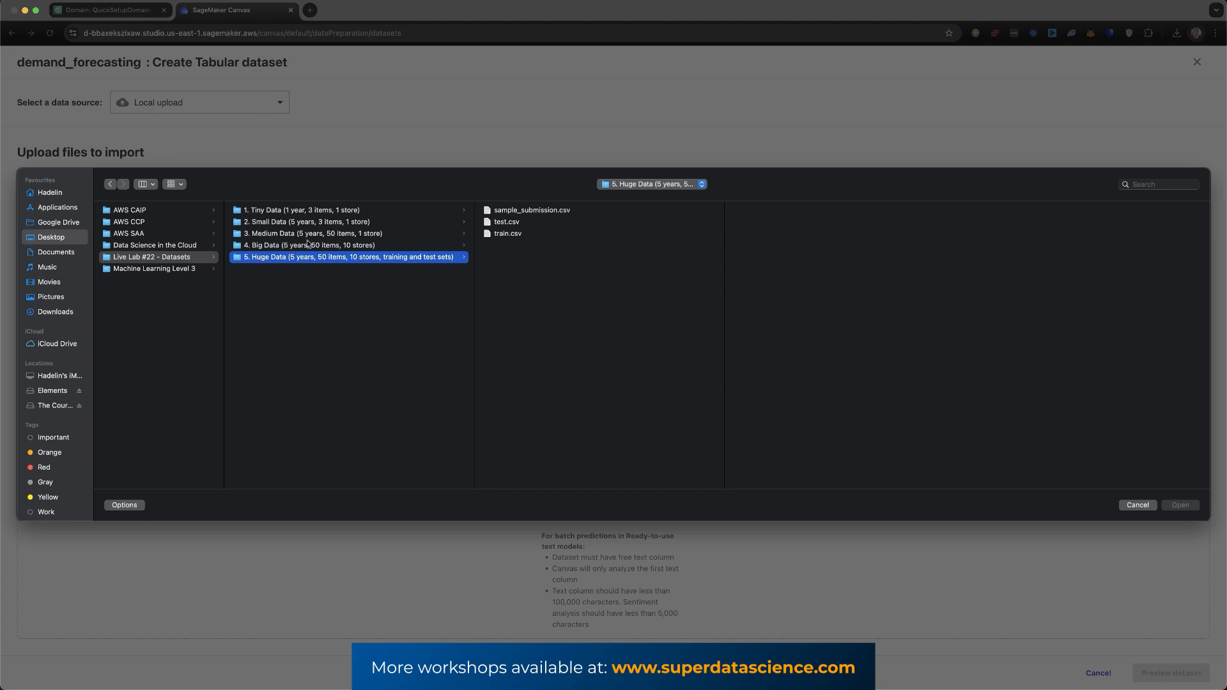
Upload demand_forecasting.csv from the 2. Small Data folder and look through the rows of its import preview.
left_click(270, 224)
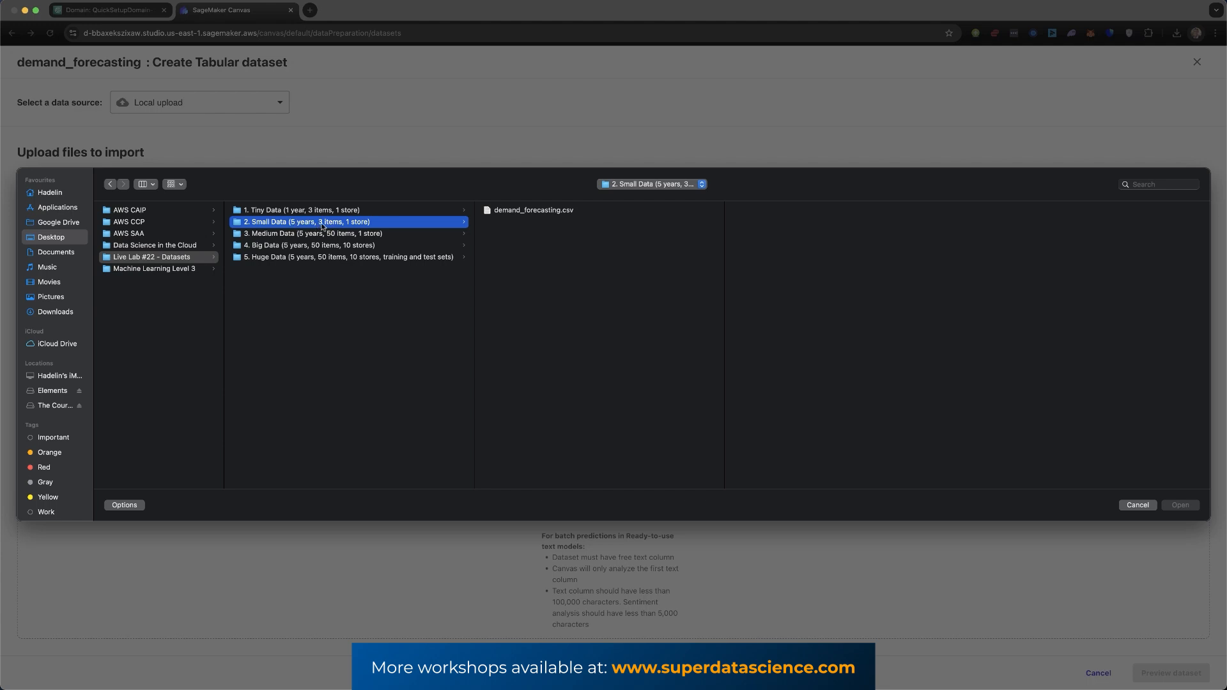
left_click(521, 209)
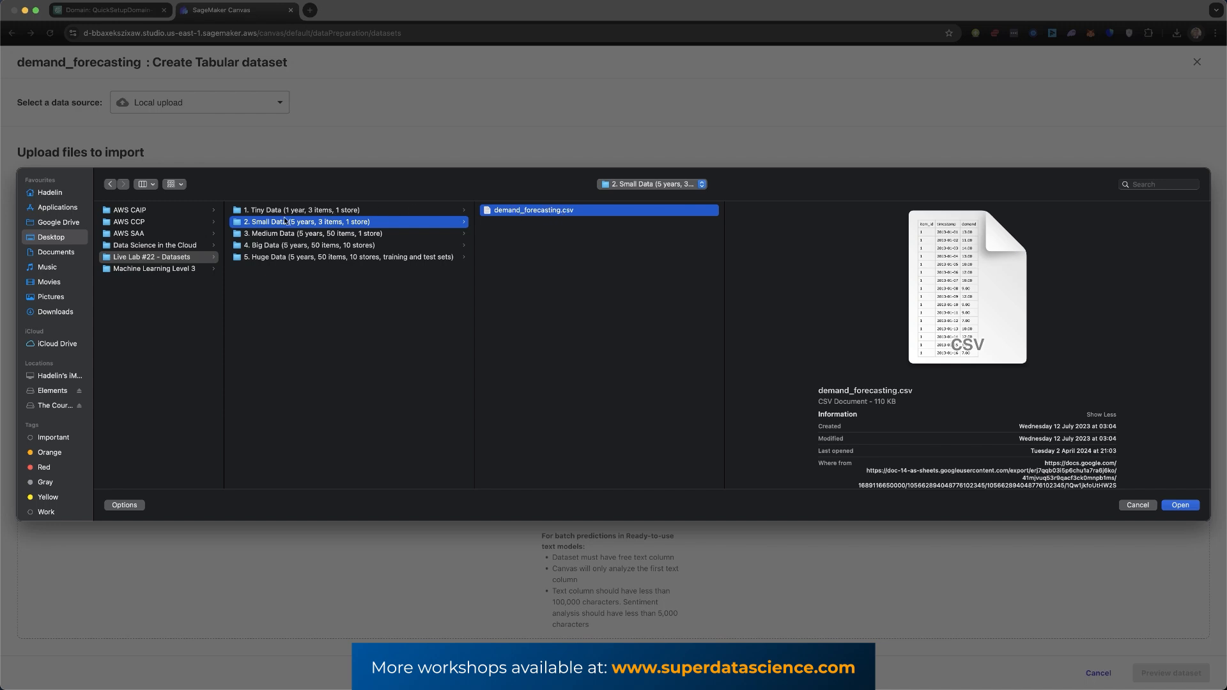
left_click(1181, 505)
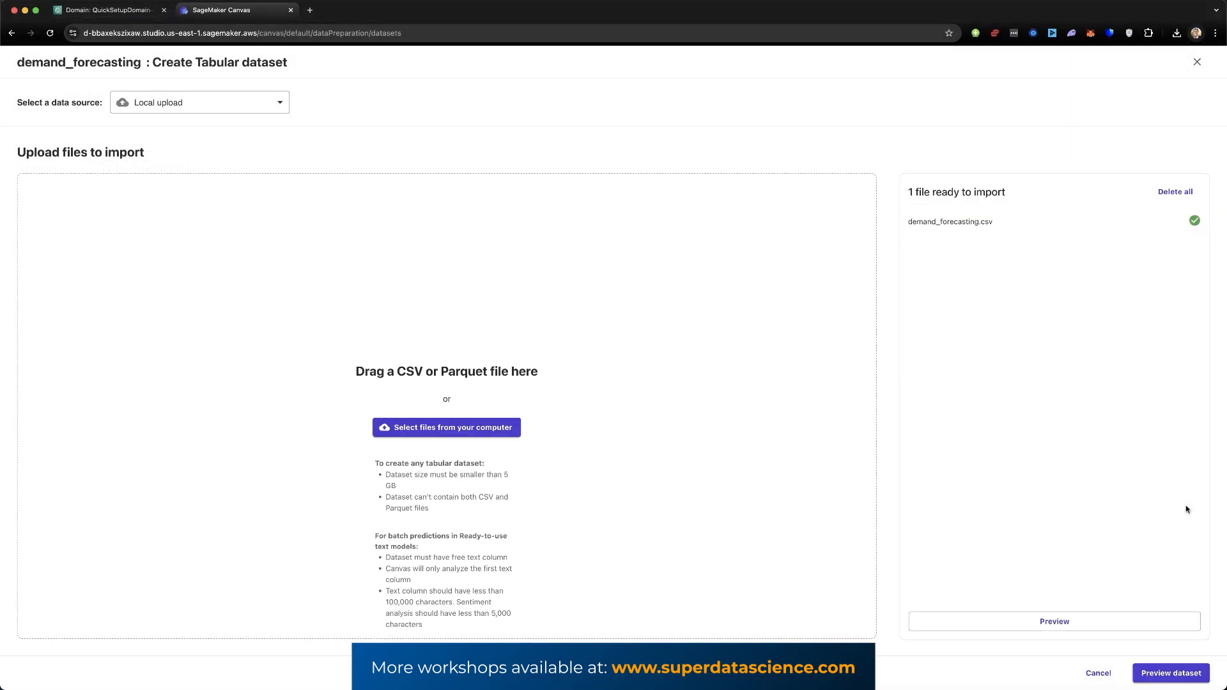
left_click(1162, 676)
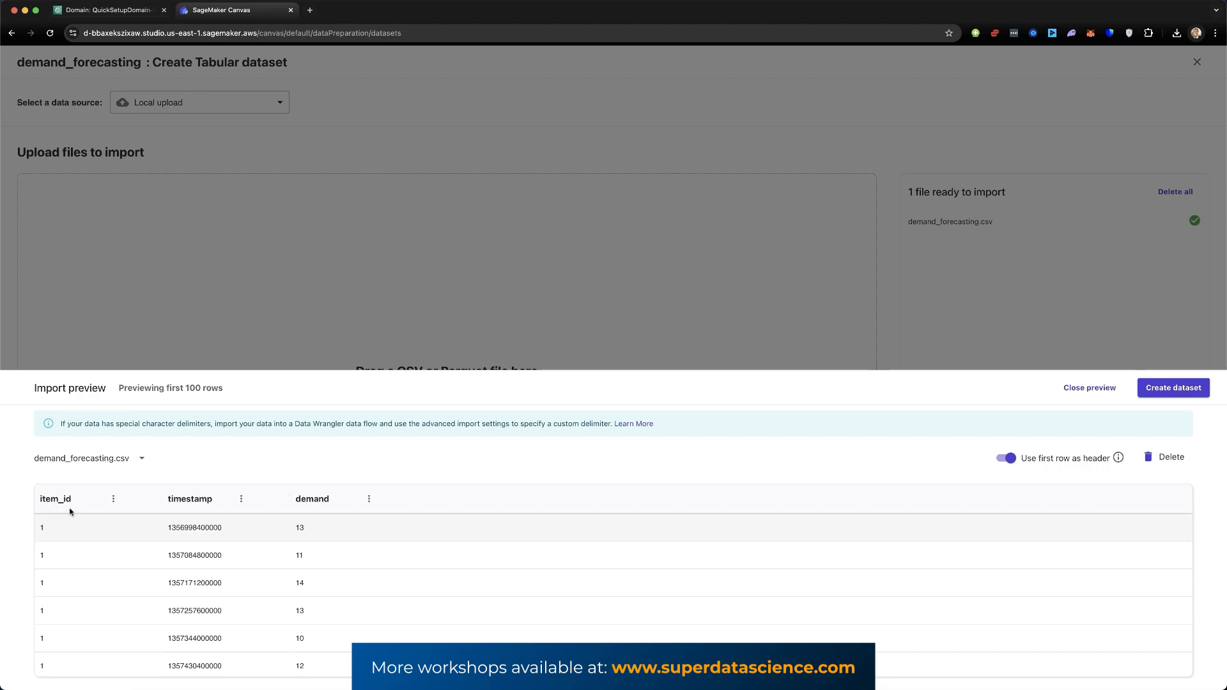
scroll(100, 544, "down", 20)
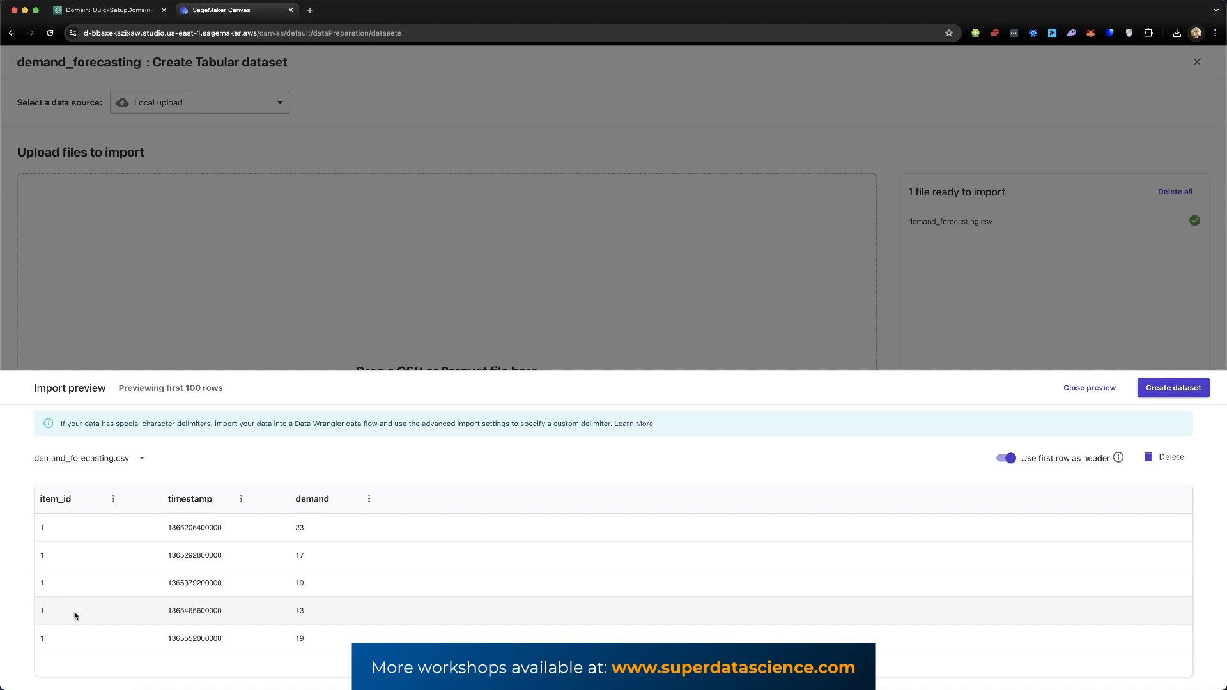
scroll(75, 616, "up", 15)
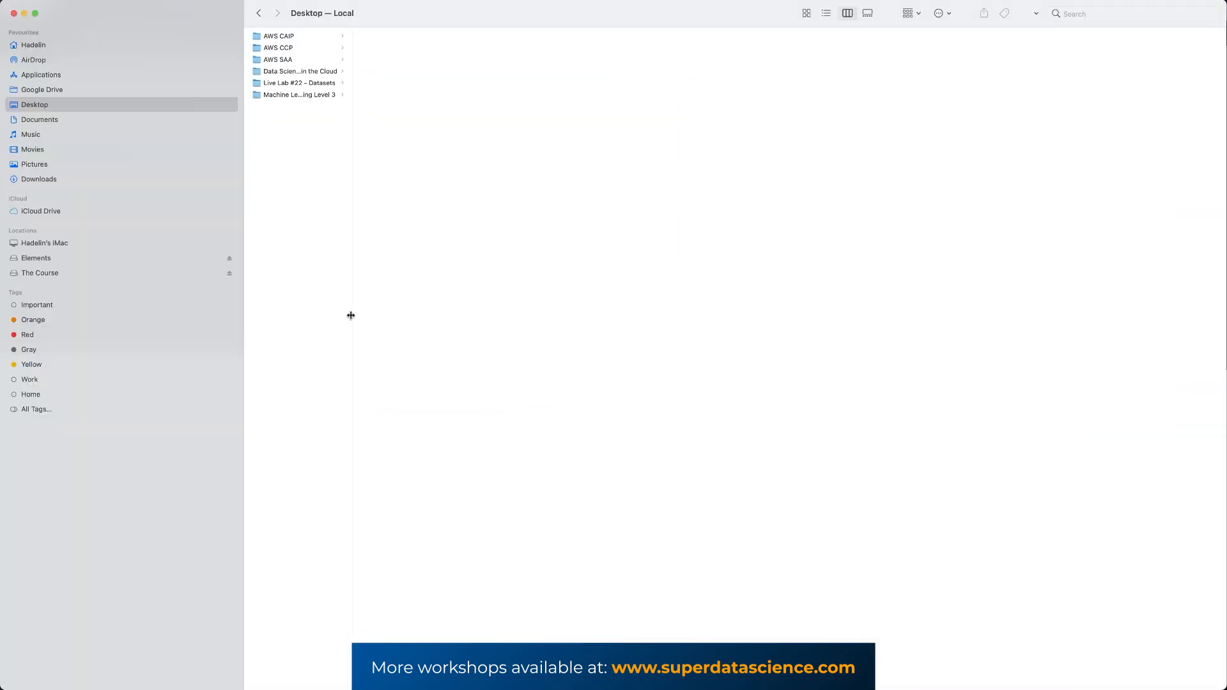
In Finder, widen the columns of Live Lab #22 - Datasets and open demand_forecasting.csv from 2. Small Data in a text editor.
double_click(352, 314)
left_click(310, 84)
left_click(421, 48)
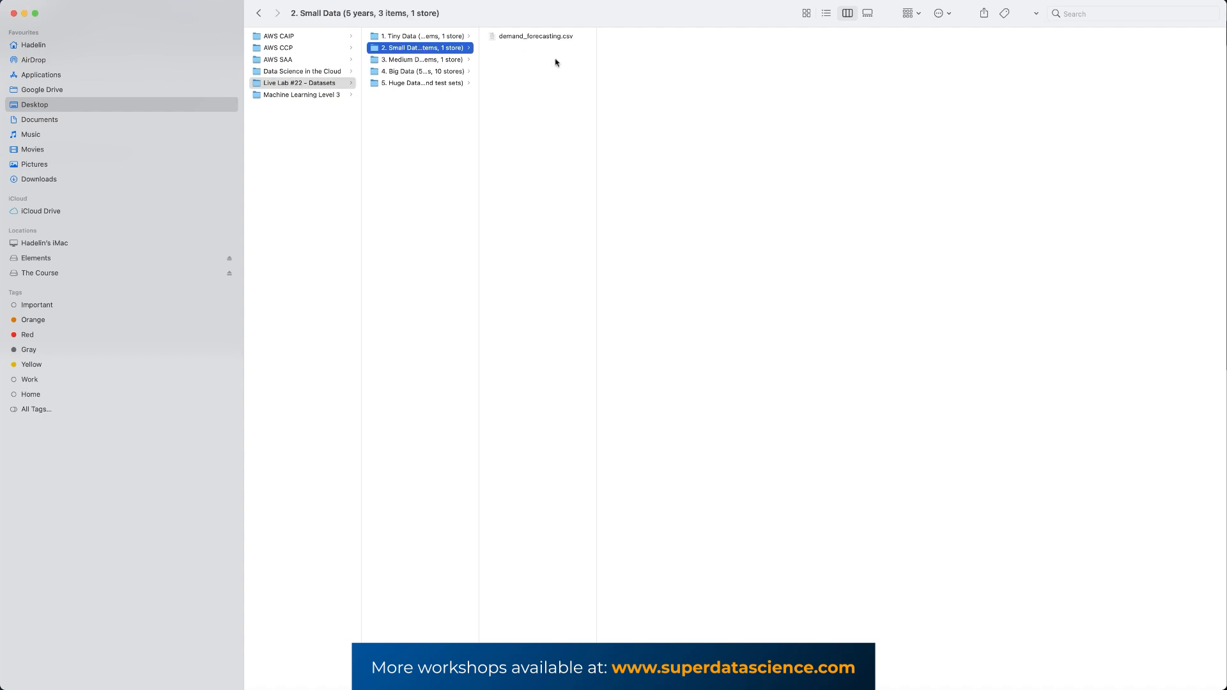
double_click(478, 101)
left_click(634, 37)
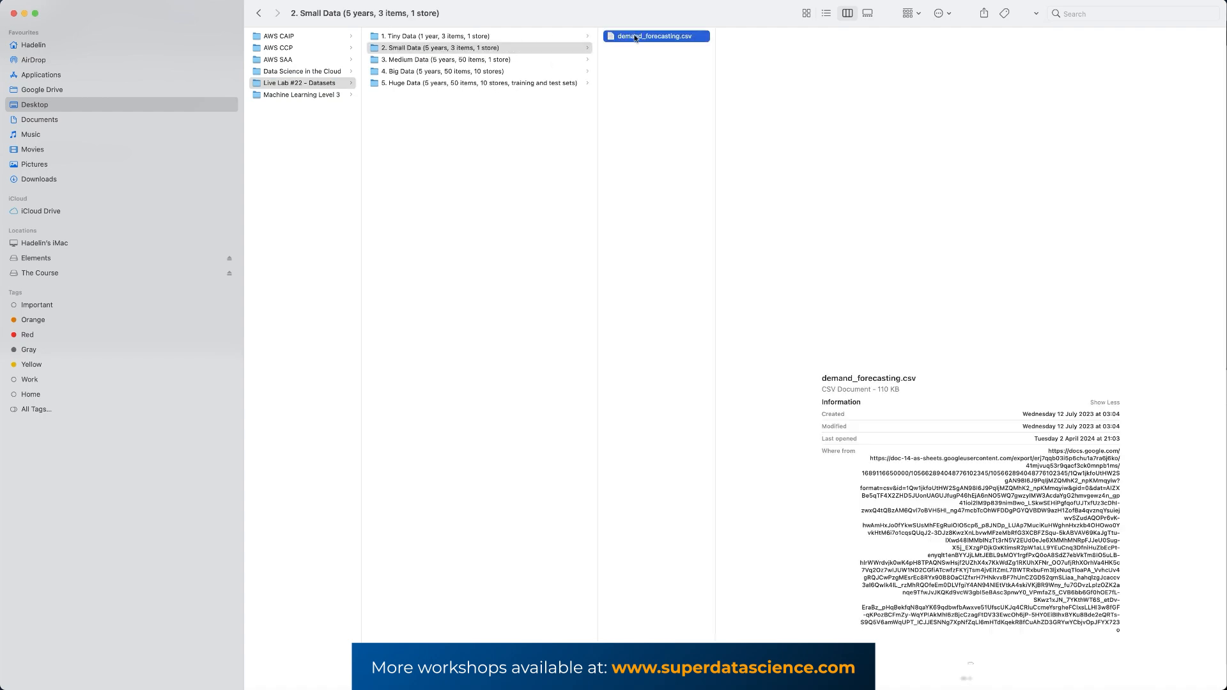
right_click(643, 35)
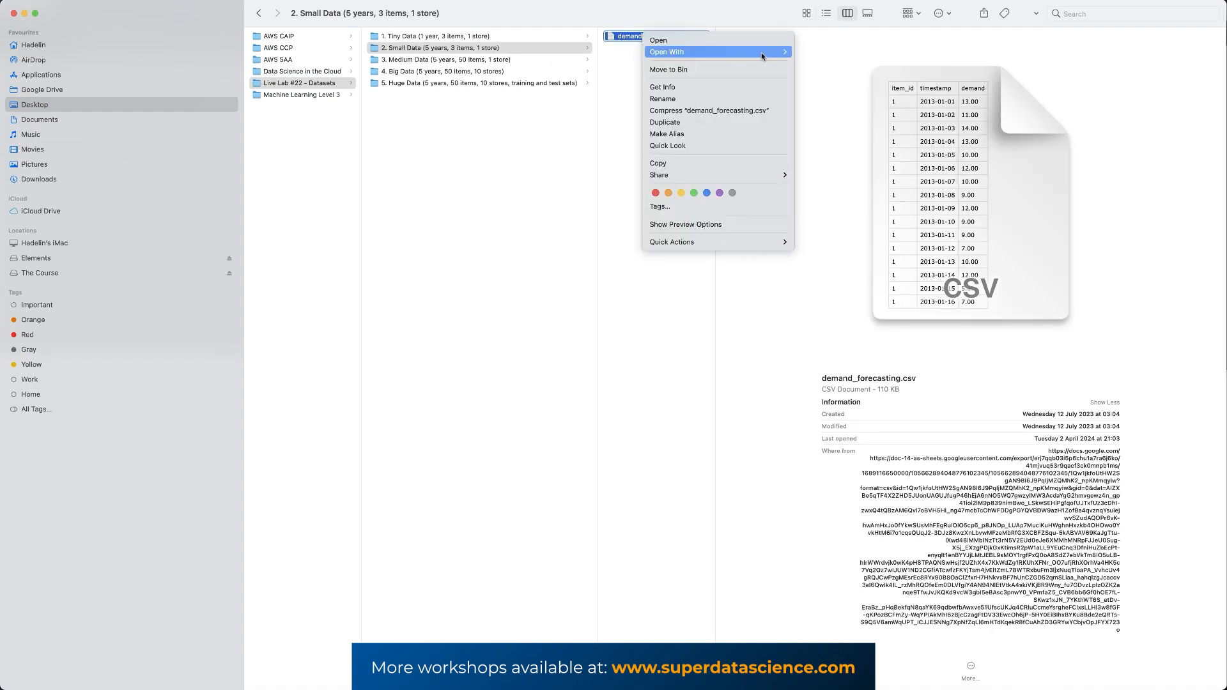
mouse_move(761, 52)
left_click(833, 105)
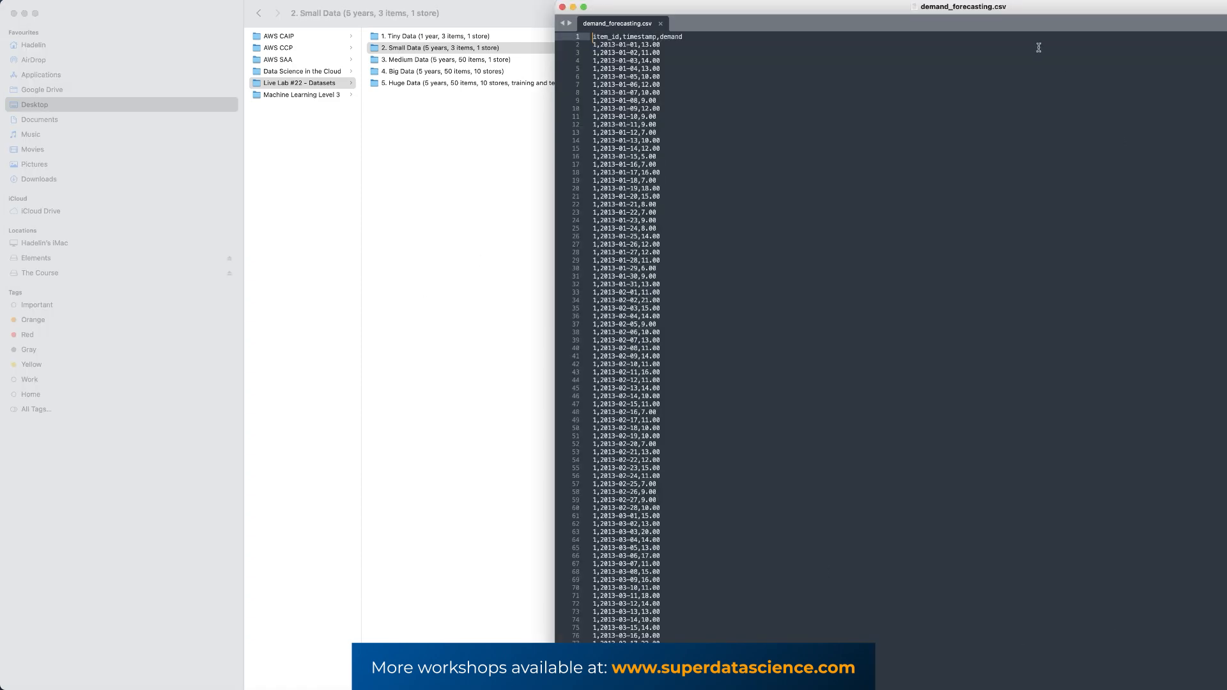
Enlarge the text of demand_forecasting.csv until it is easily readable and highlight the first record's date, 2013-01-01.
key("super+equal")
key("super+equal")
key("super+equal")
key("super+equal")
key("super+equal")
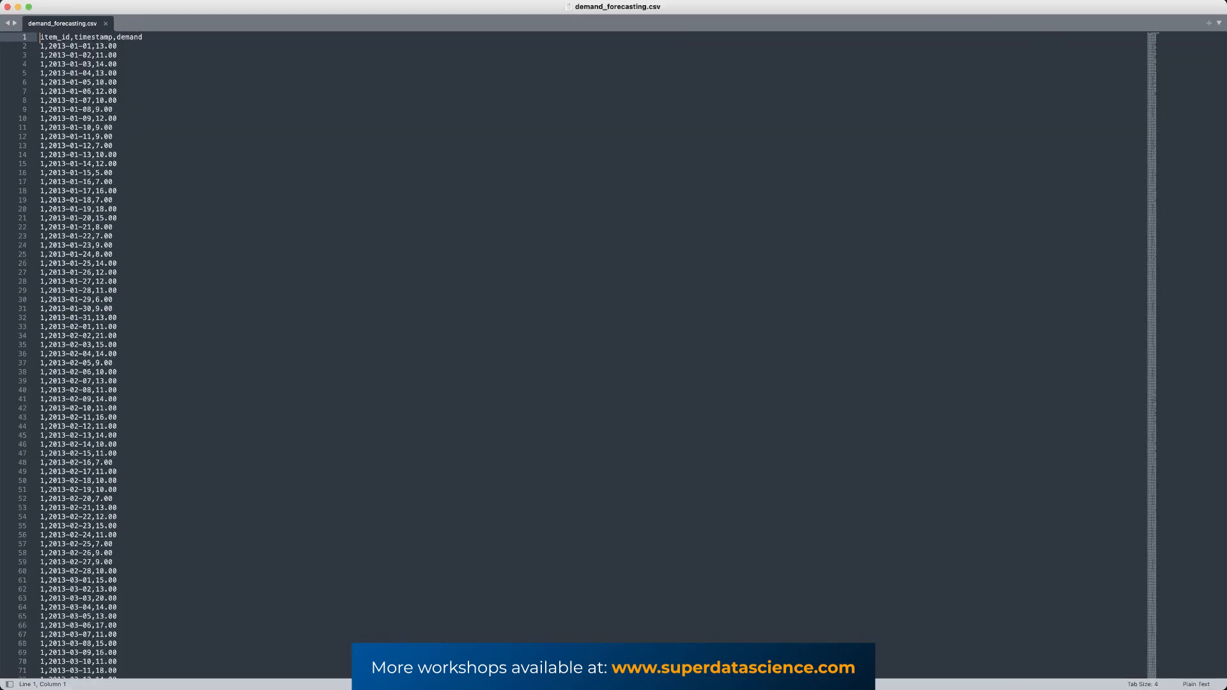
key("super+equal")
key("super+equal")
key("super+equal")
key("super+equal")
key("super+equal")
key("super+equal")
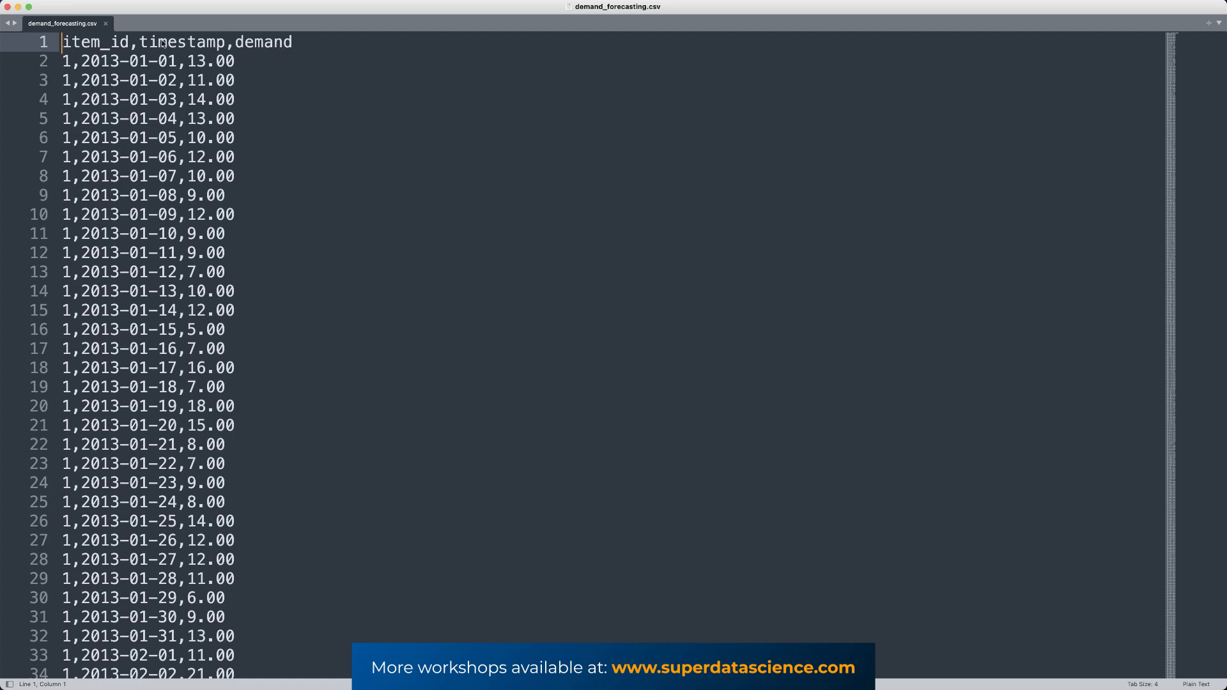
left_click(82, 63)
left_click_drag(82, 62, 175, 62)
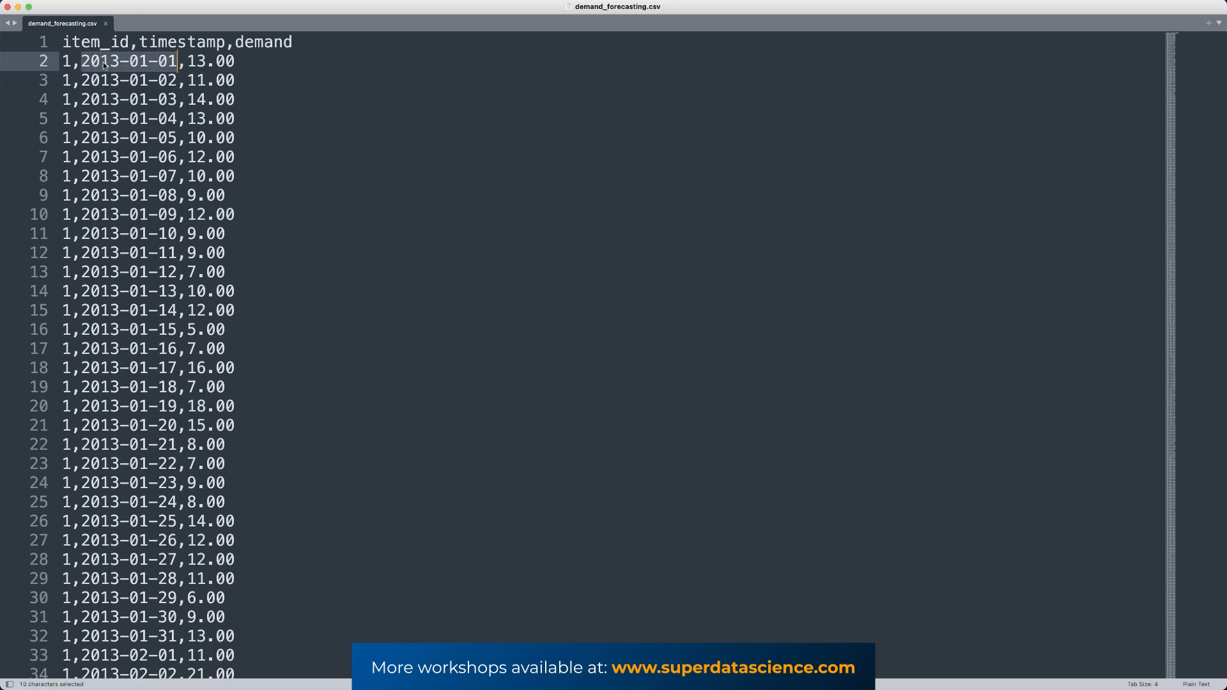
Examine how item IDs and dates progress through the records of demand_forecasting.csv, then return to the first line.
scroll(113, 94, "down", 20)
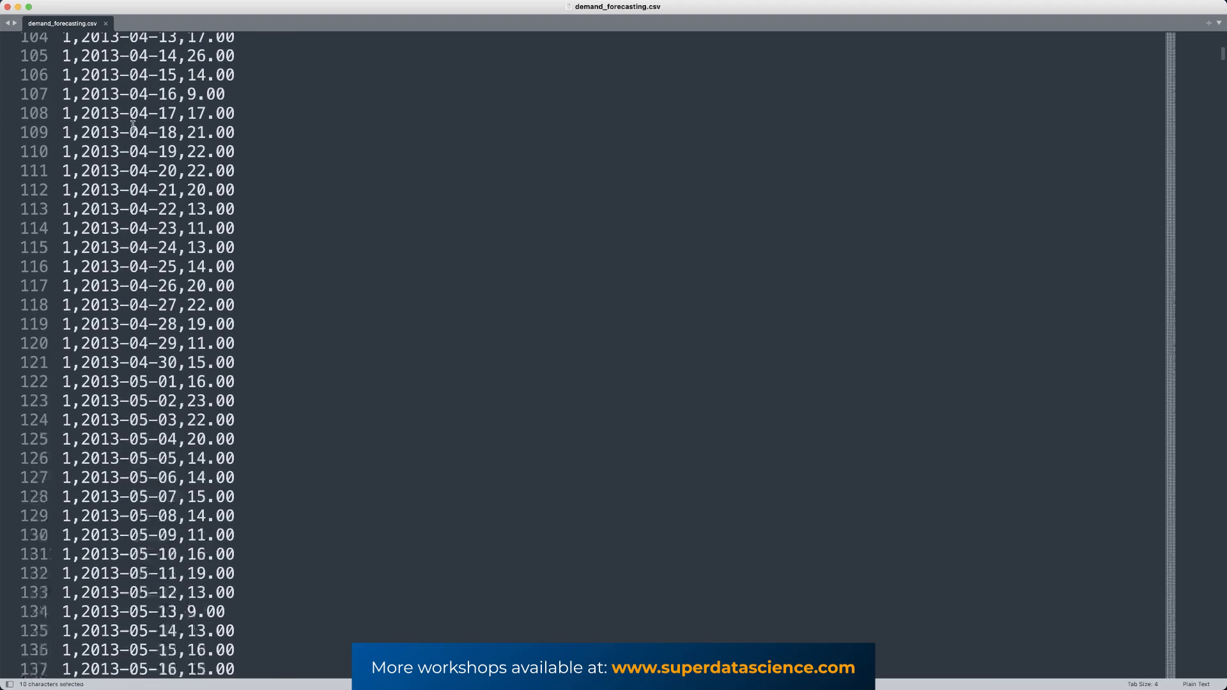
left_click_drag(1222, 83, 1208, 282)
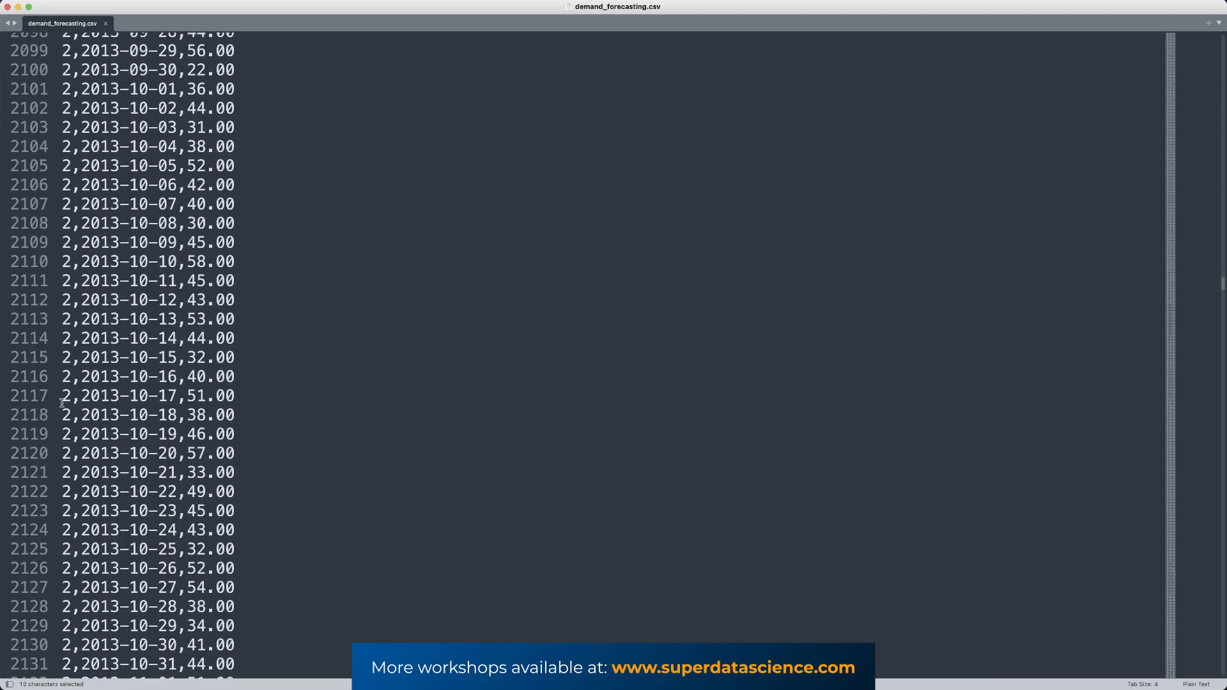
scroll(704, 356, "down", 20)
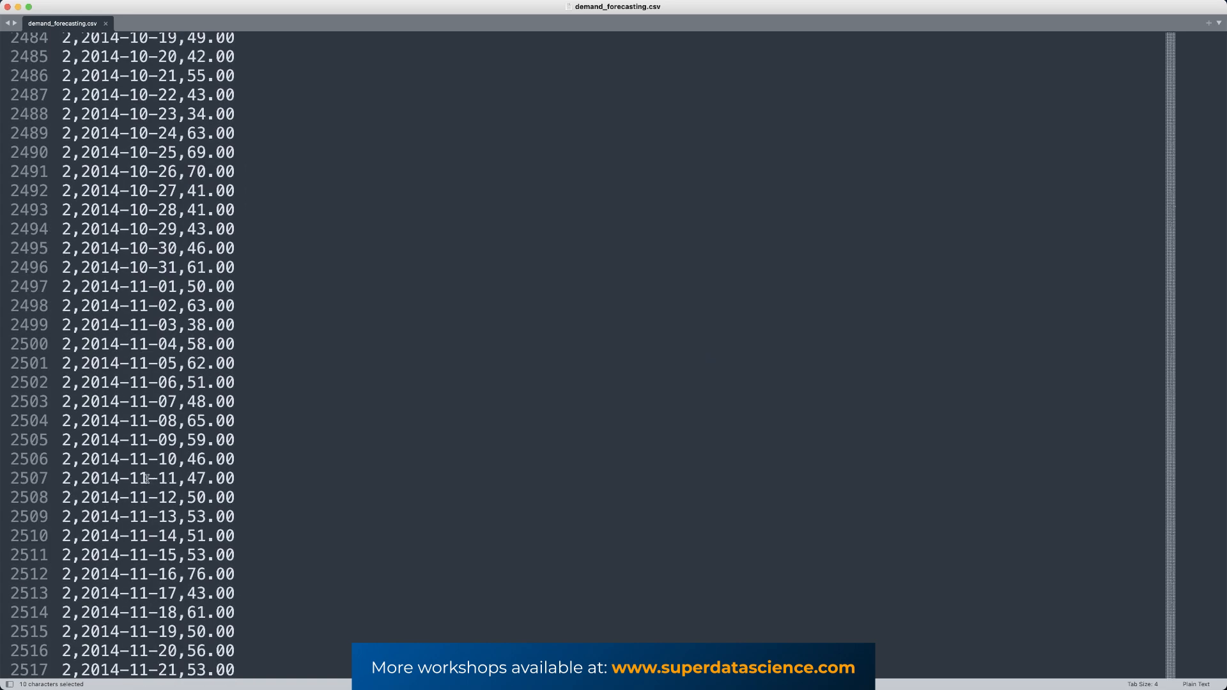
scroll(112, 478, "down", 10)
scroll(112, 478, "down", 20)
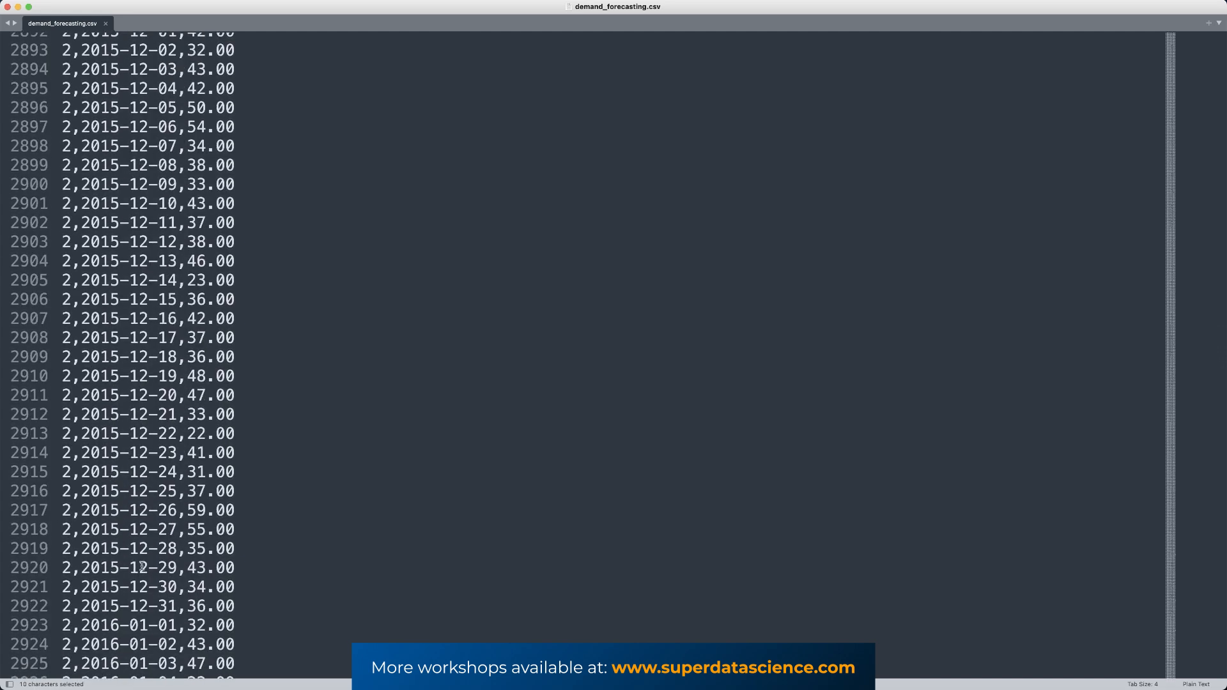
scroll(96, 567, "down", 20)
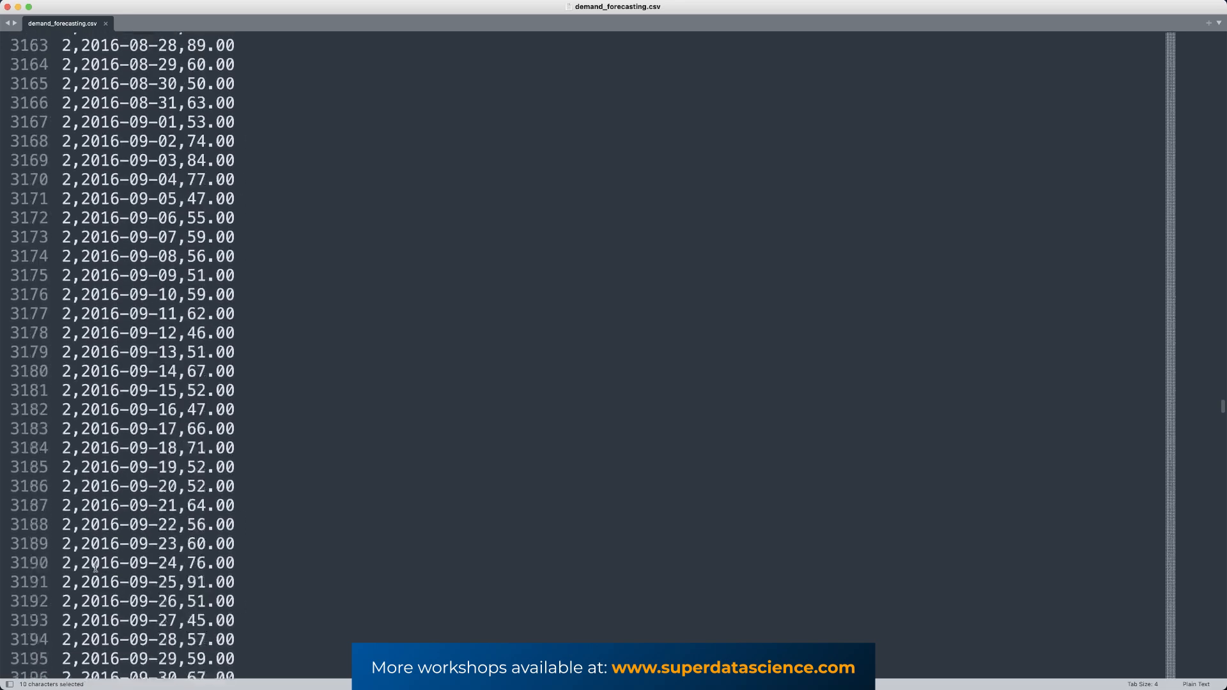
scroll(96, 567, "down", 20)
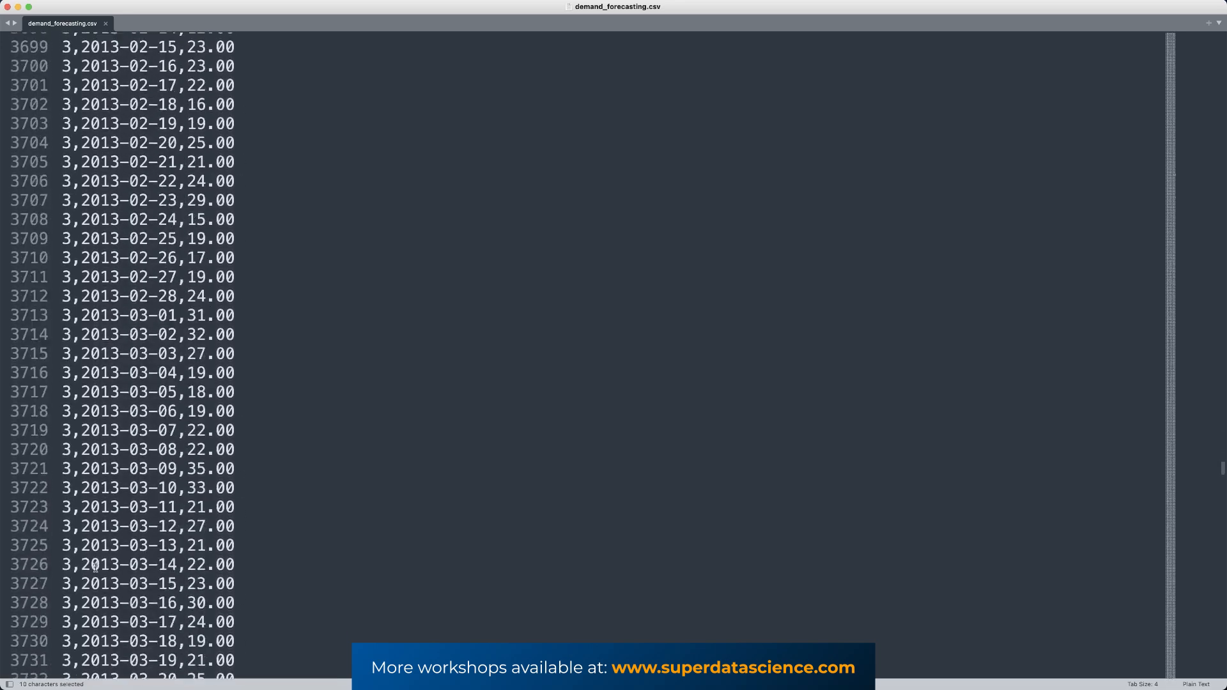
scroll(96, 567, "down", 15)
scroll(72, 548, "down", 20)
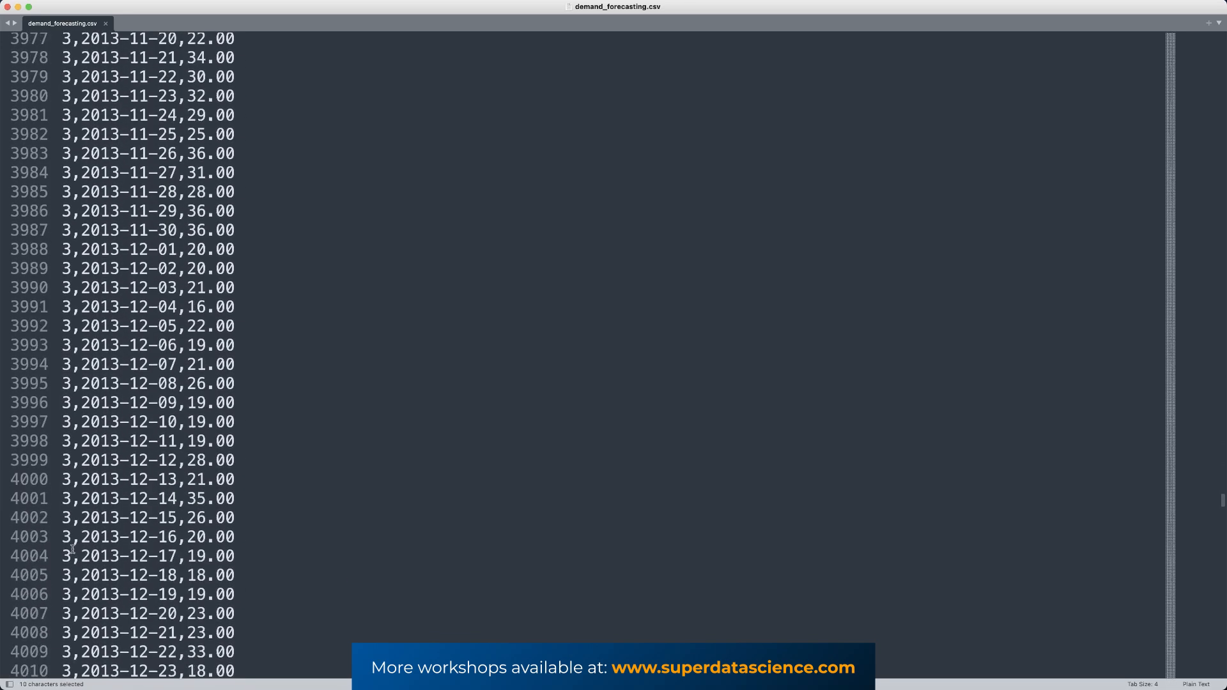
scroll(72, 548, "down", 11)
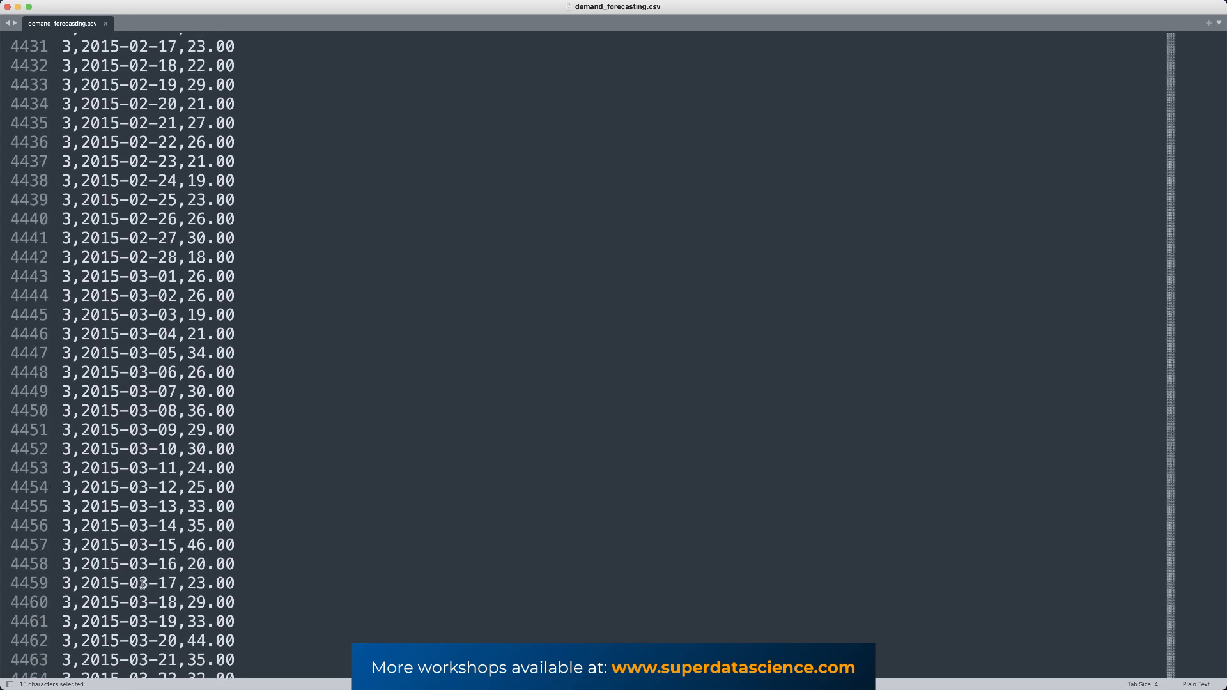
scroll(963, 527, "up", 2)
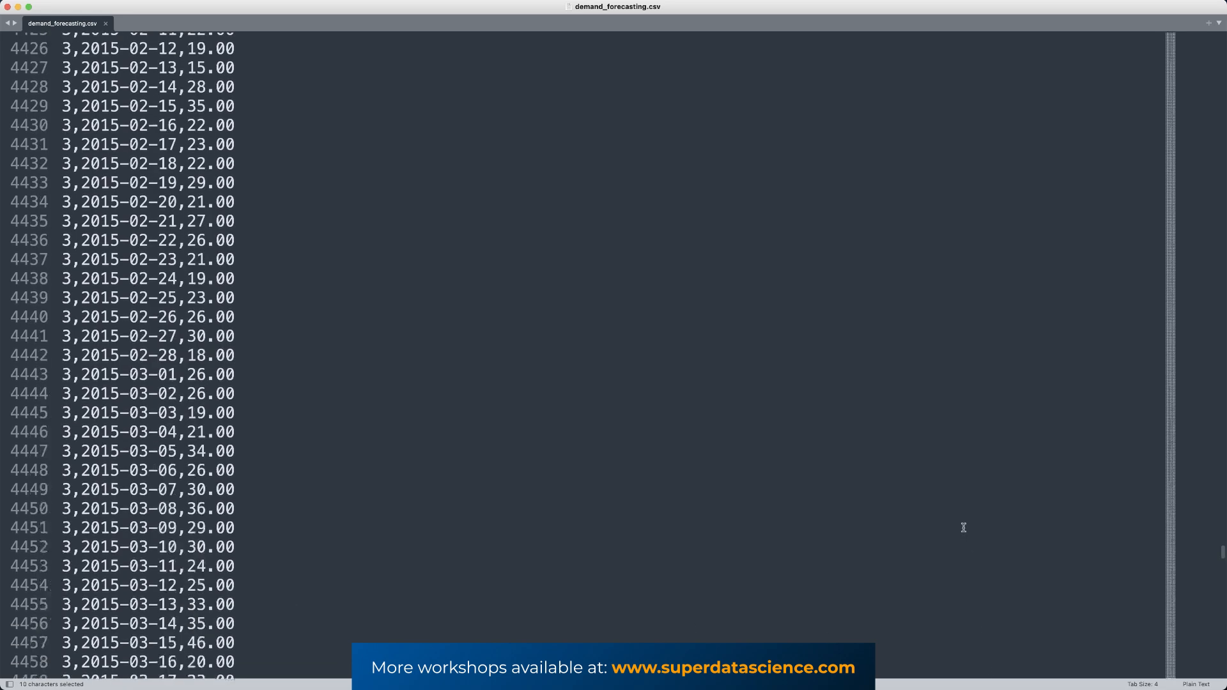
scroll(964, 528, "up", 8)
left_click_drag(1223, 548, 1103, 39)
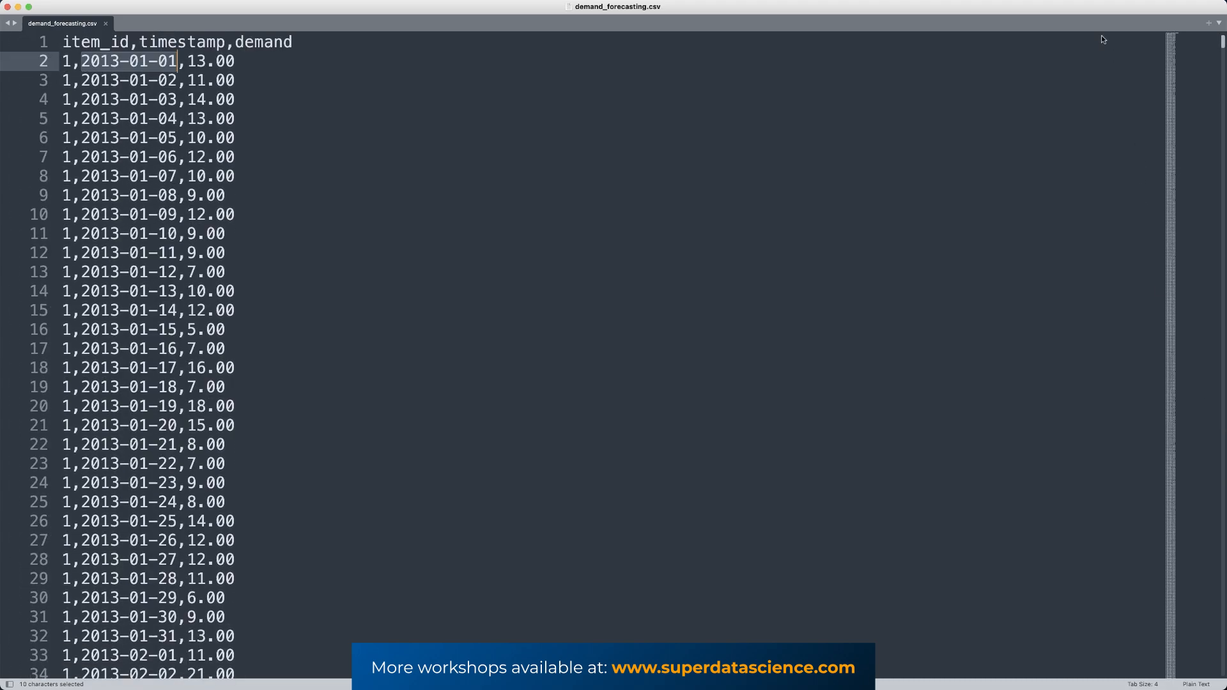
Switch back to SageMaker Canvas and create the demand_forecasting dataset from the previewed file.
key("super+Up")
key("ctrl+Up")
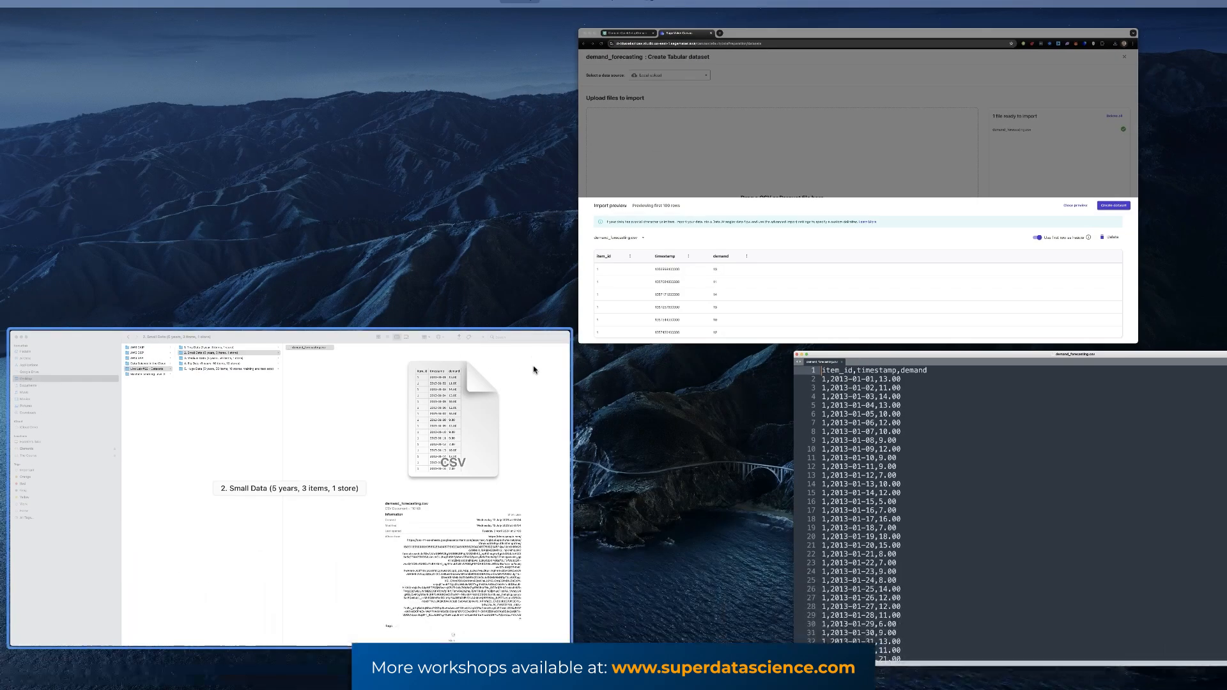
left_click(754, 273)
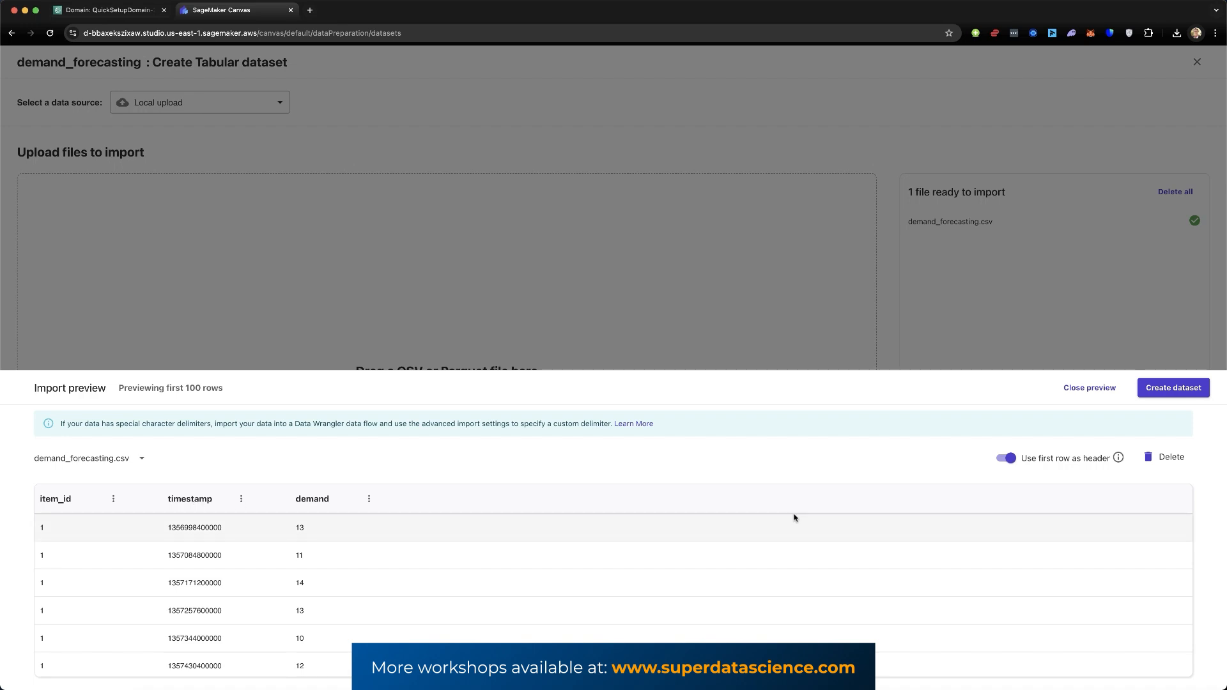
left_click(1160, 390)
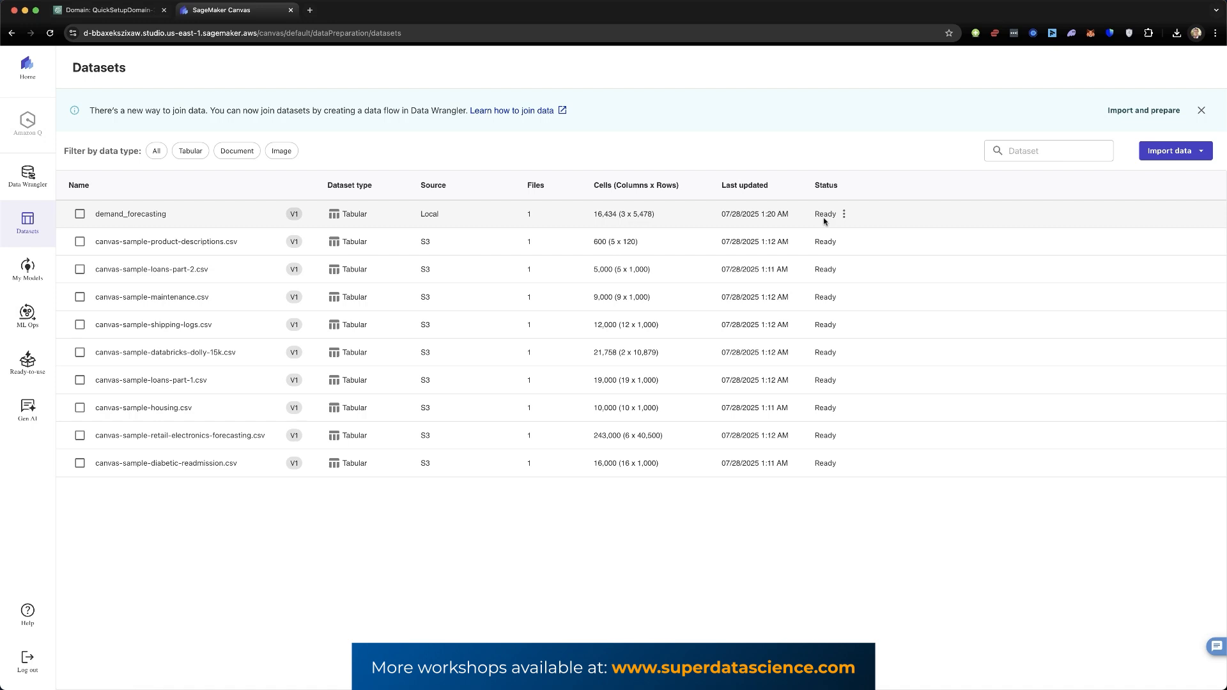
Create a new predictive analysis model named Time Series Prediction.
left_click(28, 271)
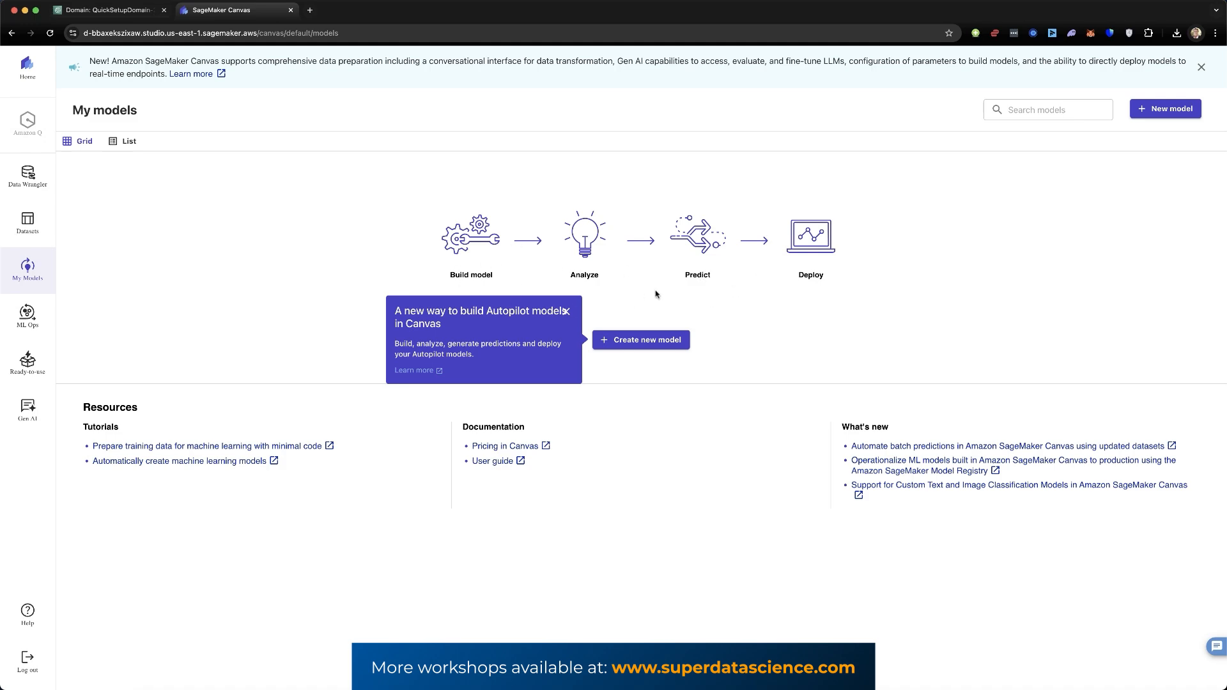
left_click(634, 341)
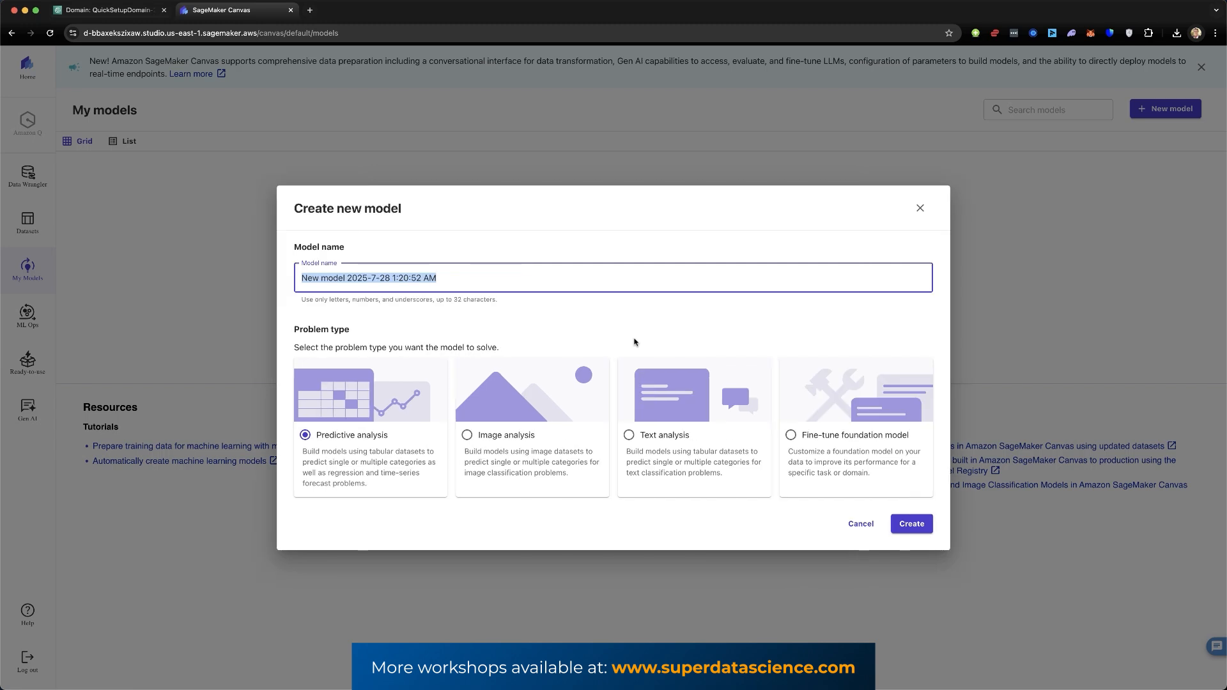
key("BackSpace")
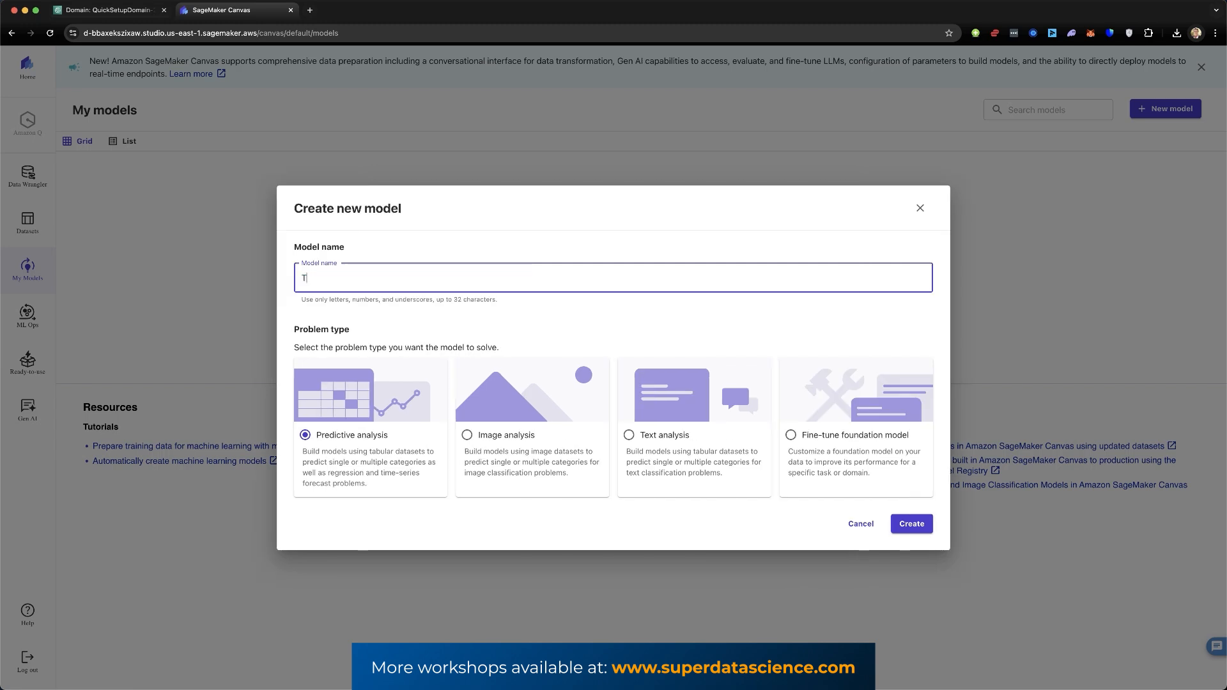
type("Time Series Prediction")
left_click(912, 524)
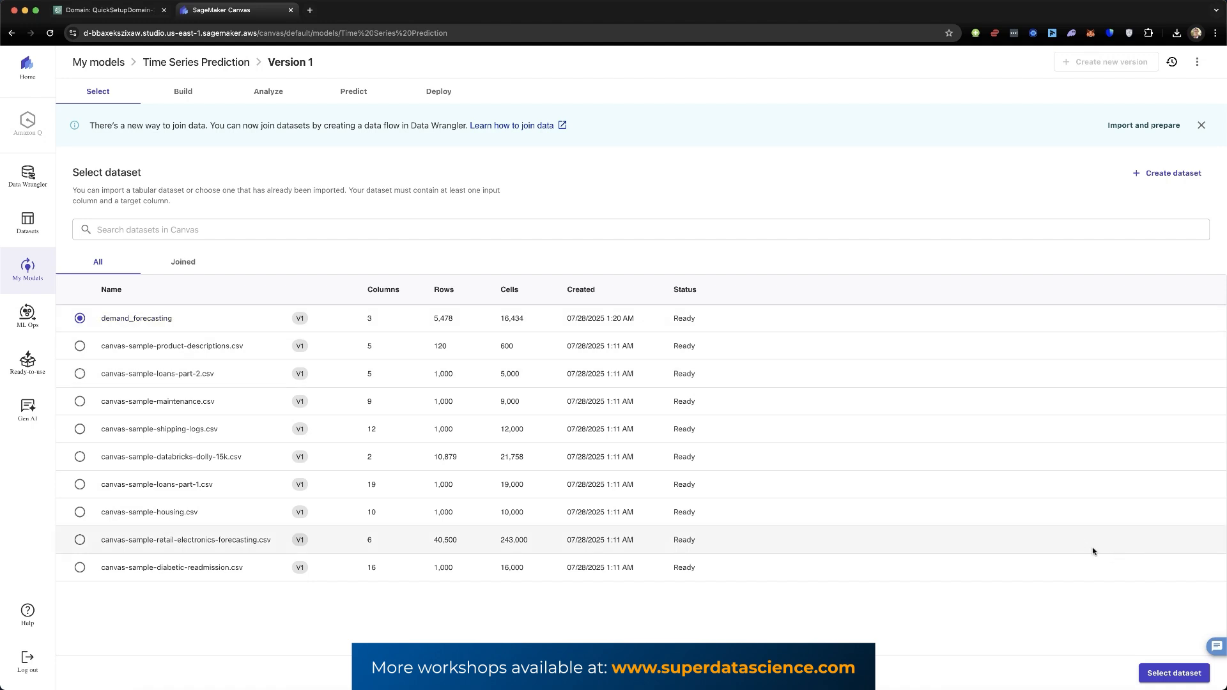
Use the demand_forecasting dataset for the model and set demand as the target column to predict.
left_click(1168, 673)
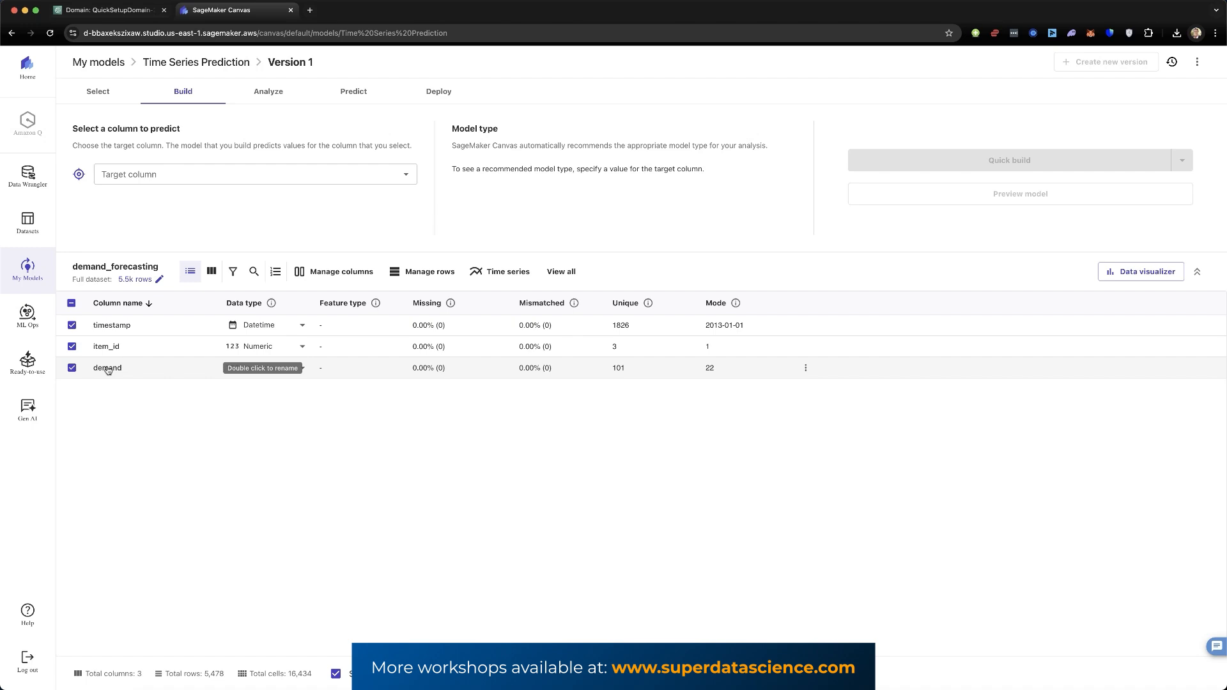
left_click(406, 176)
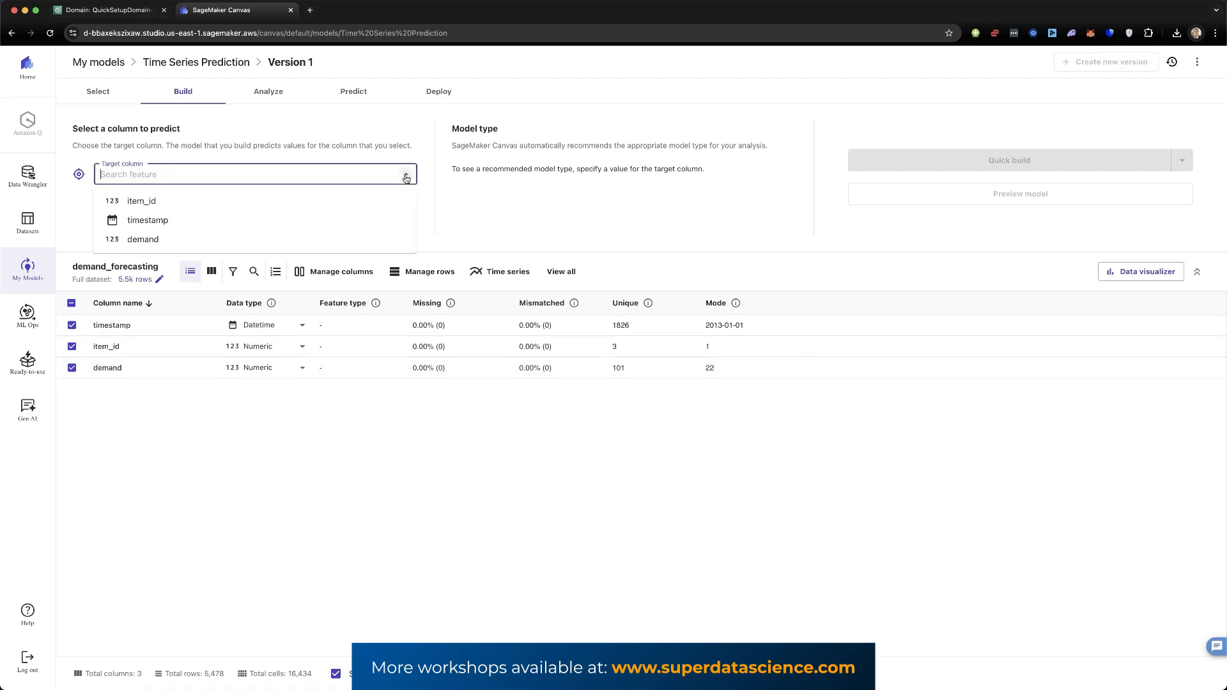
left_click(133, 240)
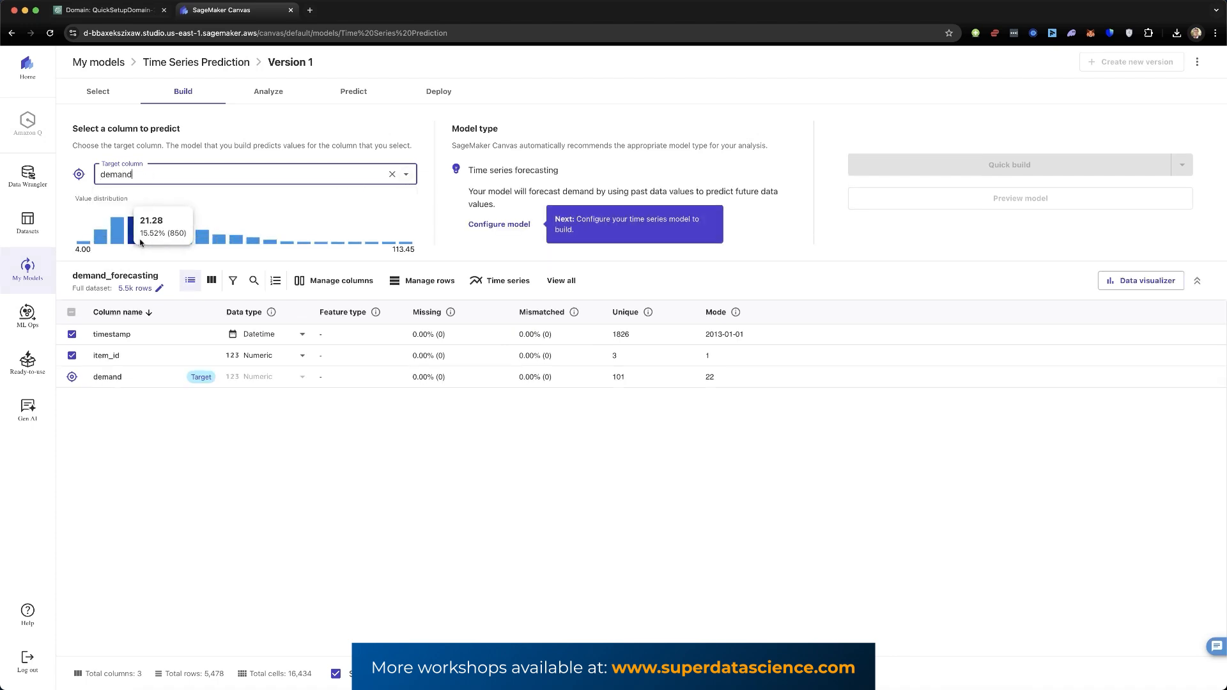
left_click(286, 462)
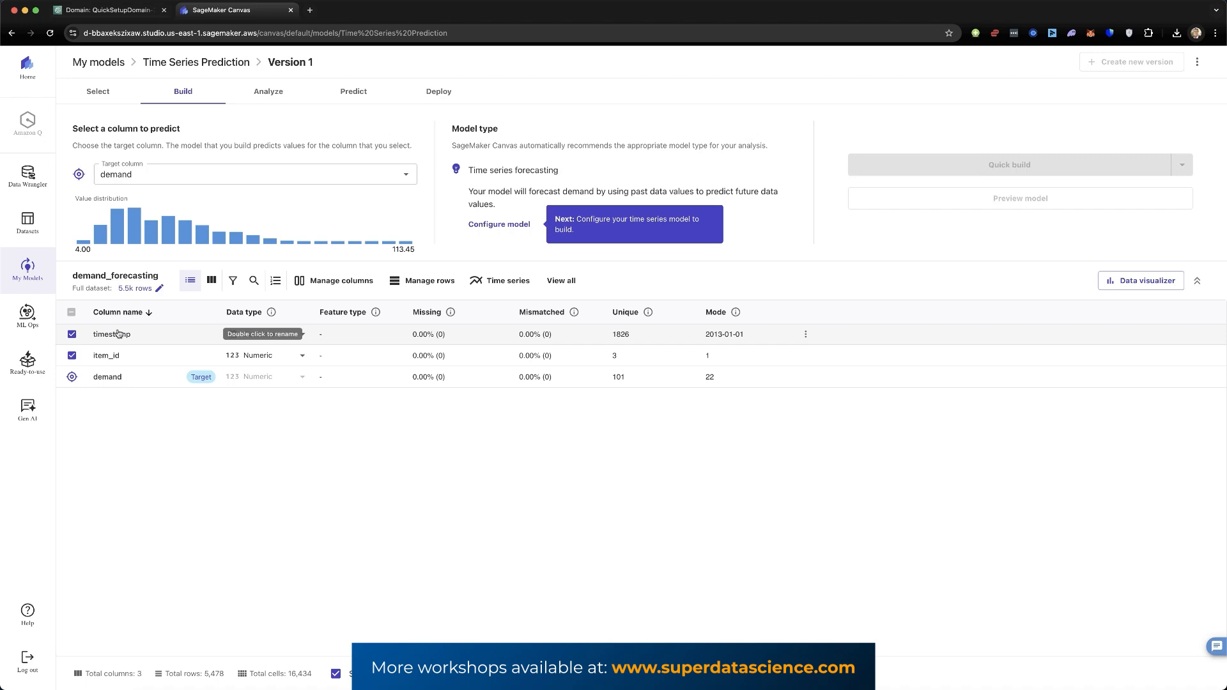
left_click(500, 225)
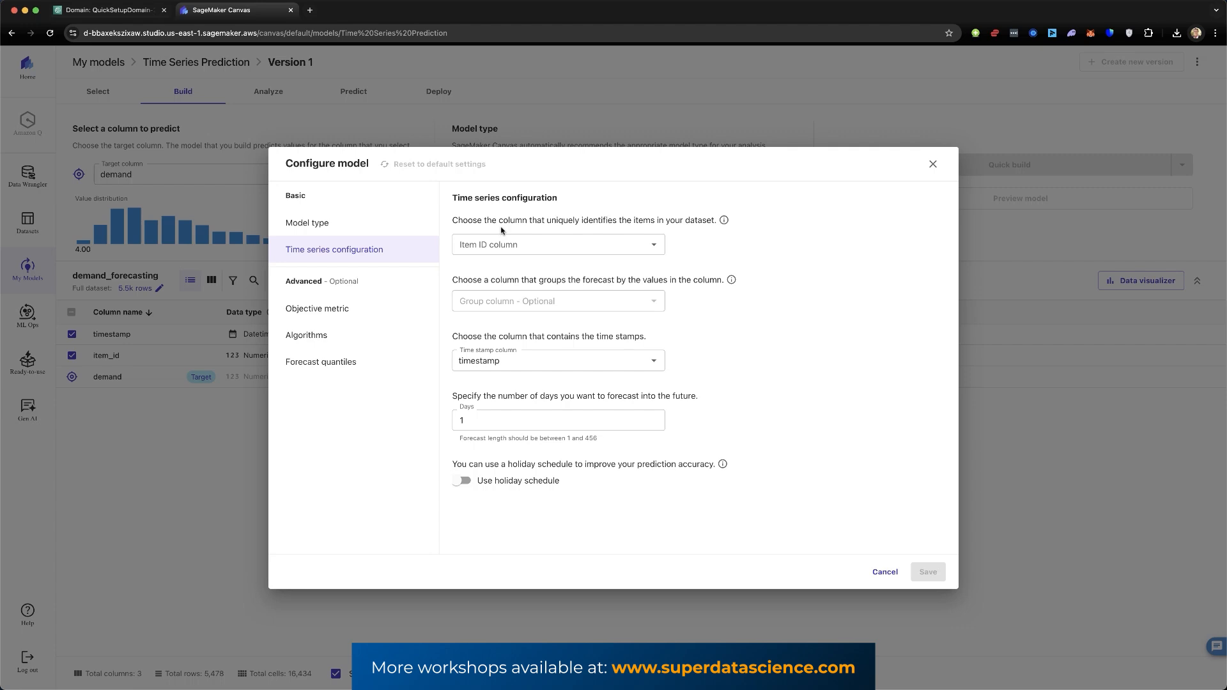
left_click(340, 232)
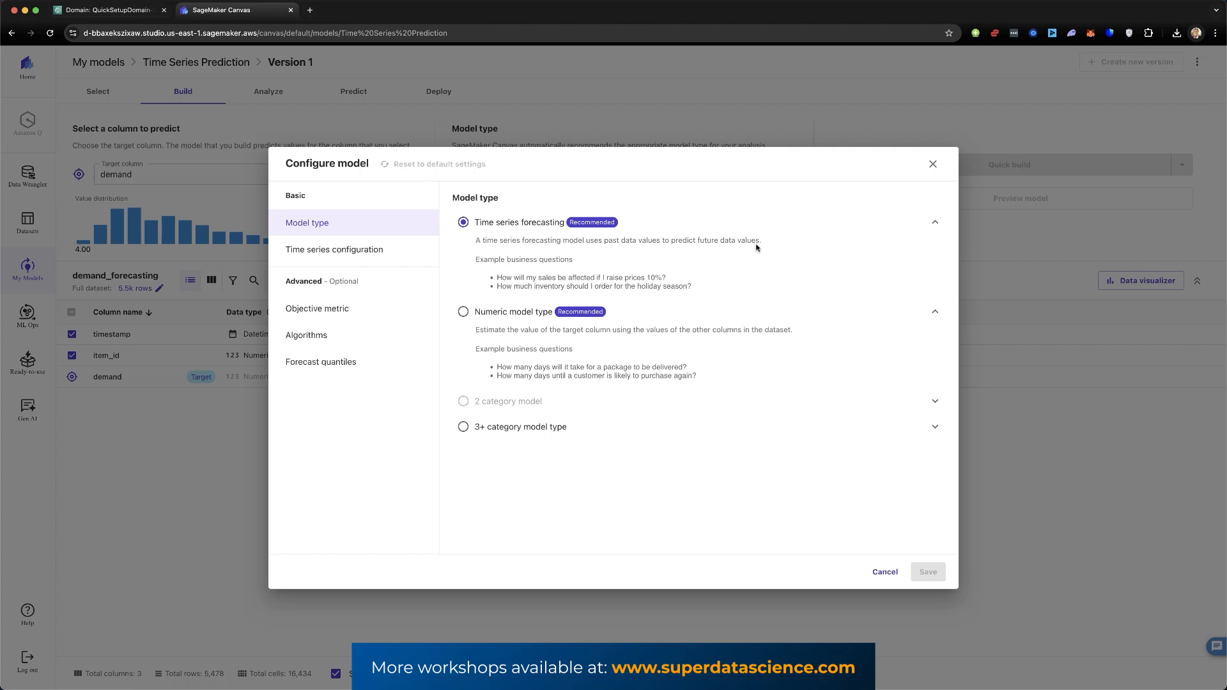
left_click(324, 255)
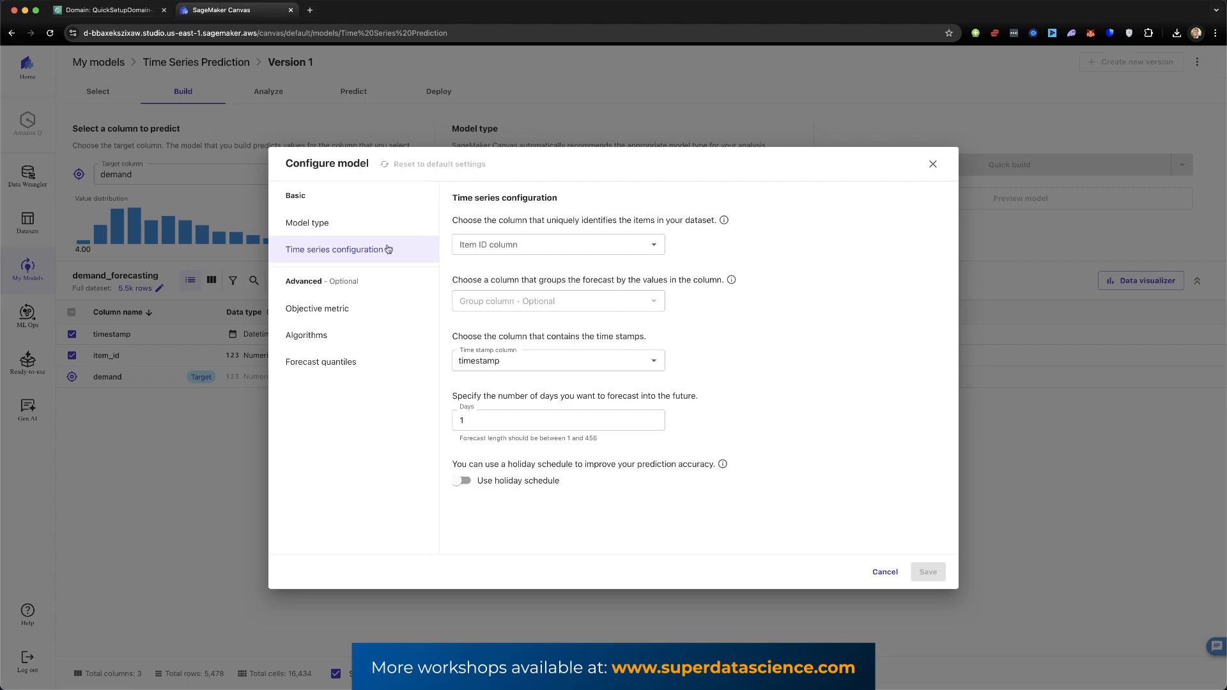
left_click(654, 245)
mouse_move(465, 275)
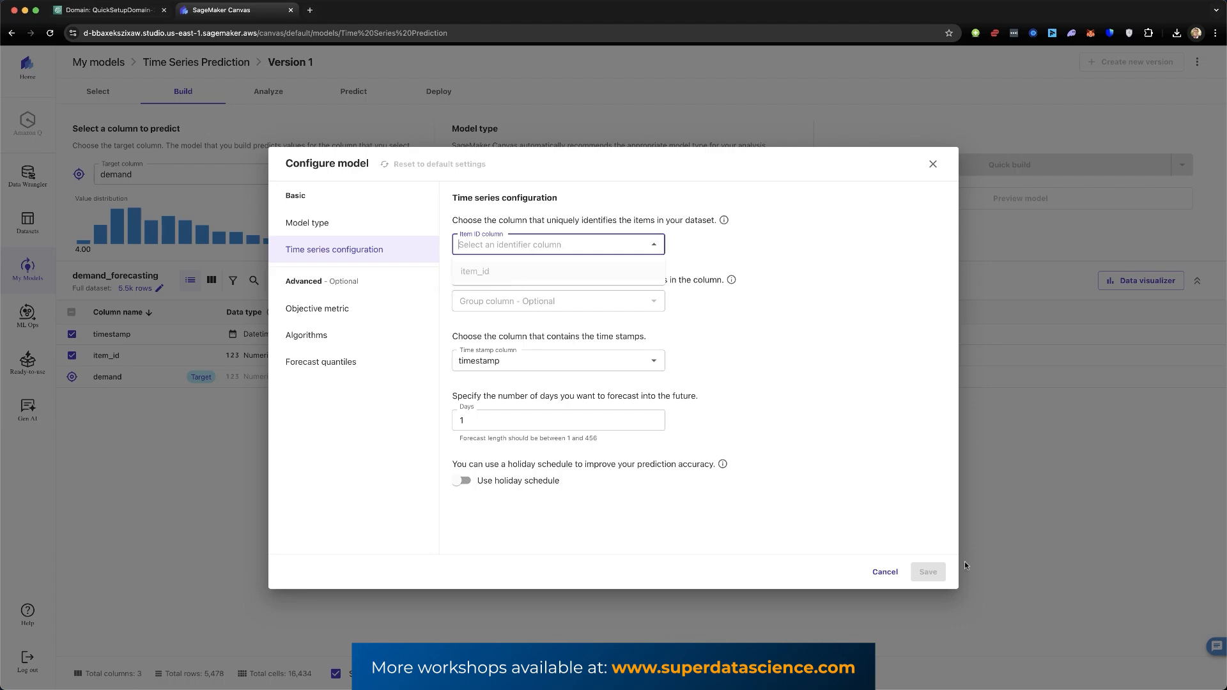
left_click(892, 572)
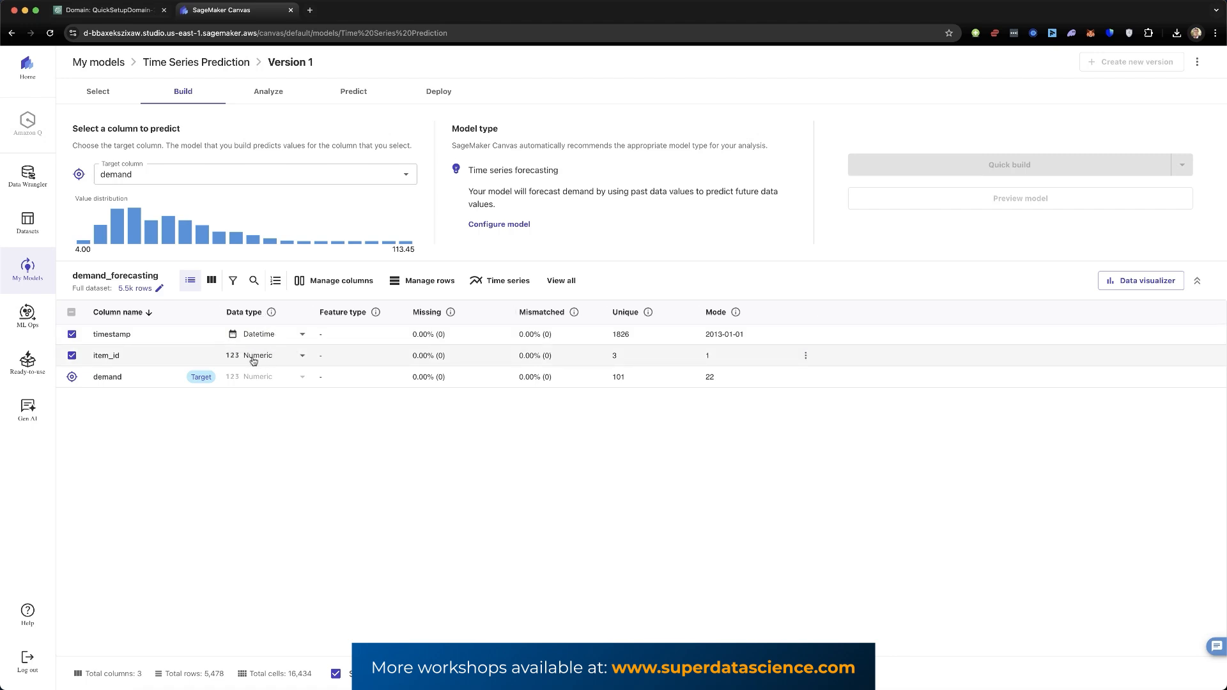
Change the item_id column's data type to Text, add it to the model recipe, and return to Version 1's build page.
left_click(303, 356)
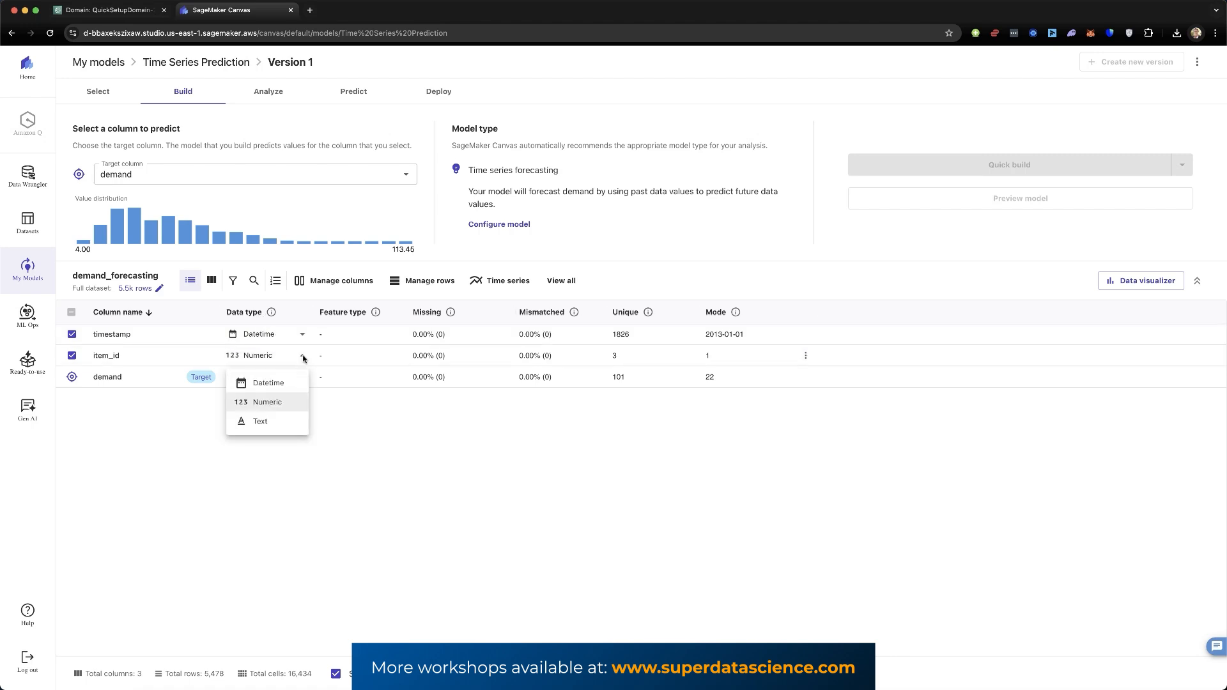
left_click(259, 421)
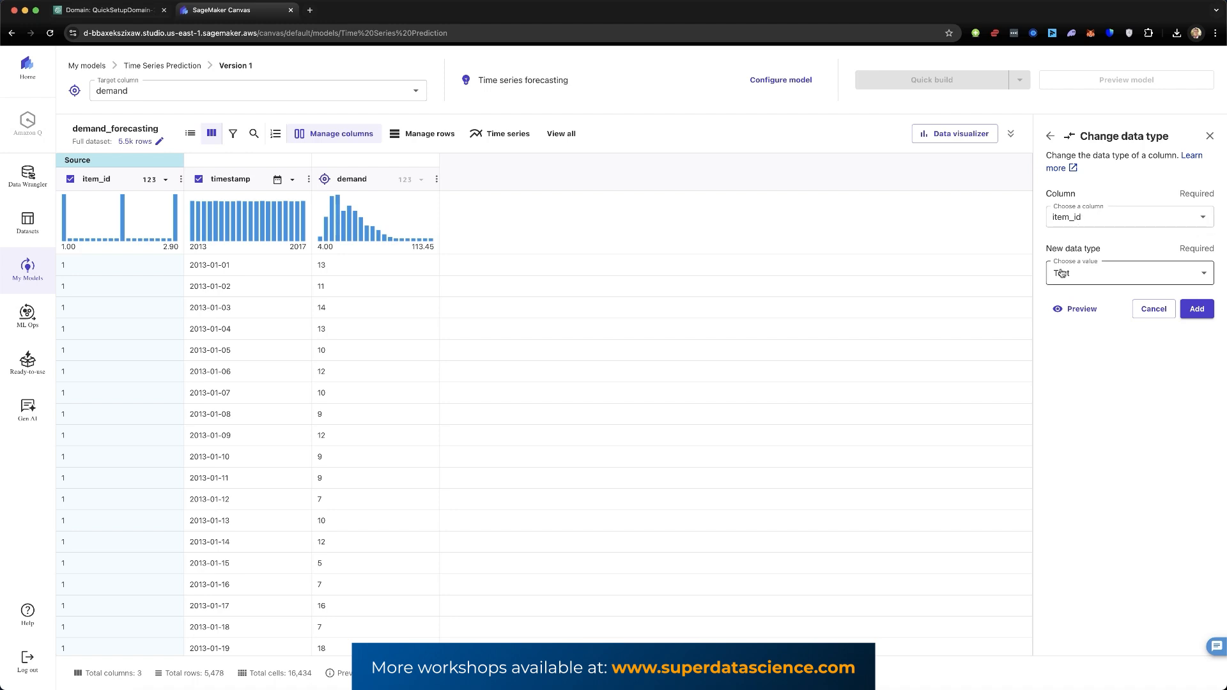
left_click(1205, 312)
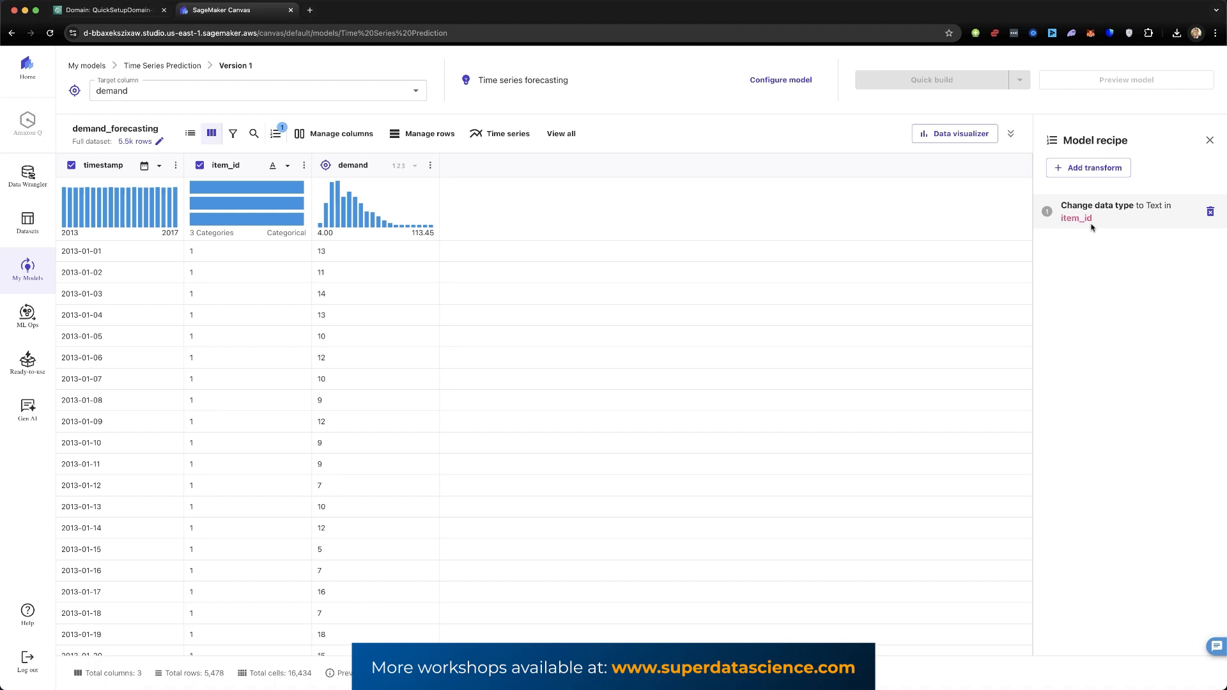
left_click(171, 66)
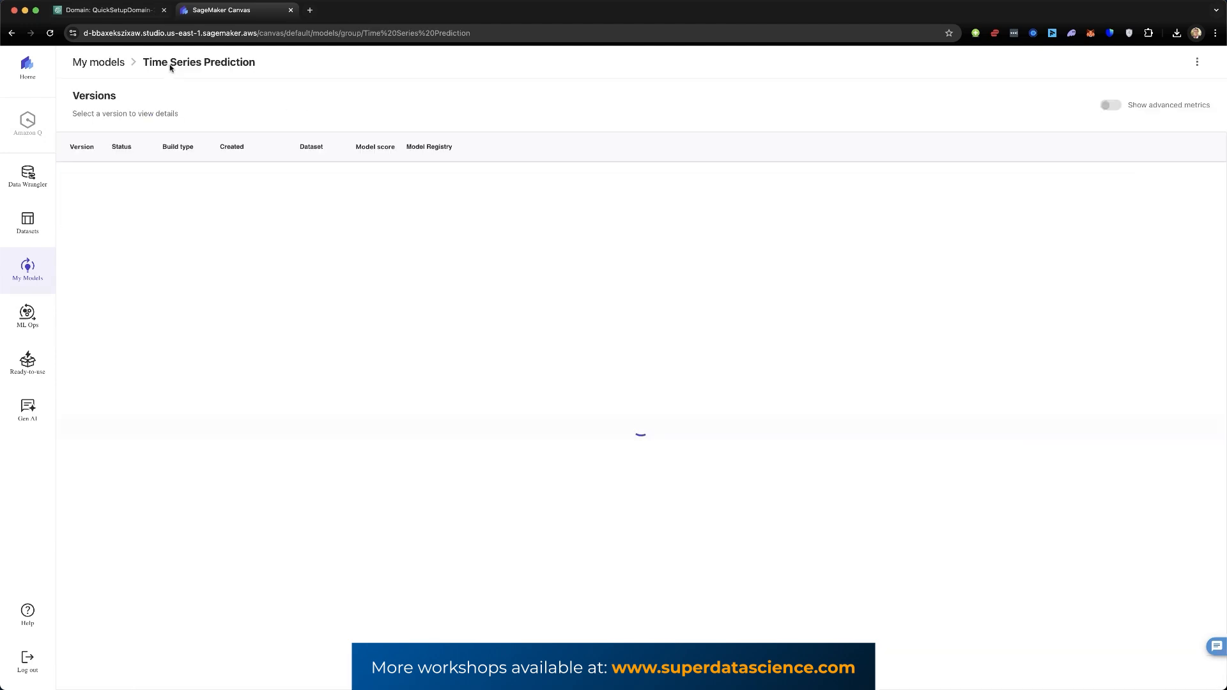
left_click(84, 179)
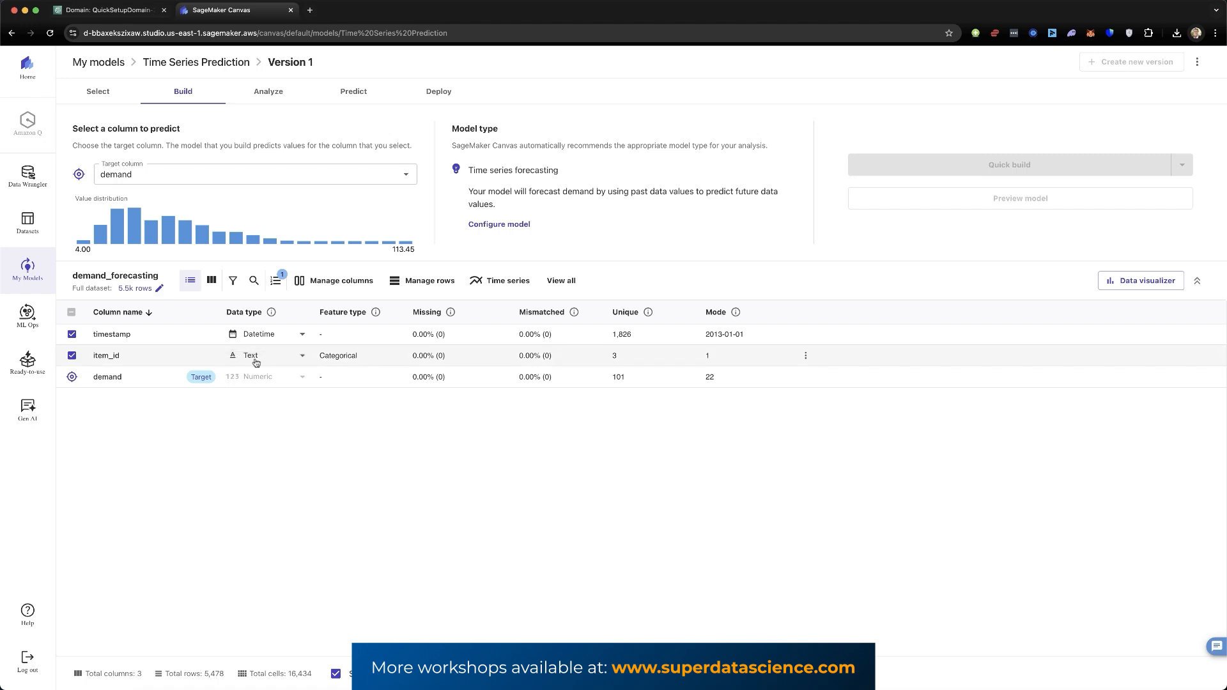
Assign item_id as the item ID column in the time series configuration, leaving the optional group column empty.
left_click(499, 225)
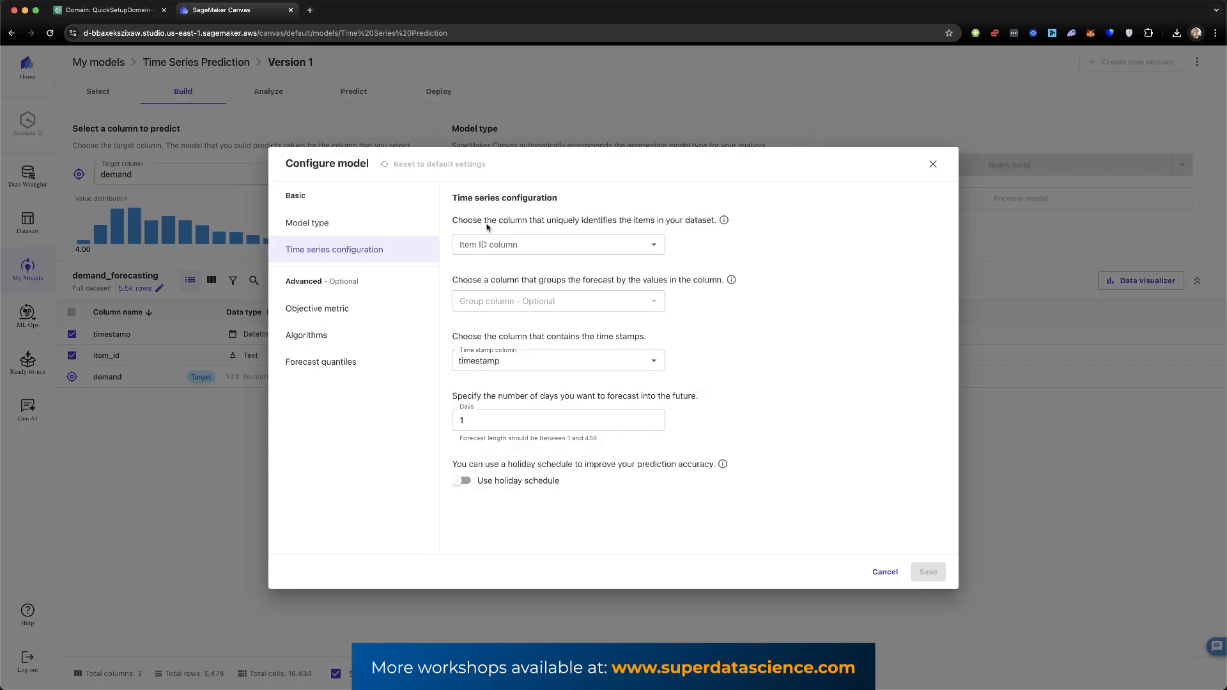
left_click(538, 245)
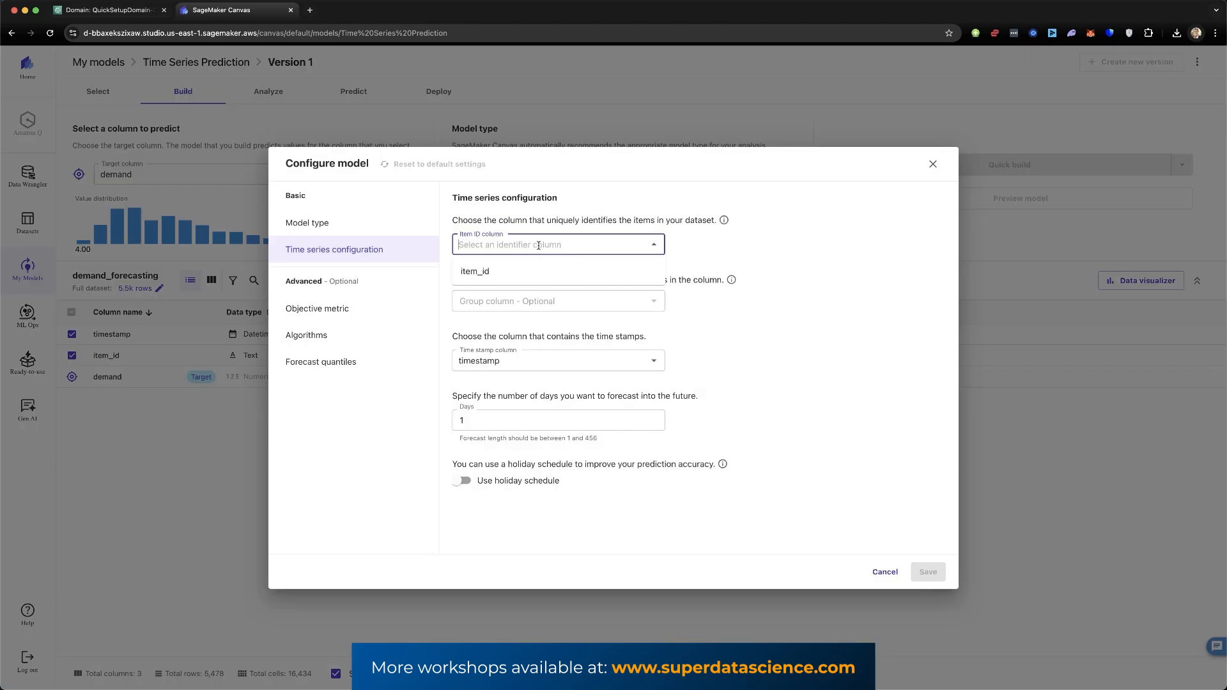
left_click(492, 272)
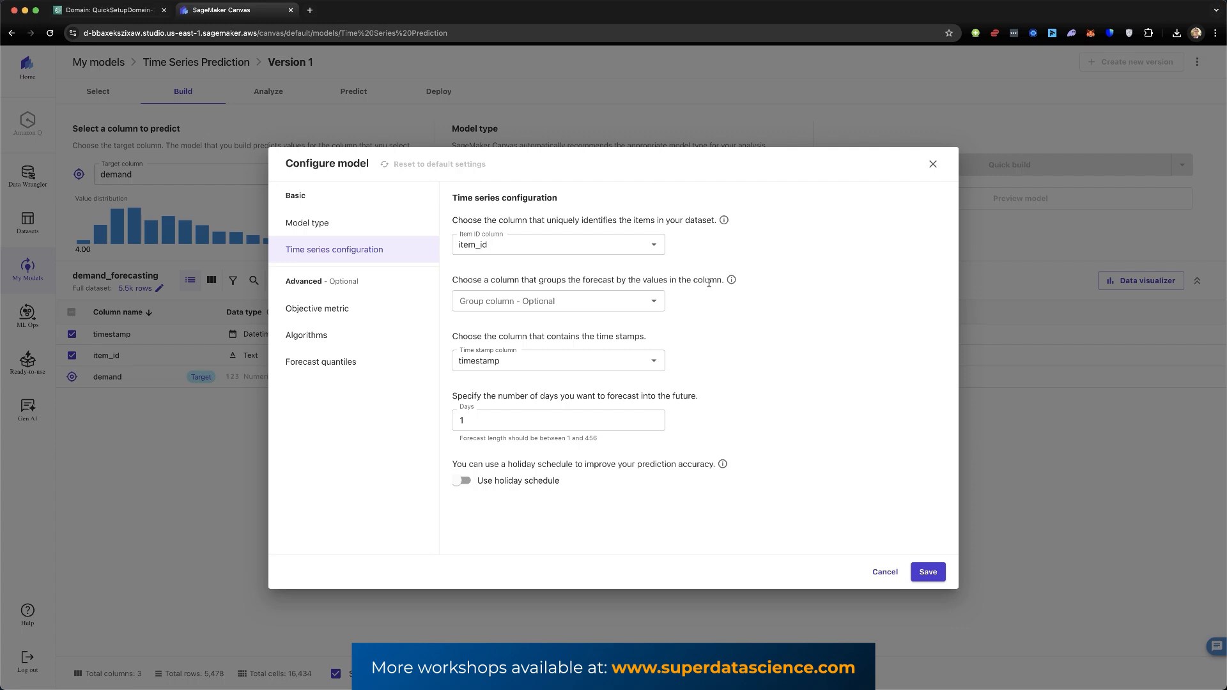
left_click(654, 301)
left_click(688, 309)
Set the forecast length to 365 days.
left_click(551, 425)
key("BackSpace")
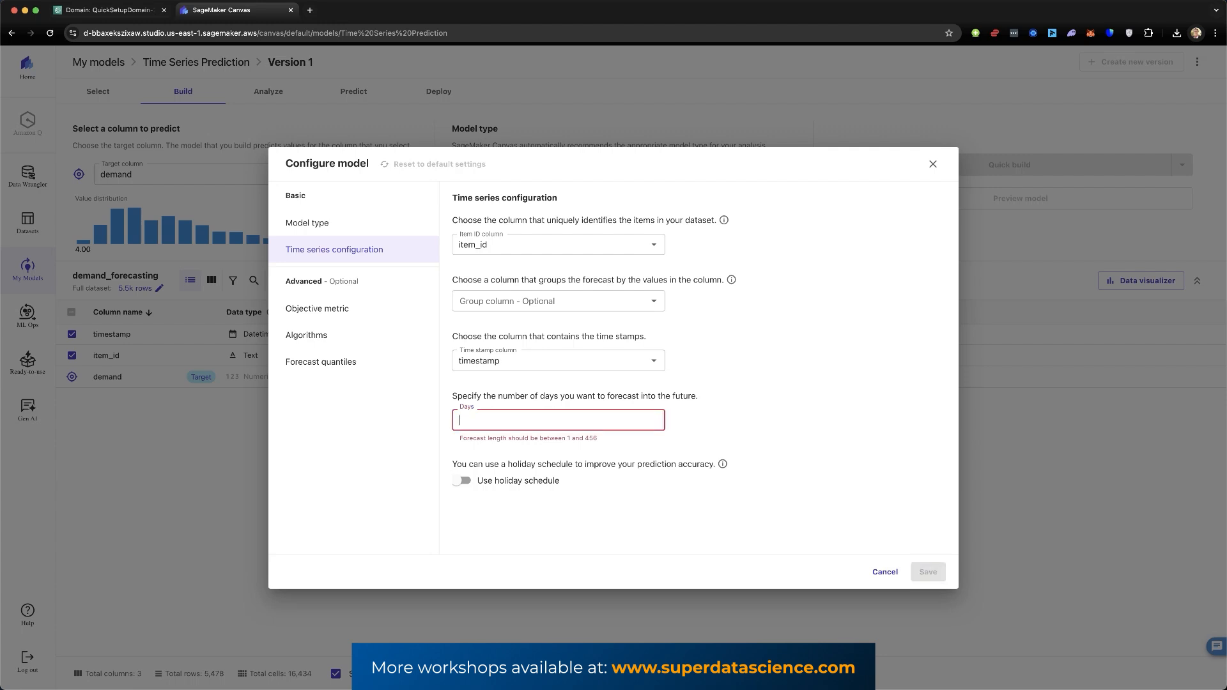
type("365")
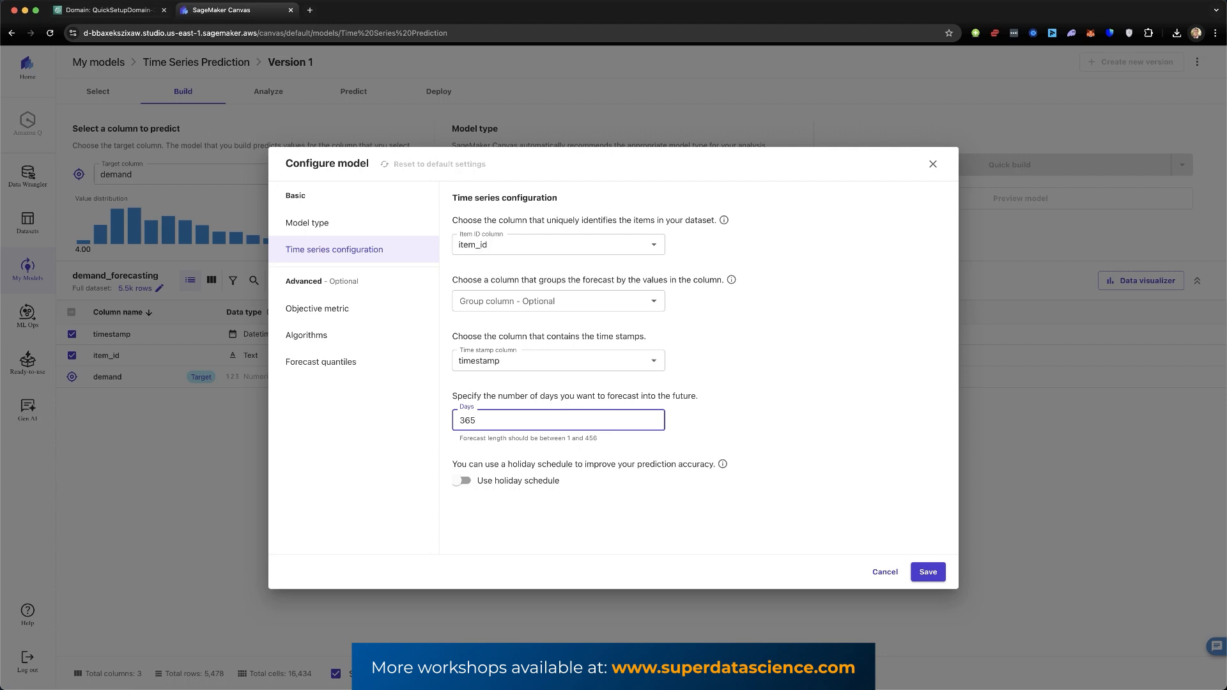
left_click(758, 420)
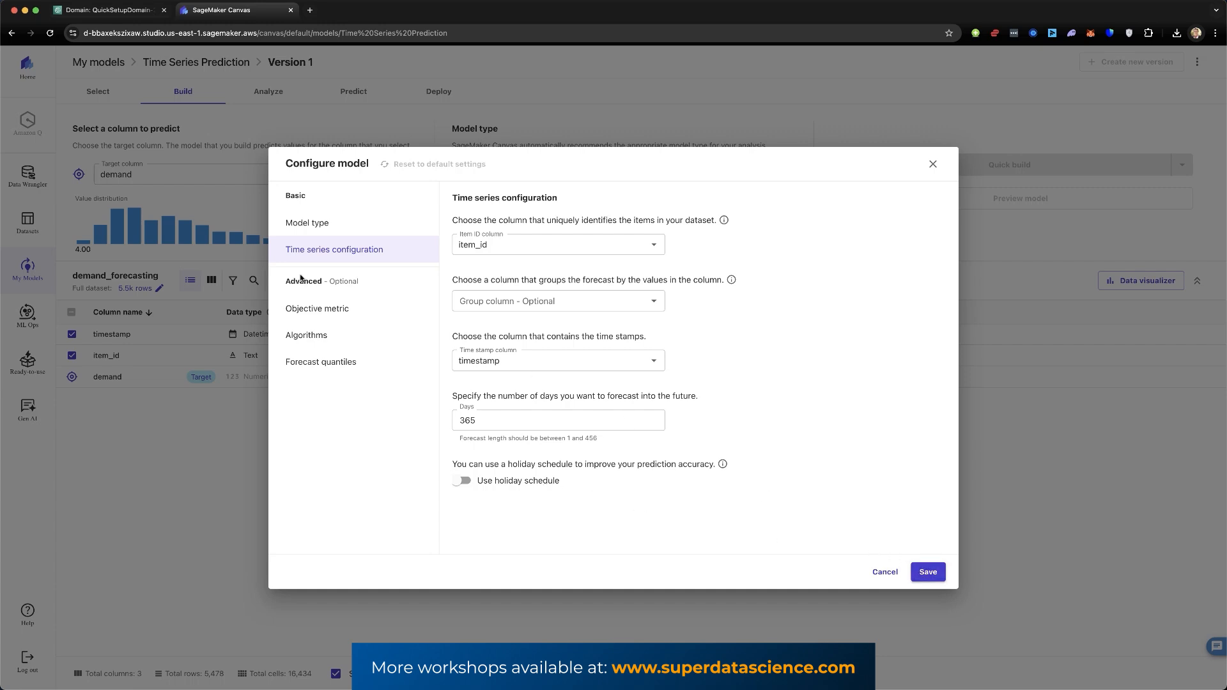
Review the objective metric, algorithms and forecast quantiles, then save the model configuration.
left_click(306, 311)
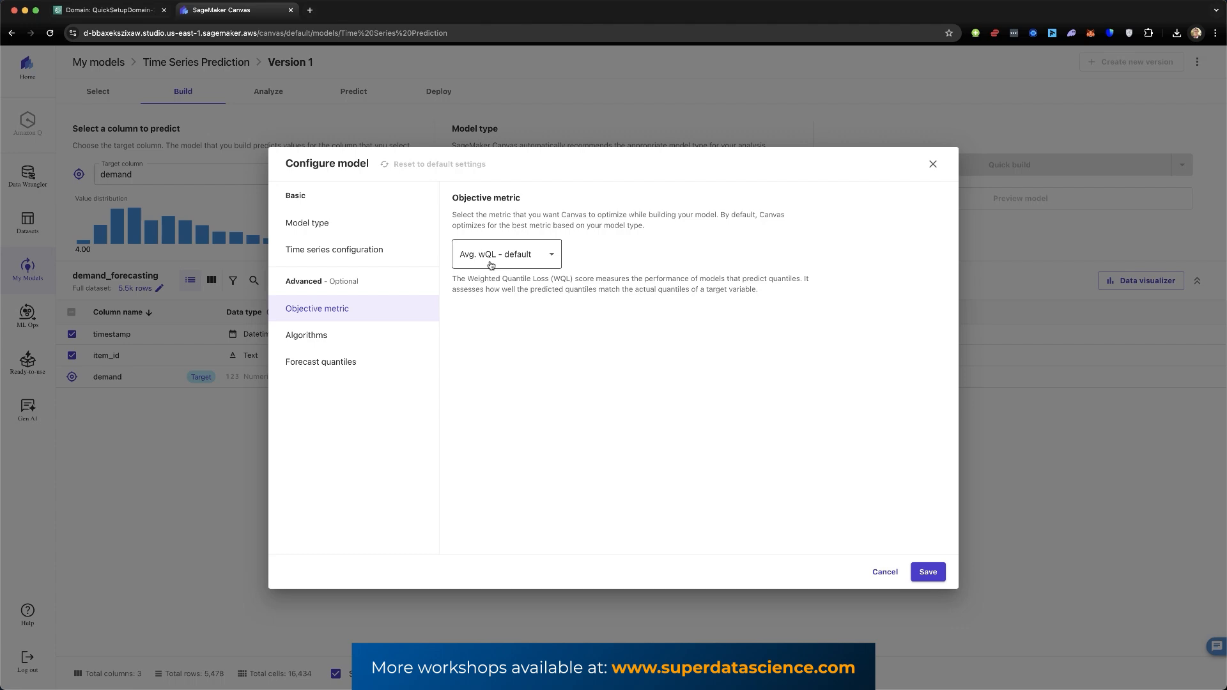
left_click(315, 334)
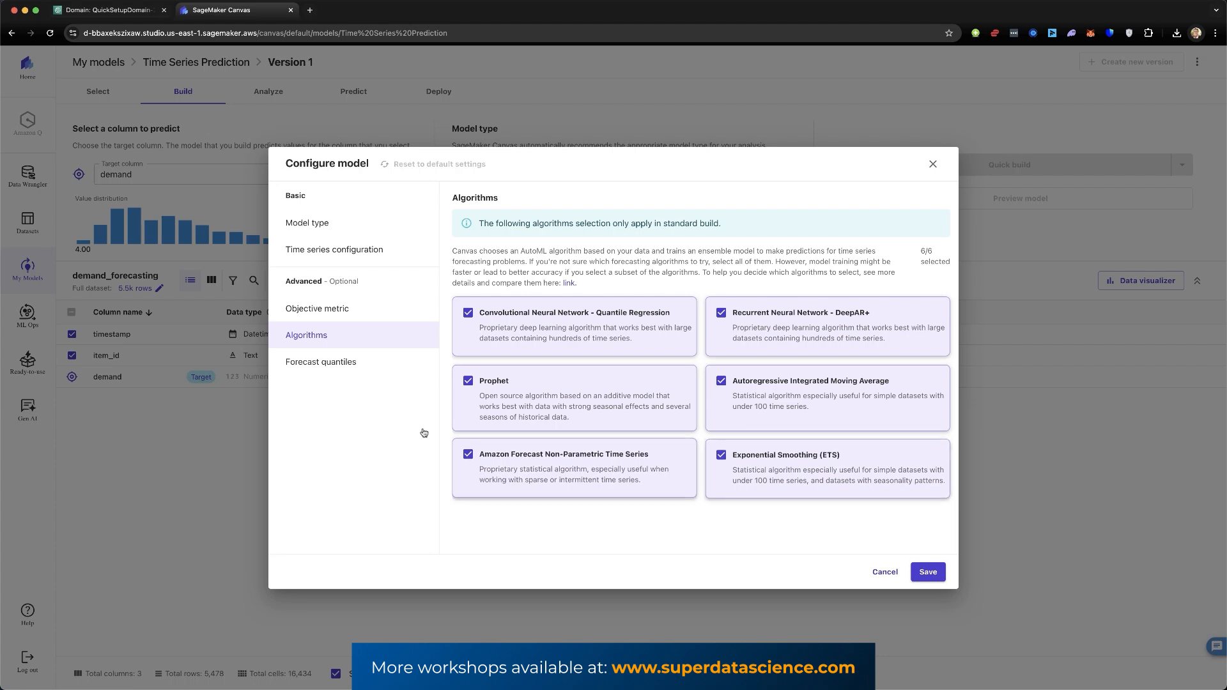
left_click(322, 364)
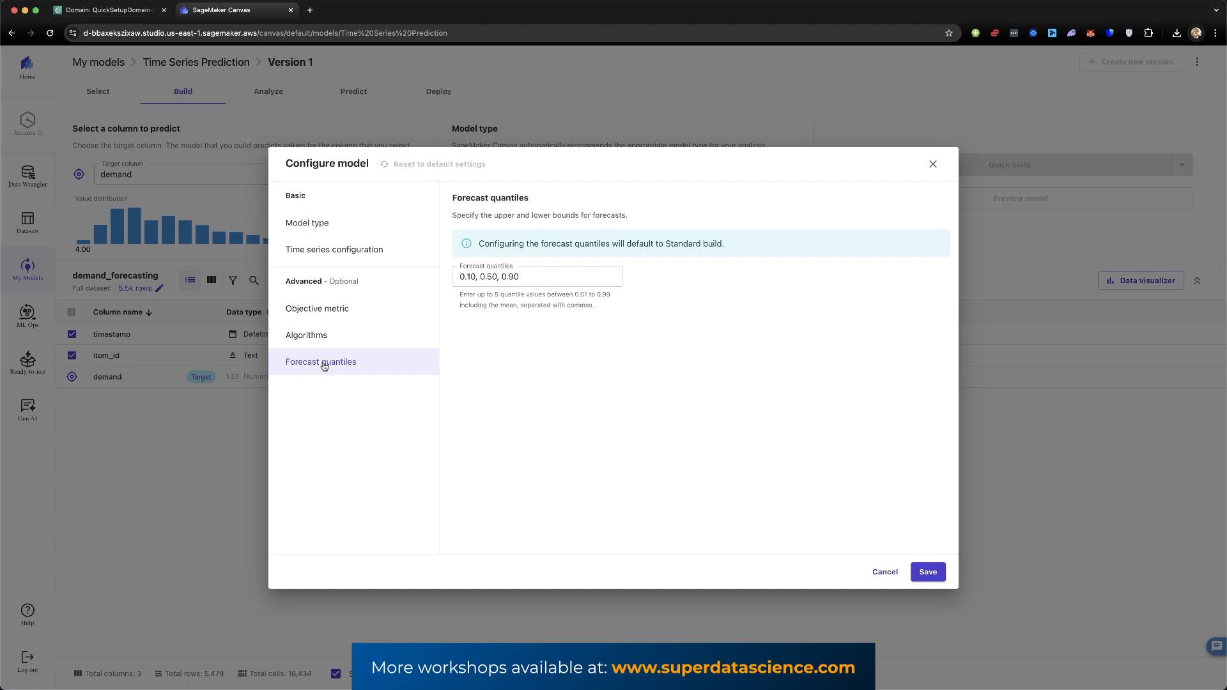
left_click(522, 281)
left_click(321, 256)
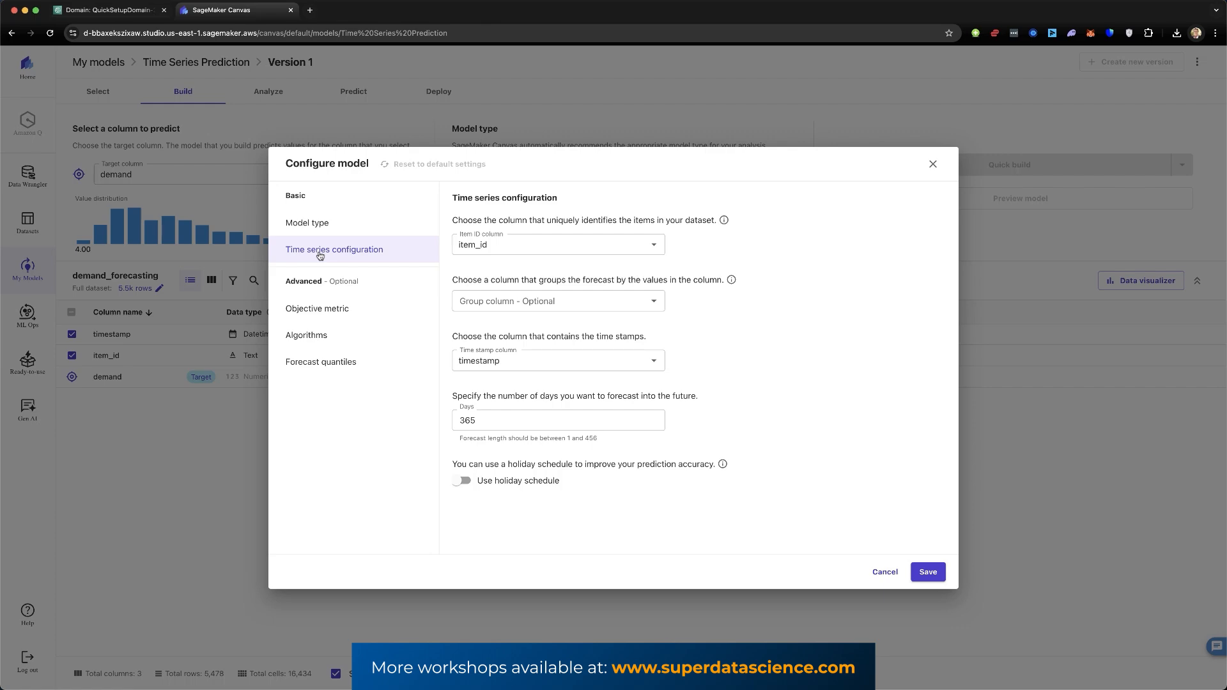
left_click(934, 572)
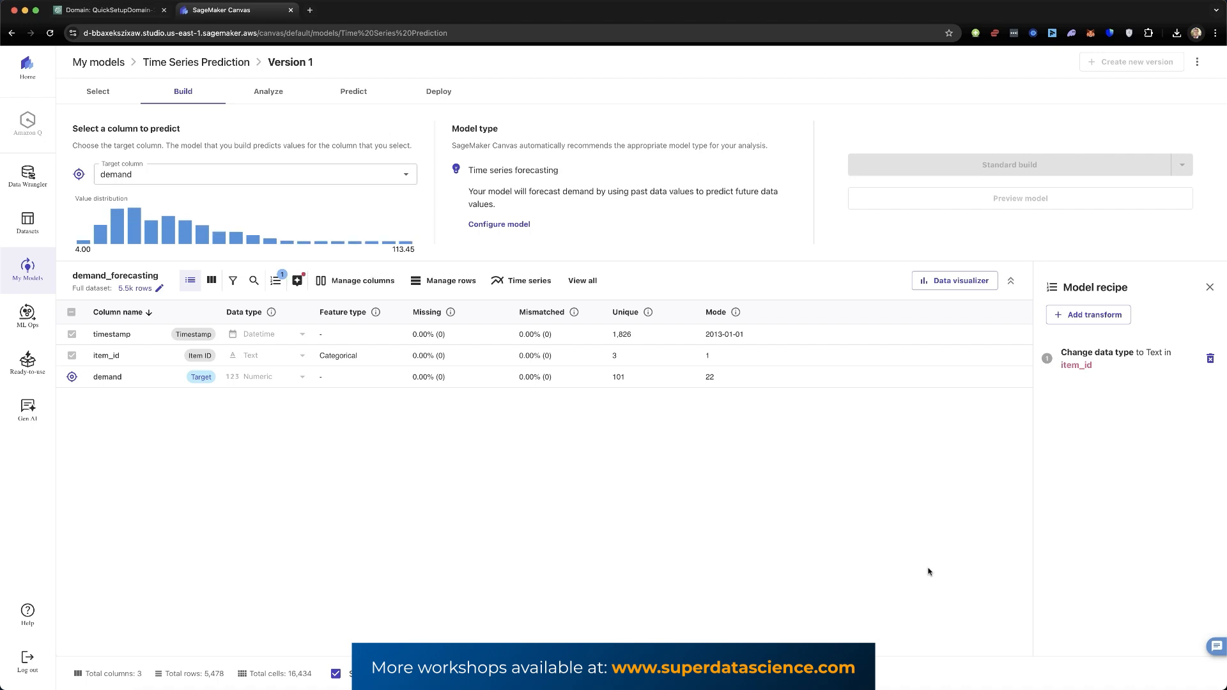
Rename the timestamp column to time_stamp.
mouse_move(971, 168)
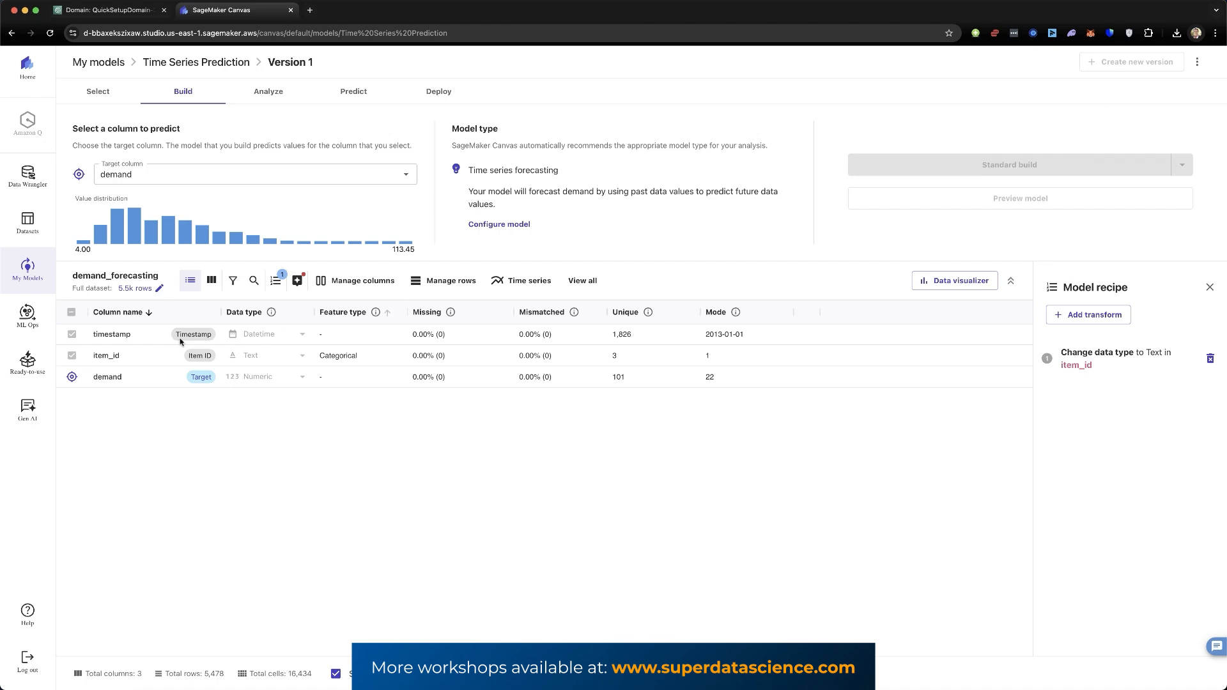
left_click(107, 342)
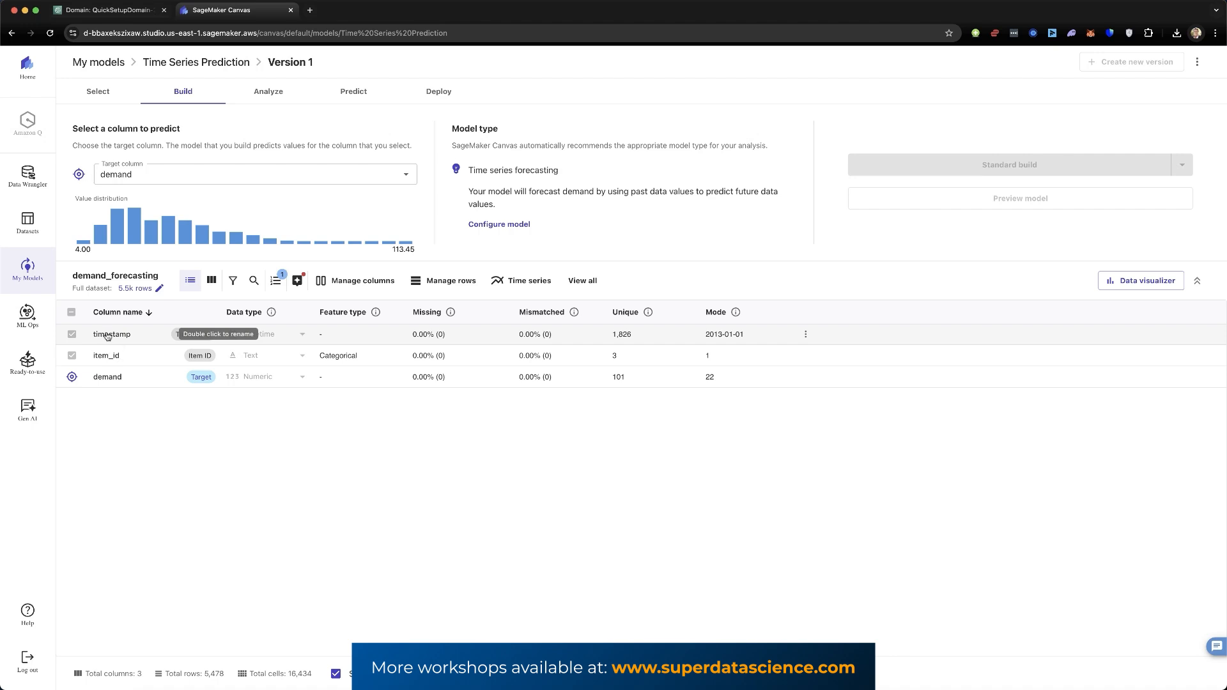
double_click(107, 336)
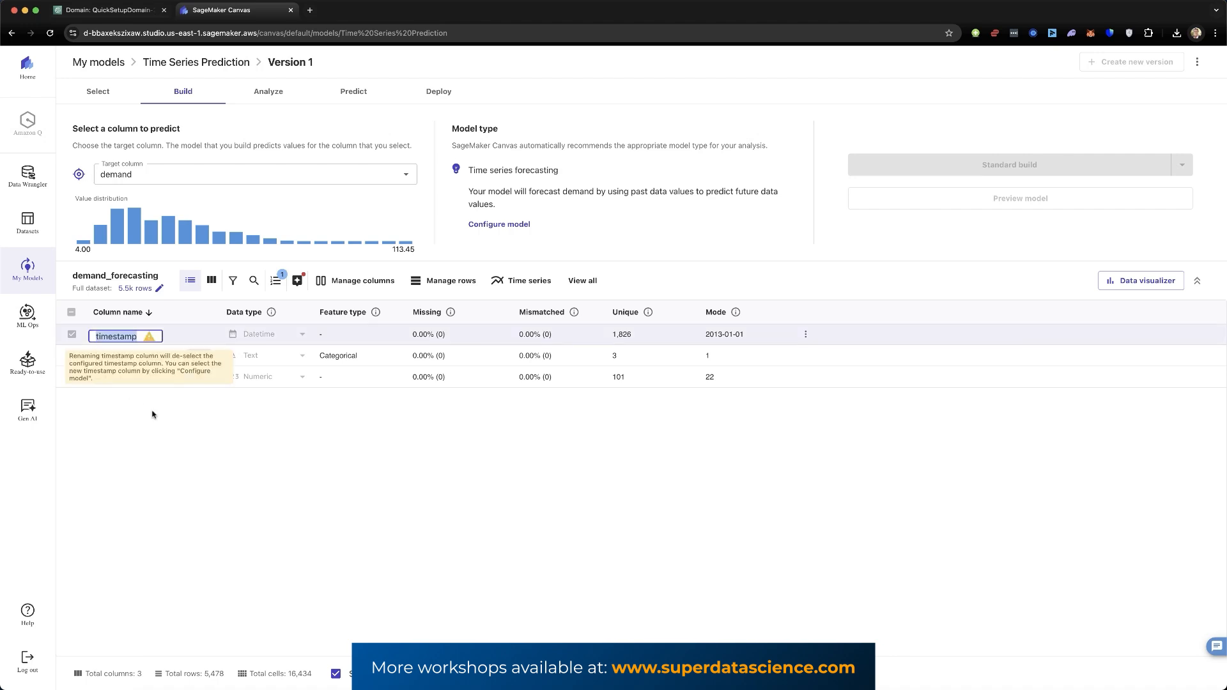
left_click(131, 337)
type("_")
left_click(155, 471)
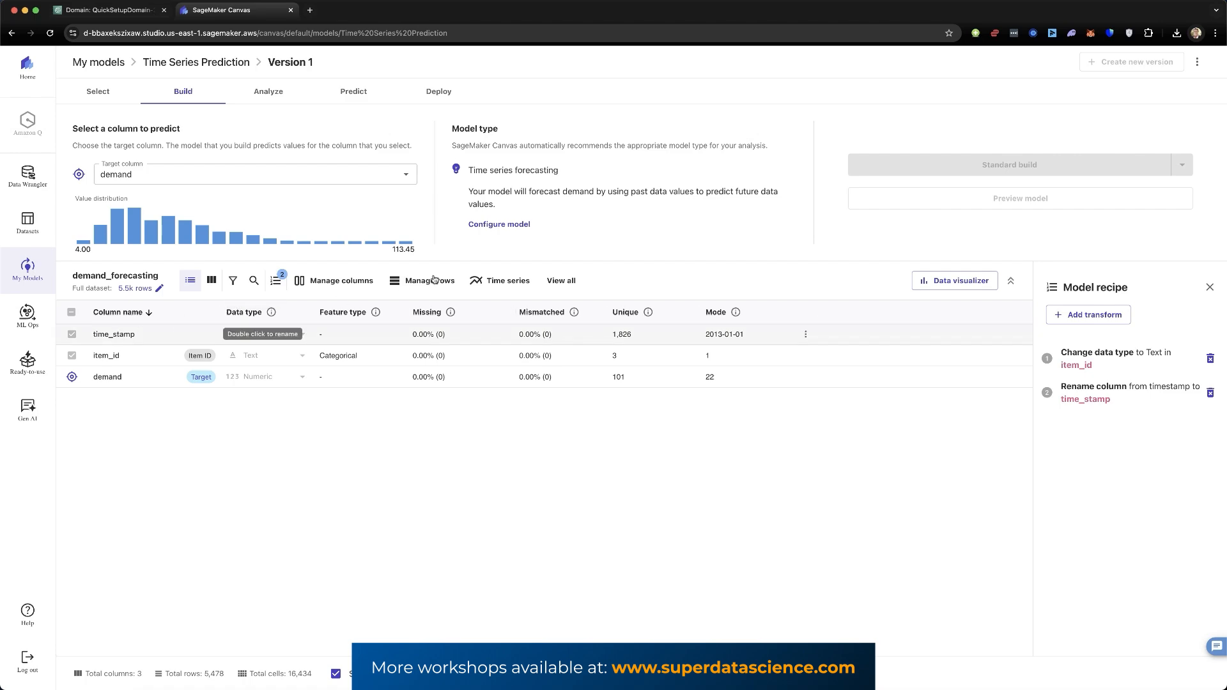
Assign time_stamp as the time stamp column in the model's time series configuration.
left_click(521, 224)
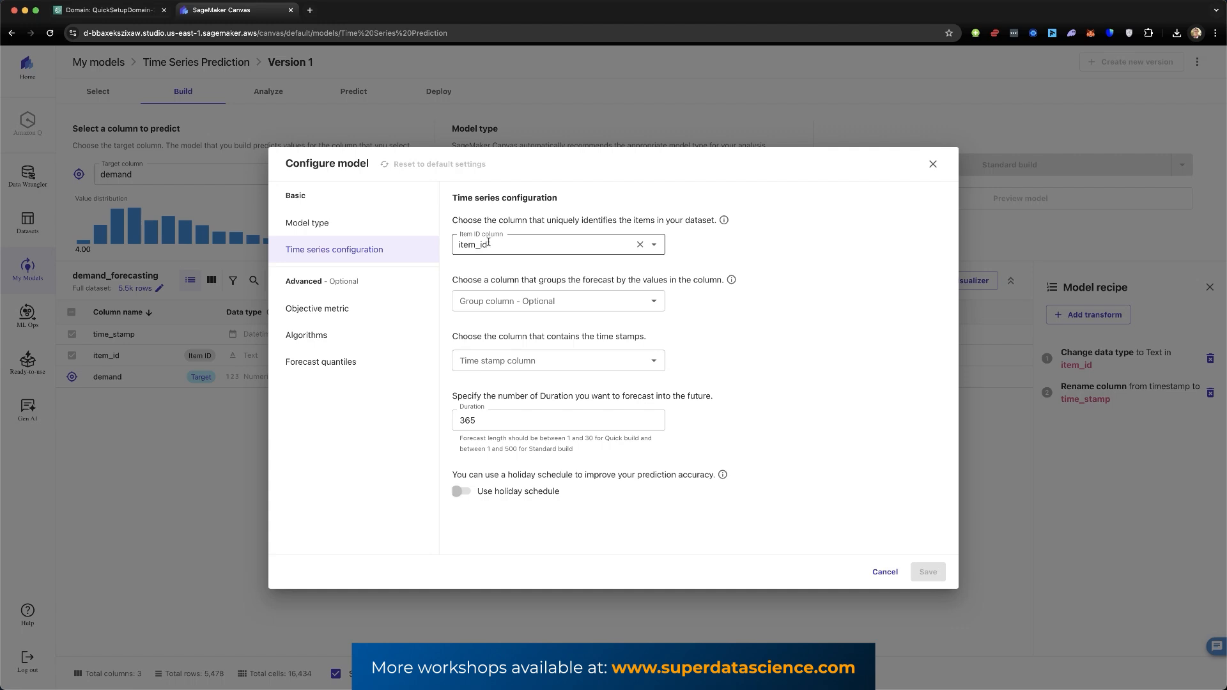
left_click(566, 362)
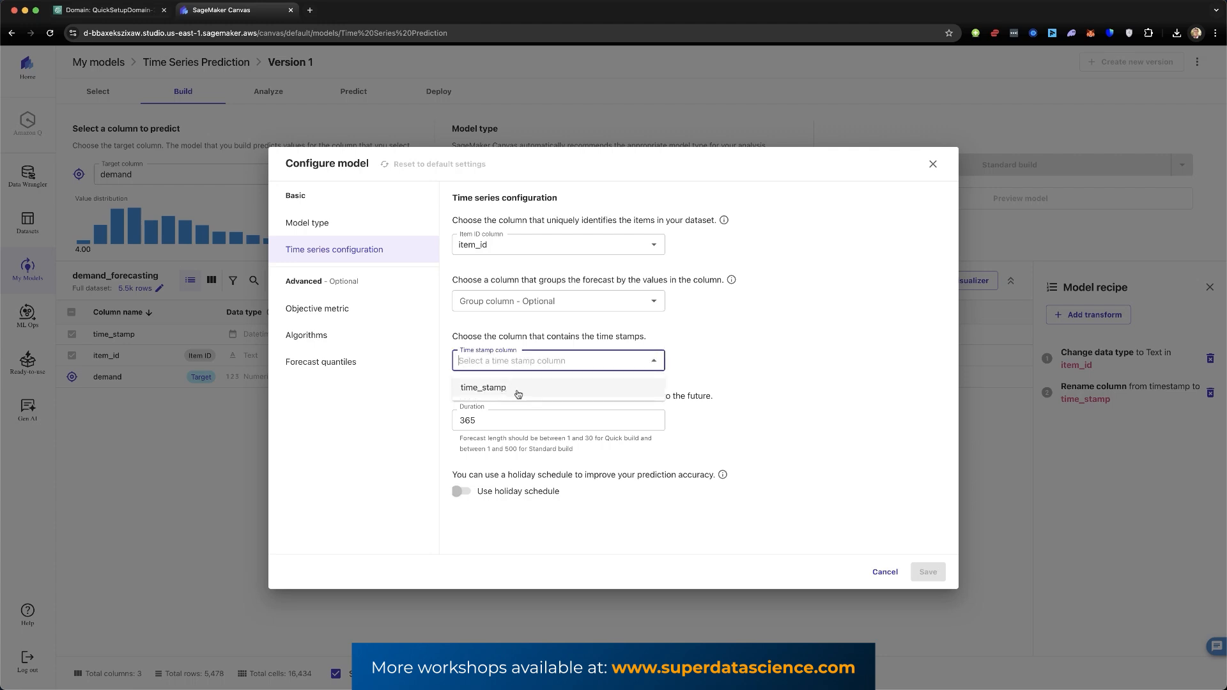
left_click(533, 388)
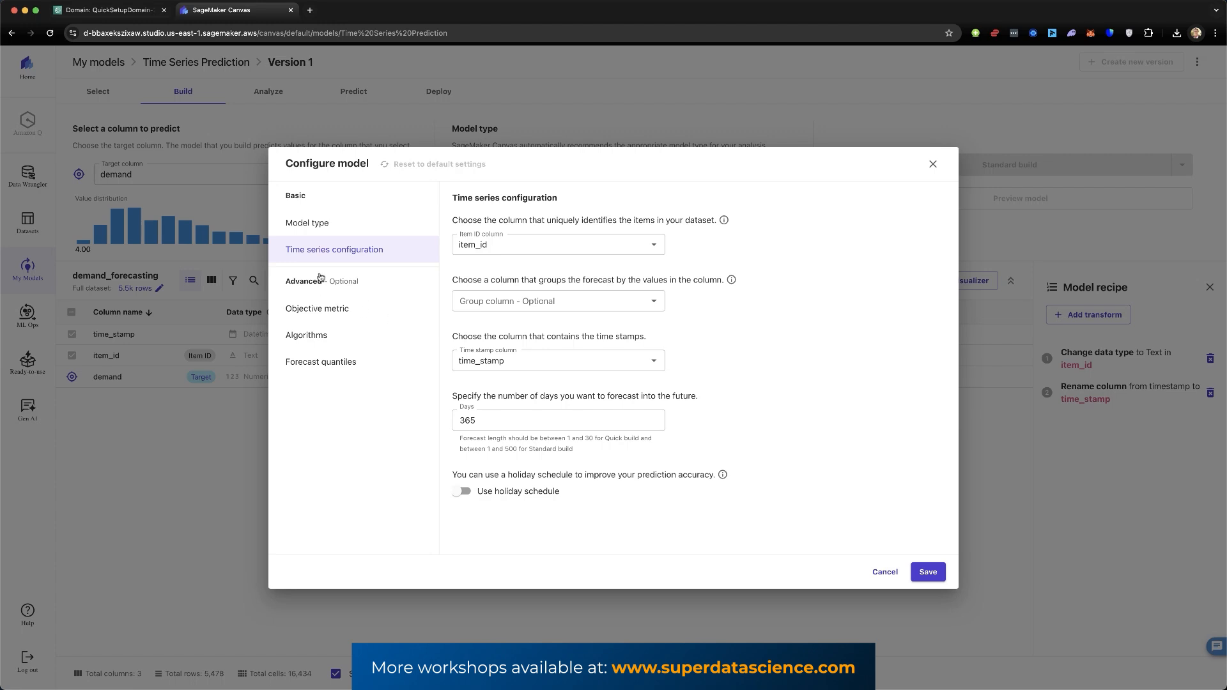
Review the model type, forecast length, objective metric, algorithms and forecast quantiles, then save the model configuration.
left_click(324, 225)
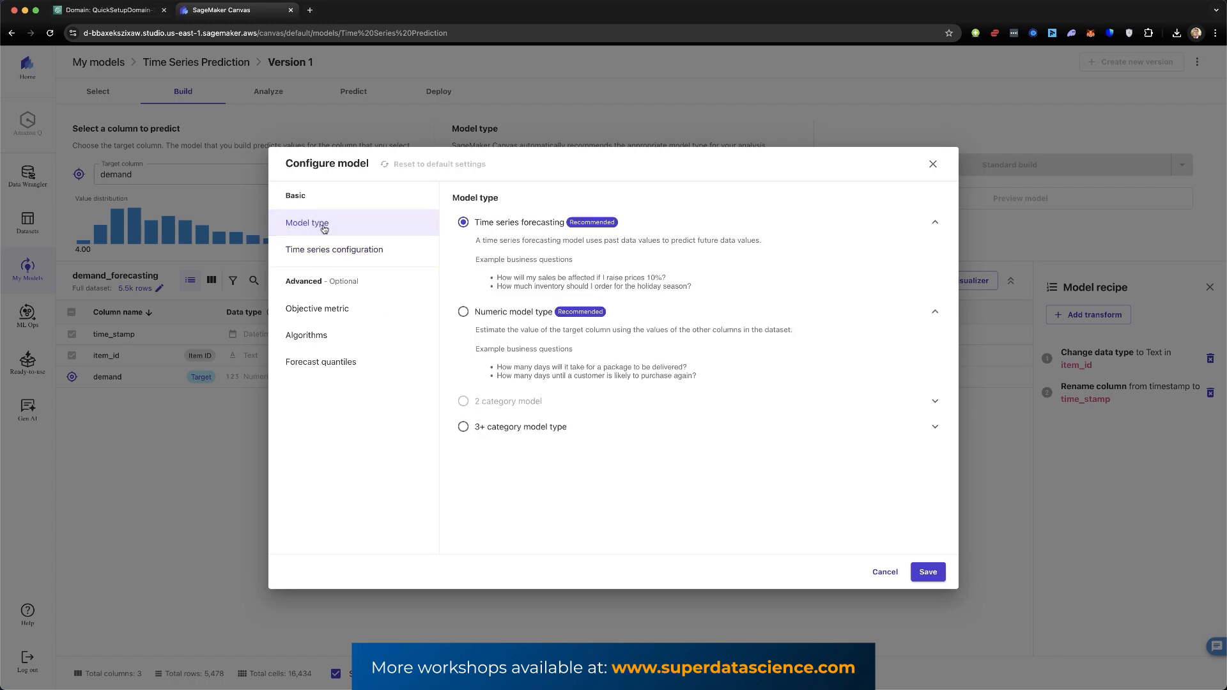
left_click(314, 252)
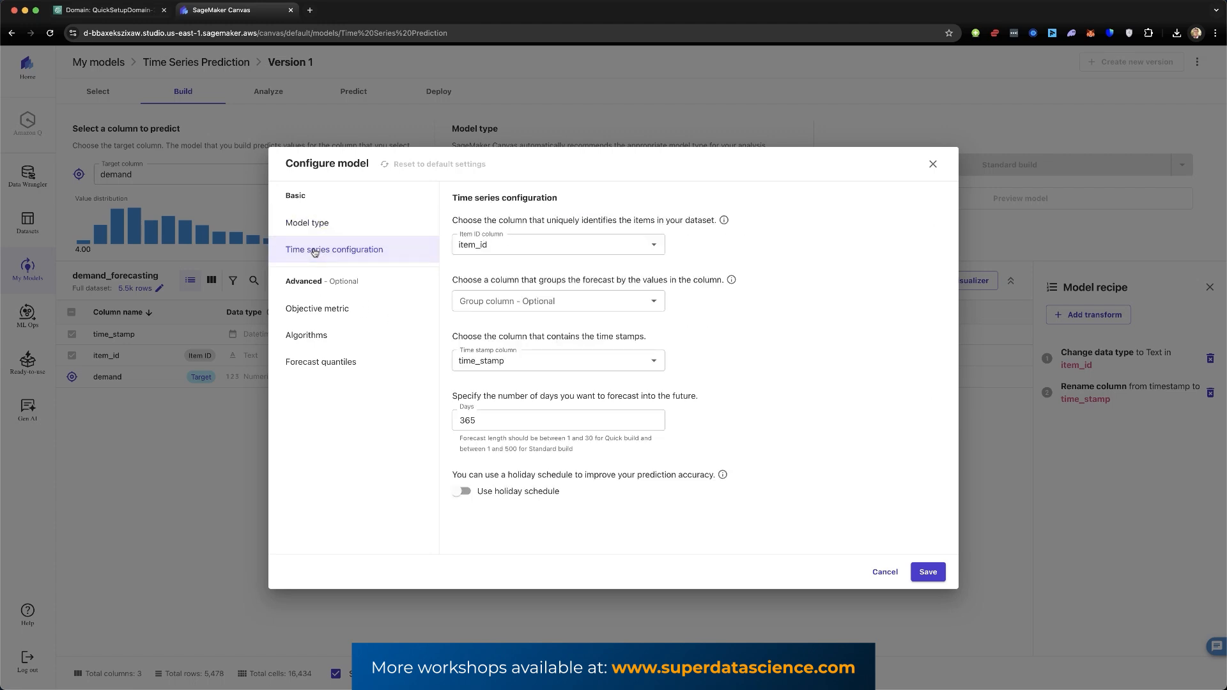
left_click(478, 425)
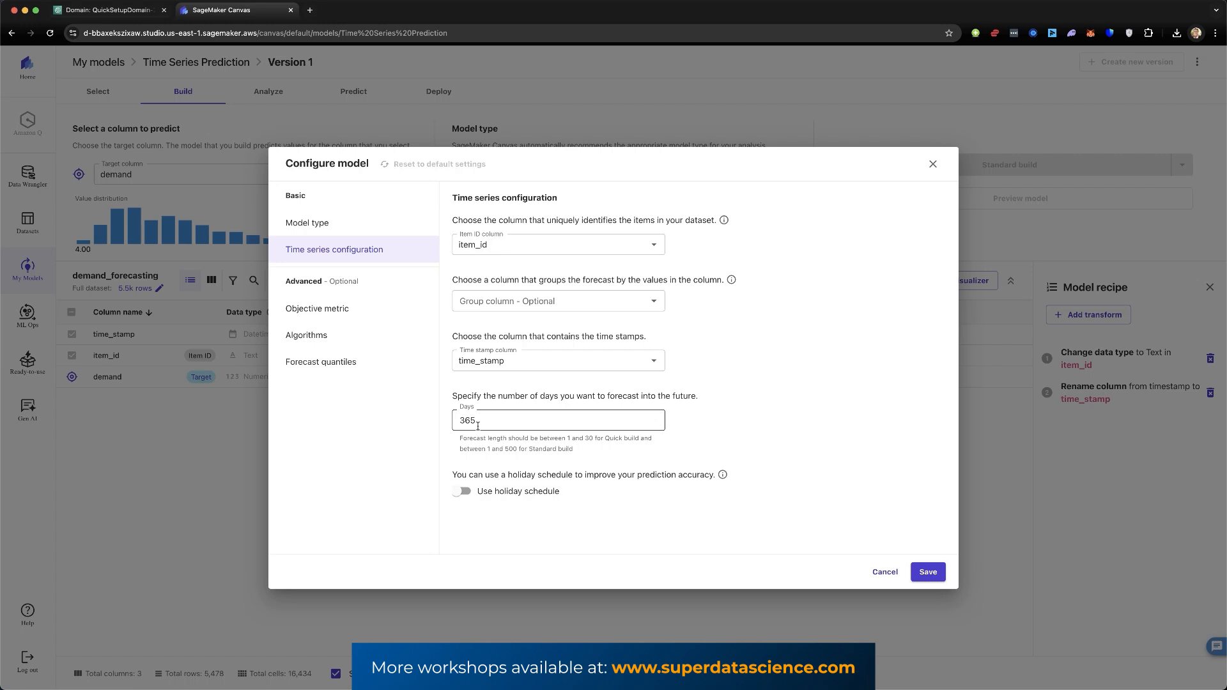
left_click(324, 310)
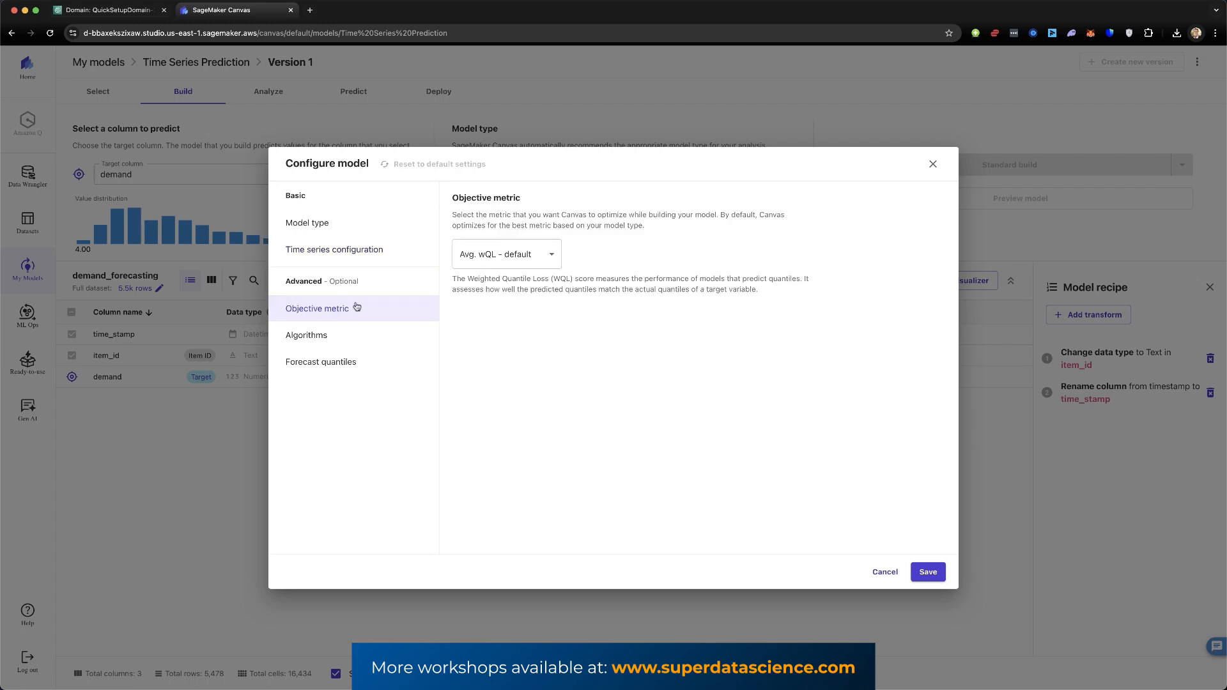
left_click(342, 336)
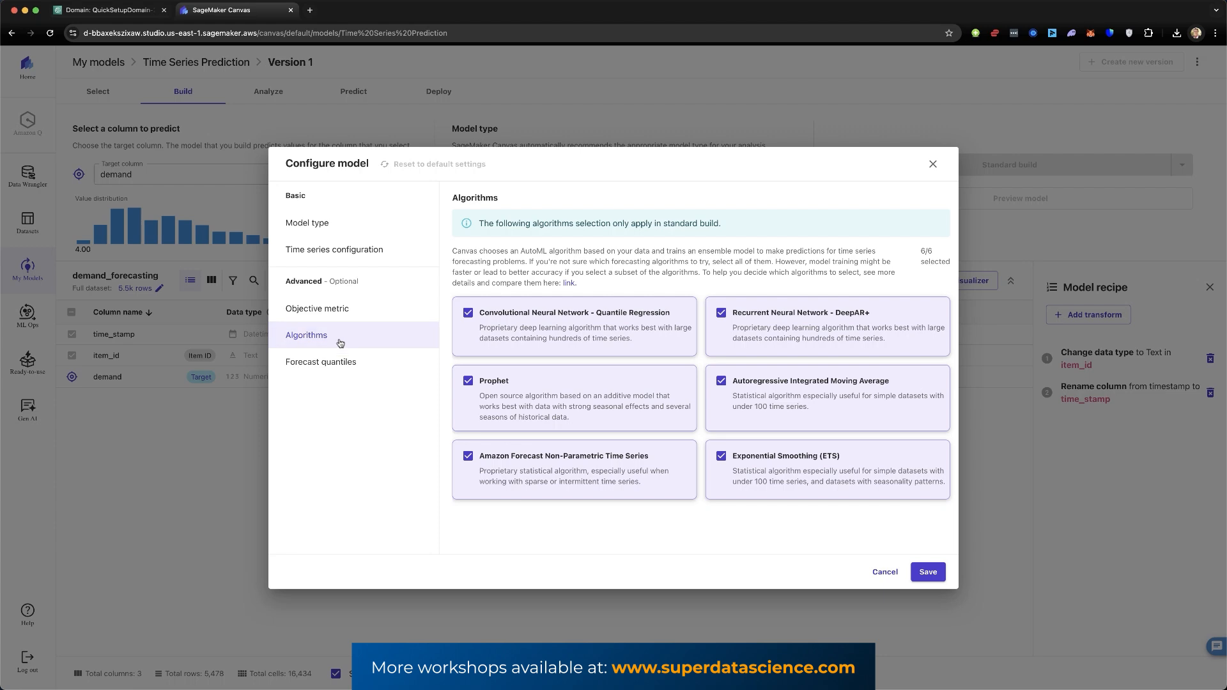
left_click(329, 363)
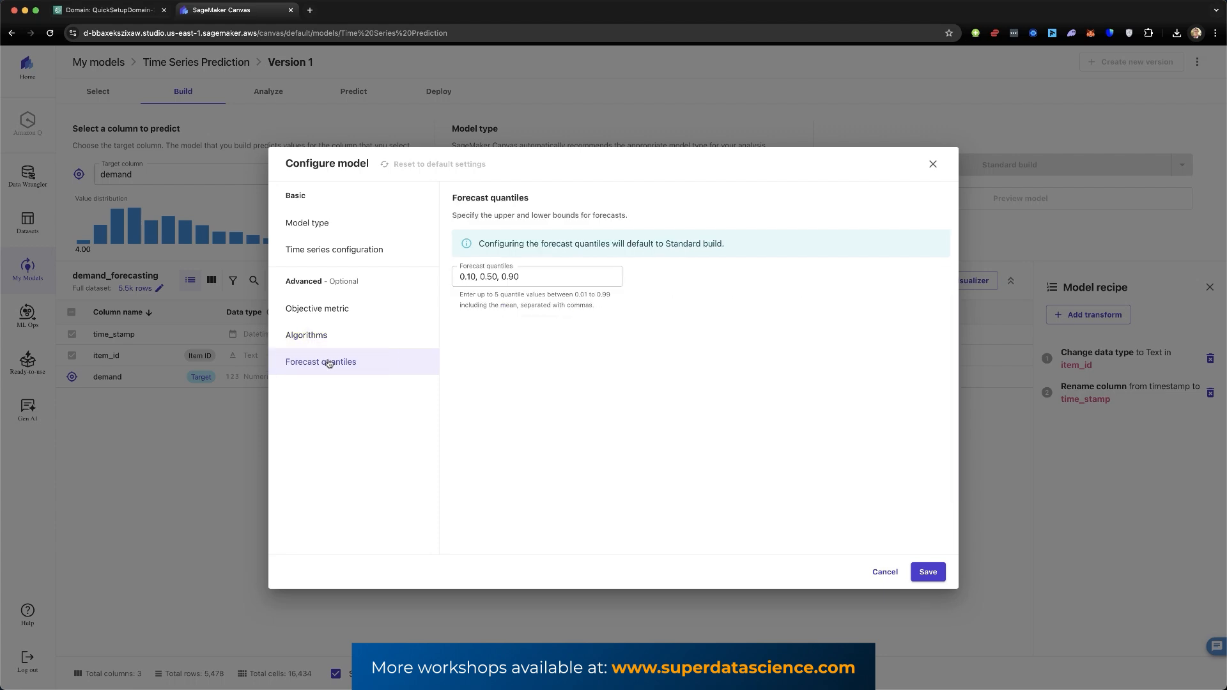
left_click(922, 572)
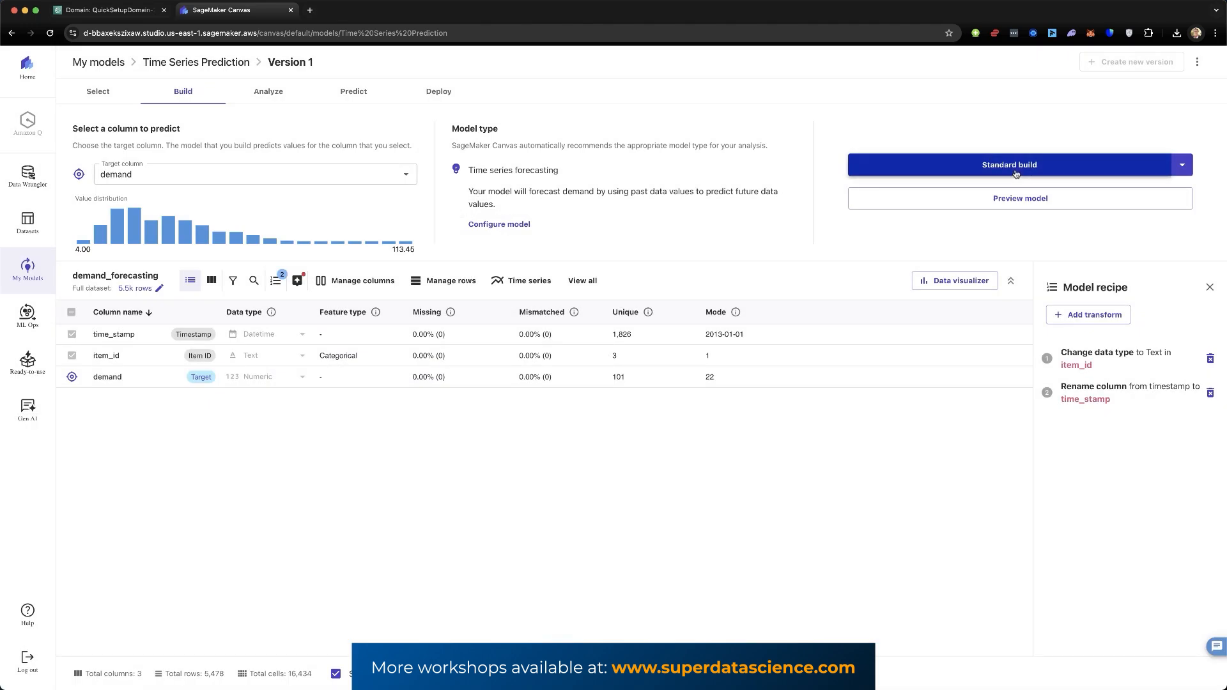
Run a Standard build of the time series model and review the resulting WAPE, MASE and Avg. wQL metrics.
left_click(1180, 167)
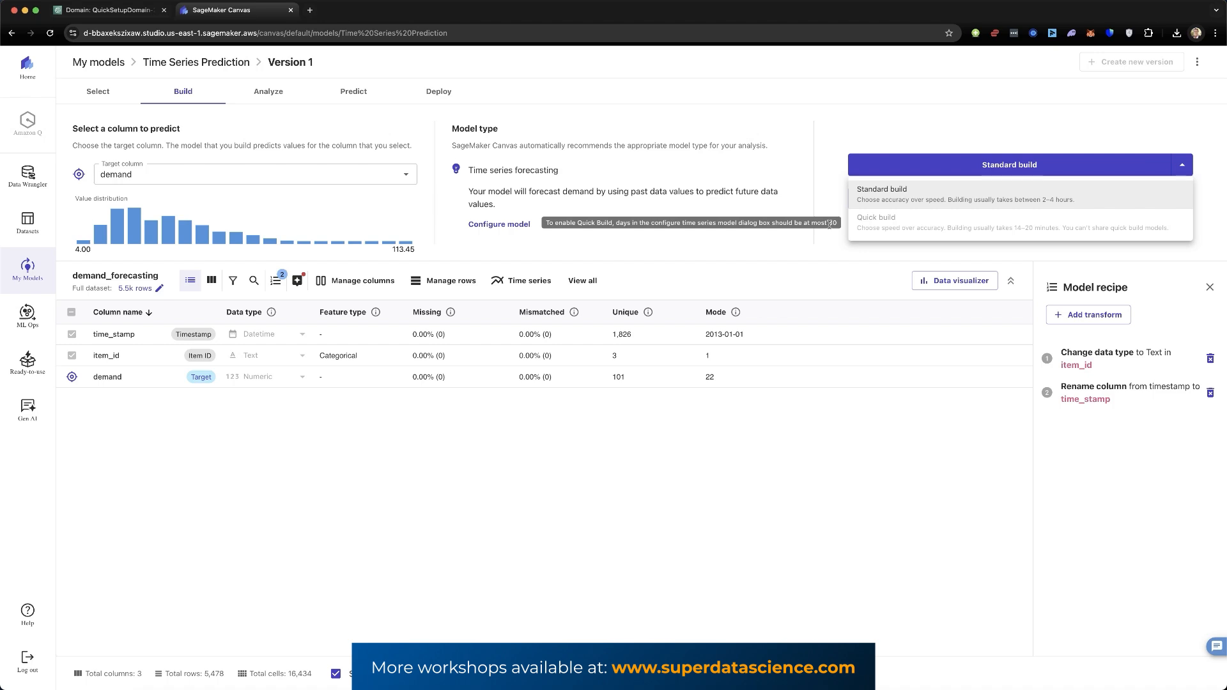
left_click(965, 200)
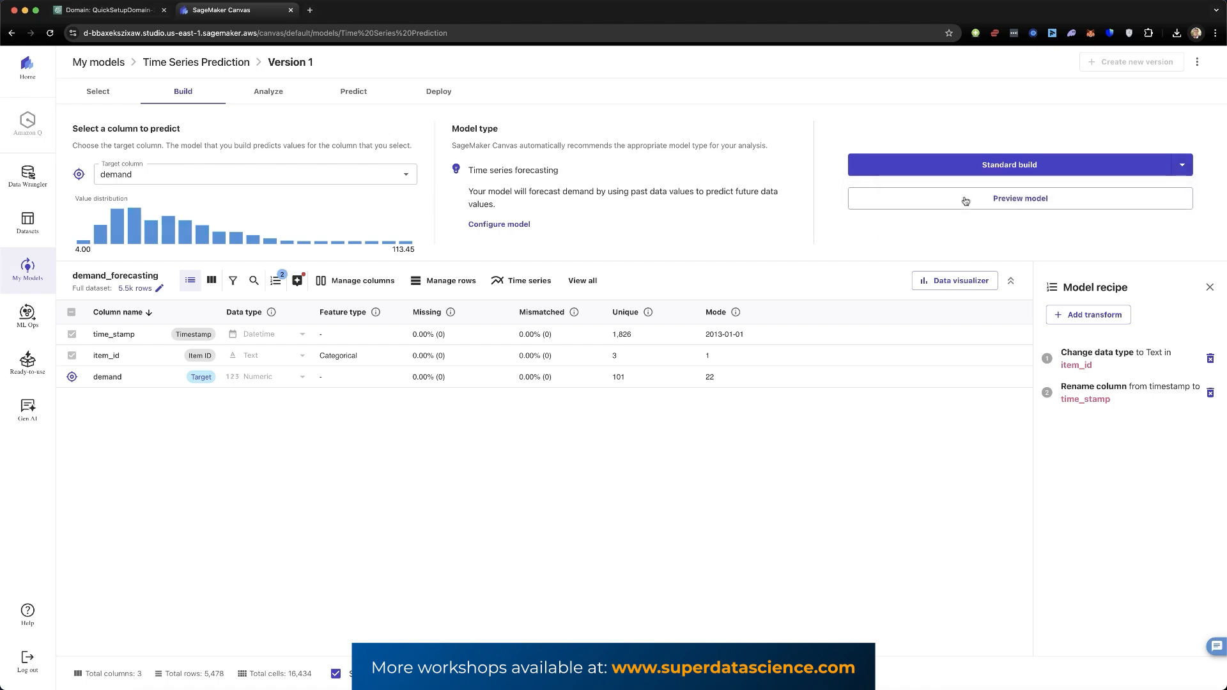
left_click(1018, 168)
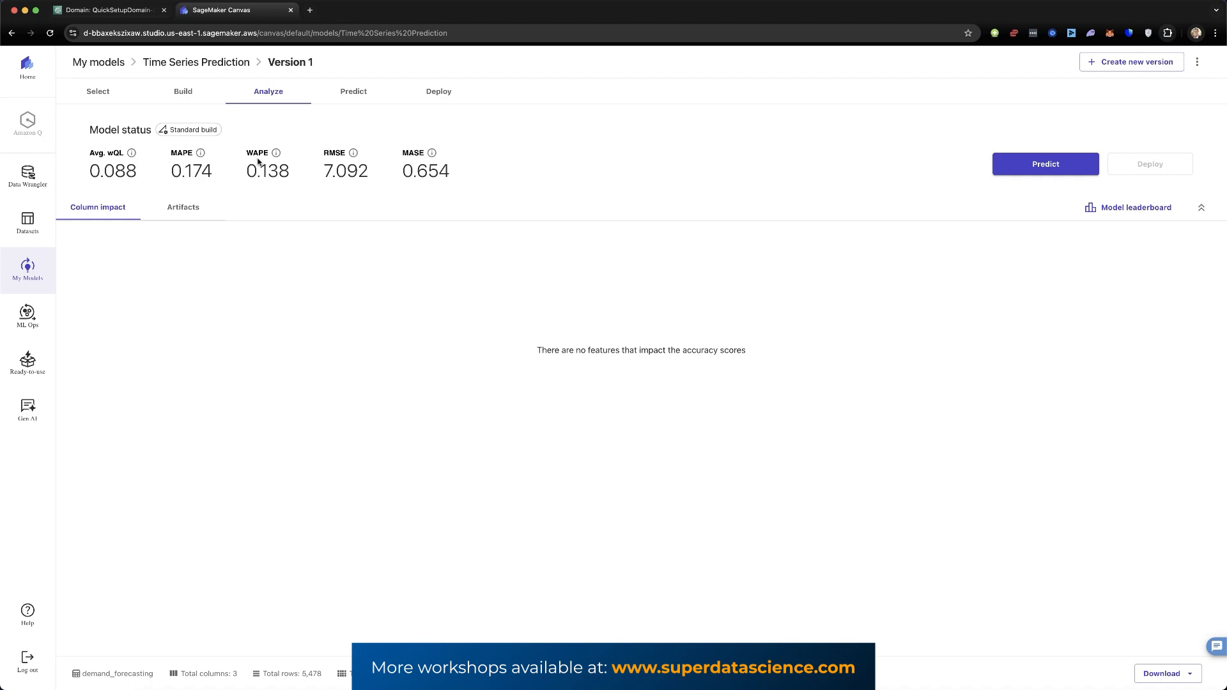
mouse_move(275, 156)
mouse_move(431, 156)
mouse_move(132, 154)
Generate a single prediction of demand for item 1.
left_click(352, 95)
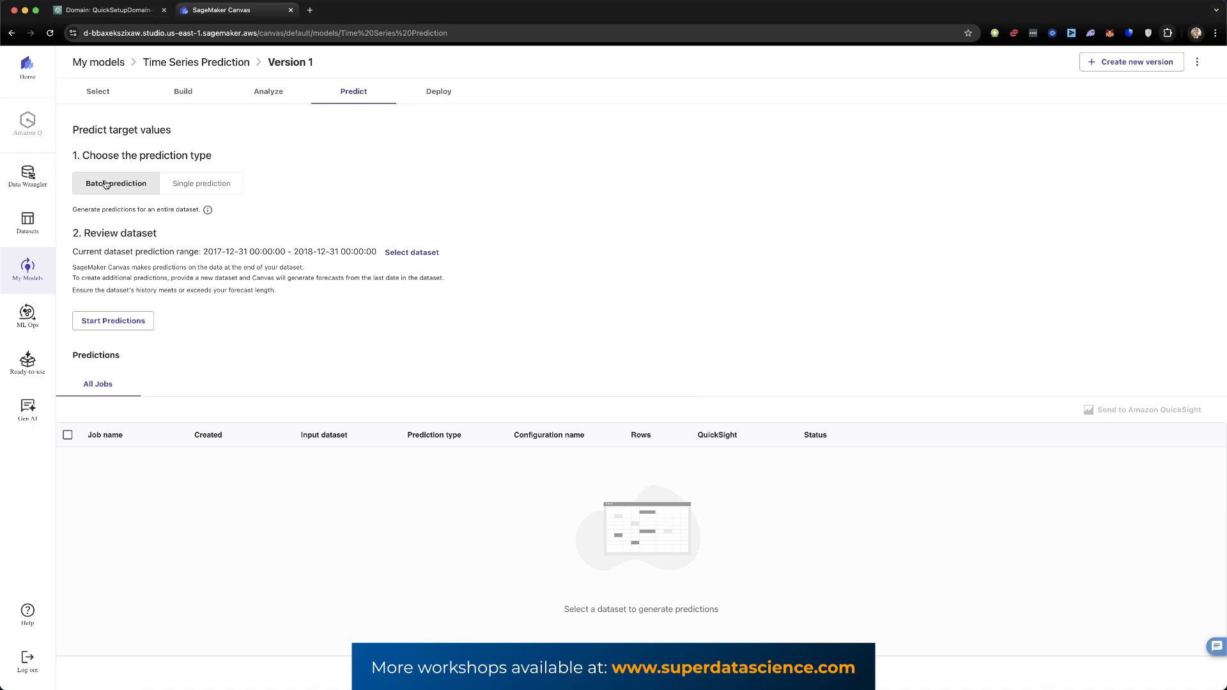
left_click(223, 184)
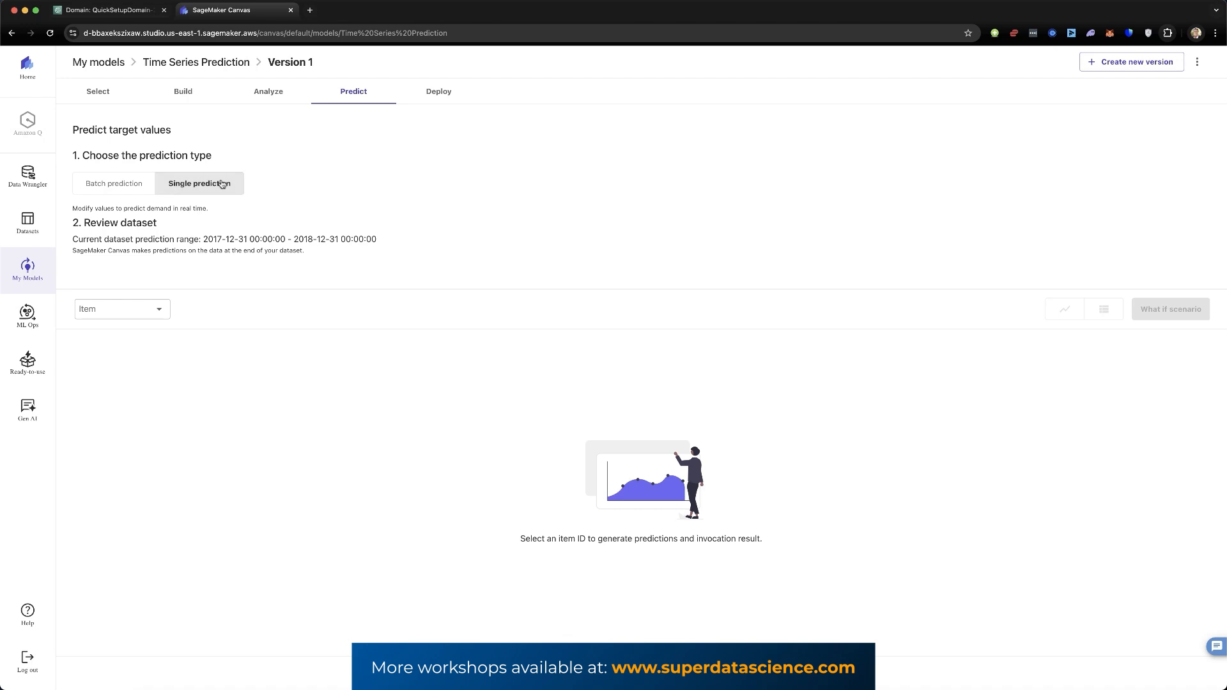
left_click(161, 312)
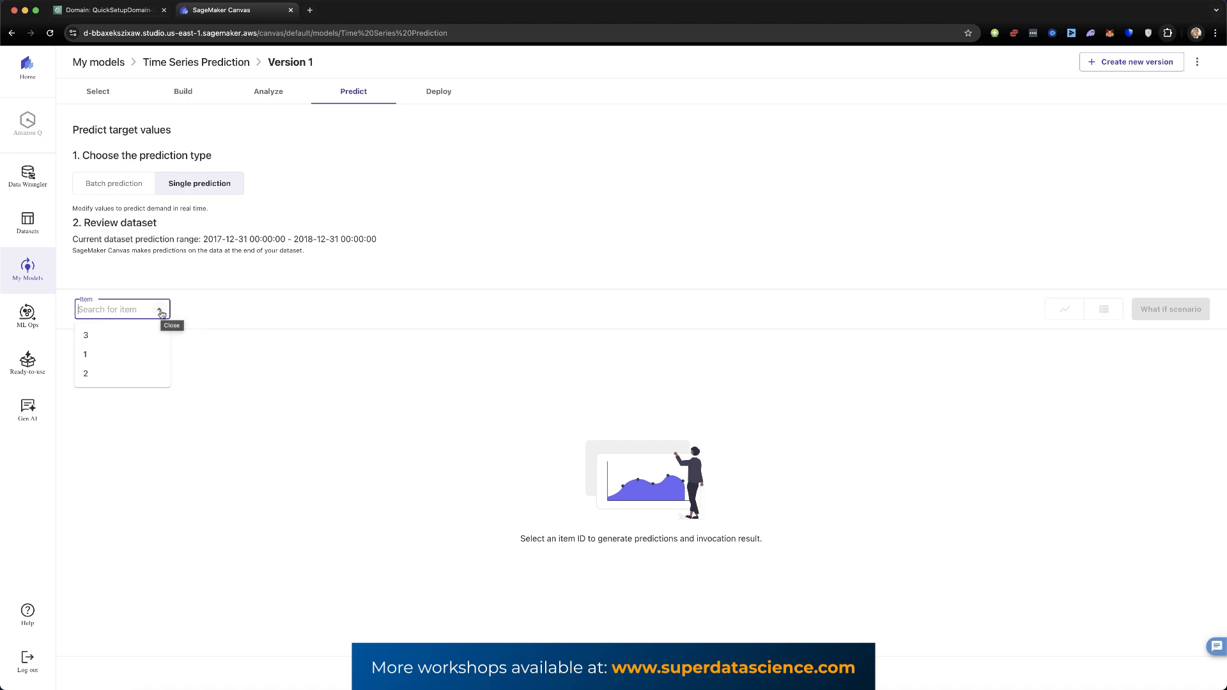
left_click(103, 357)
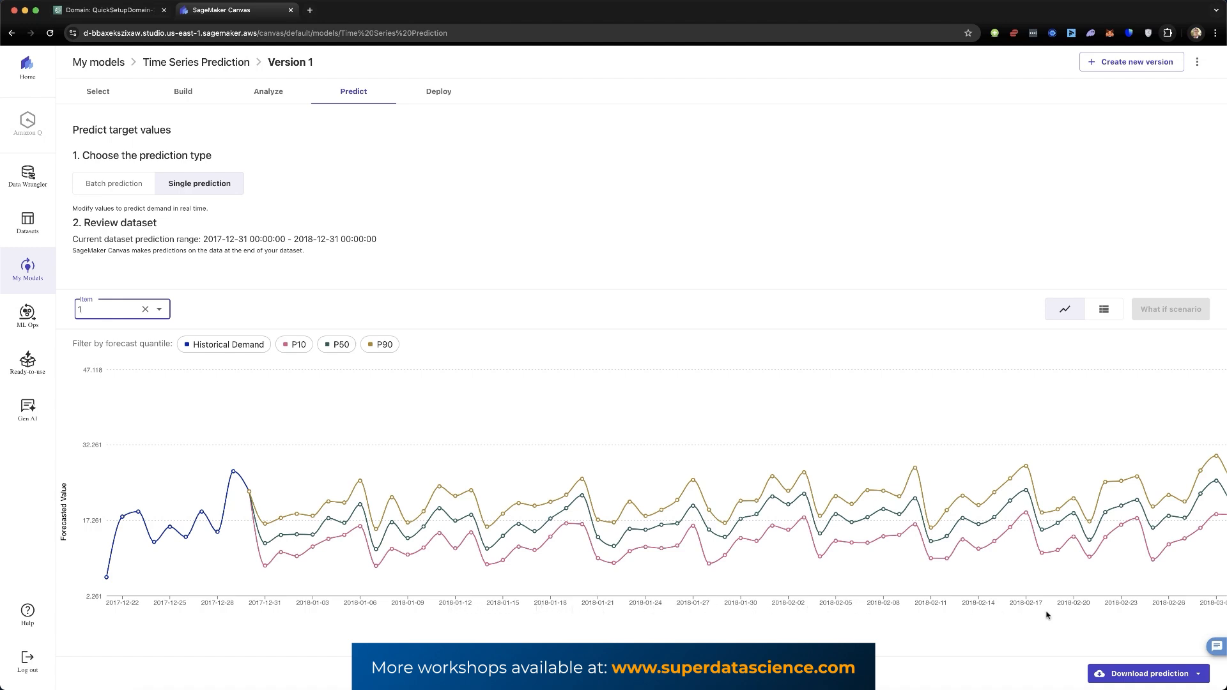
Examine item 1's P10, P50 and P90 forecast curves across the full prediction range and check the prediction download formats.
scroll(1054, 613, "right", 5)
scroll(1060, 612, "right", 5)
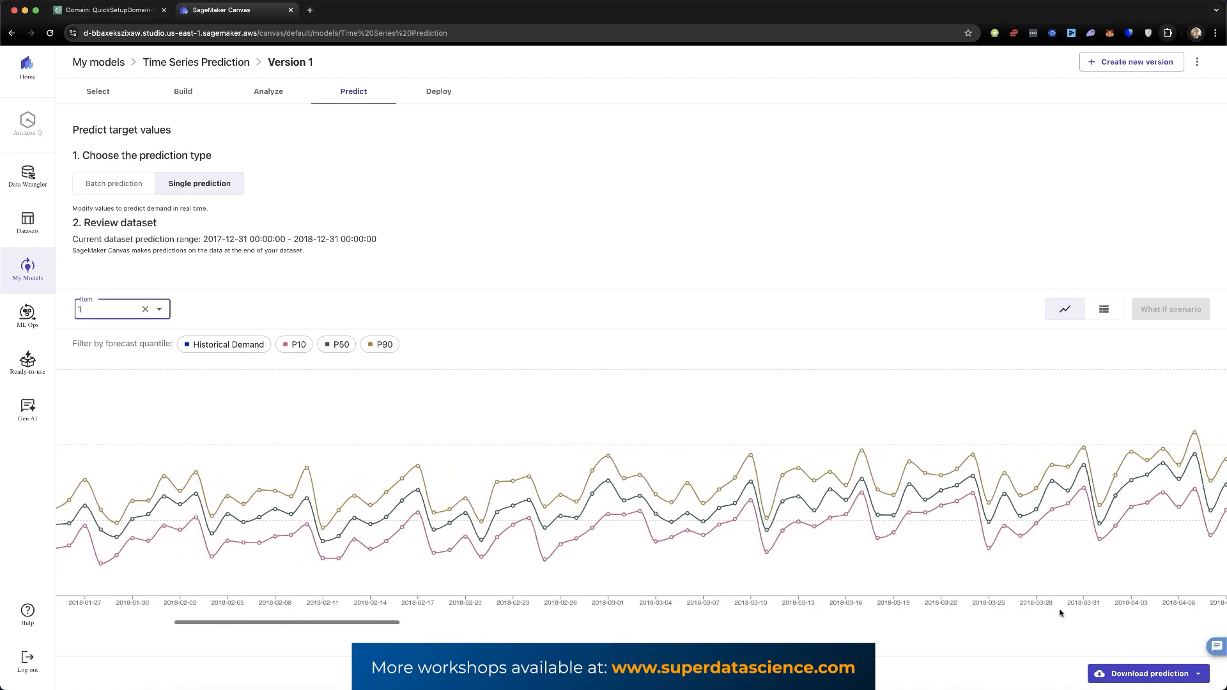
scroll(1059, 612, "right", 10)
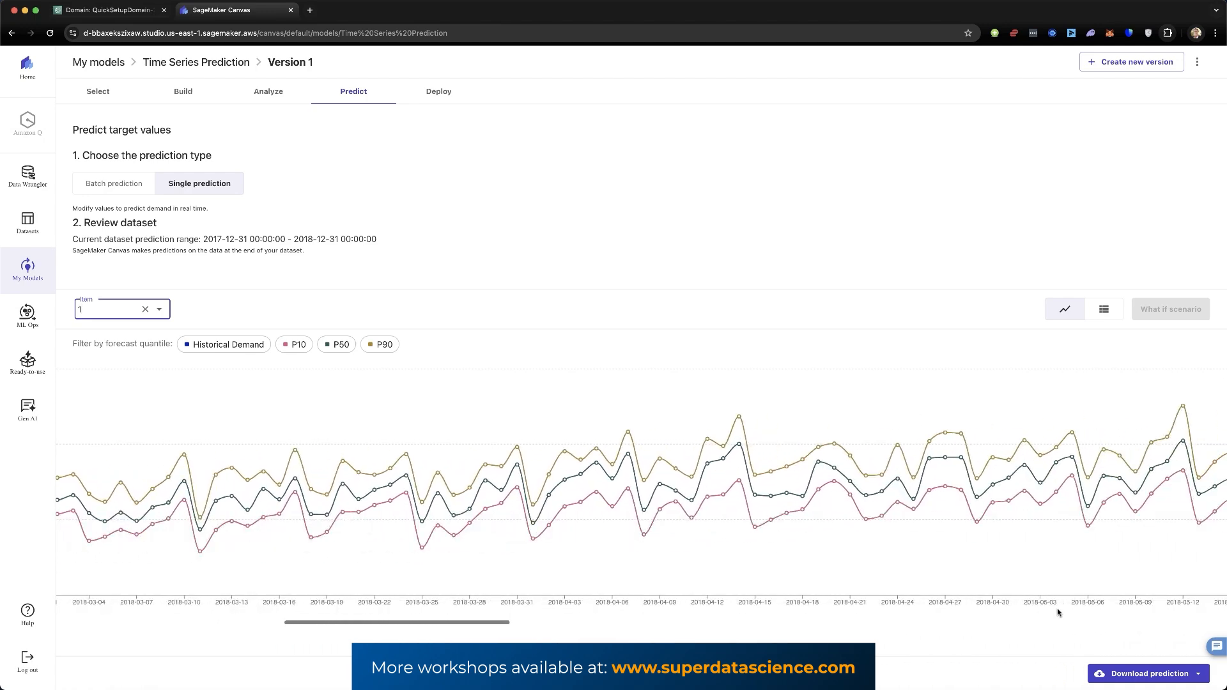
scroll(1058, 612, "right", 5)
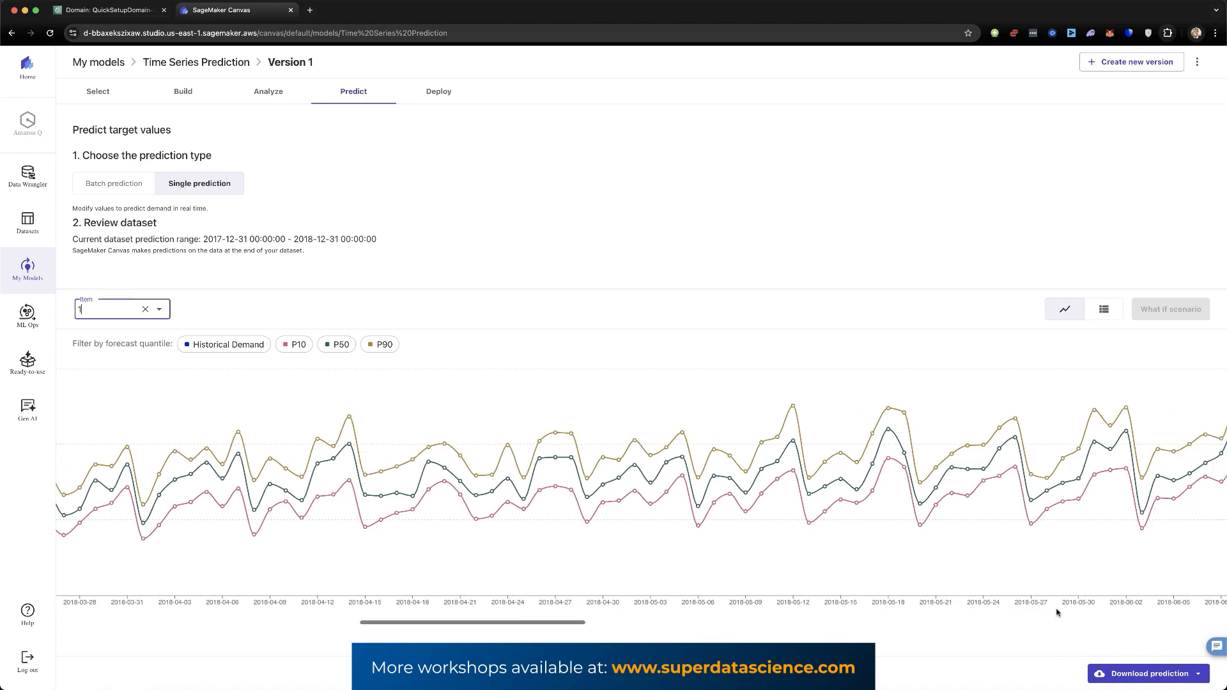
scroll(1057, 612, "right", 5)
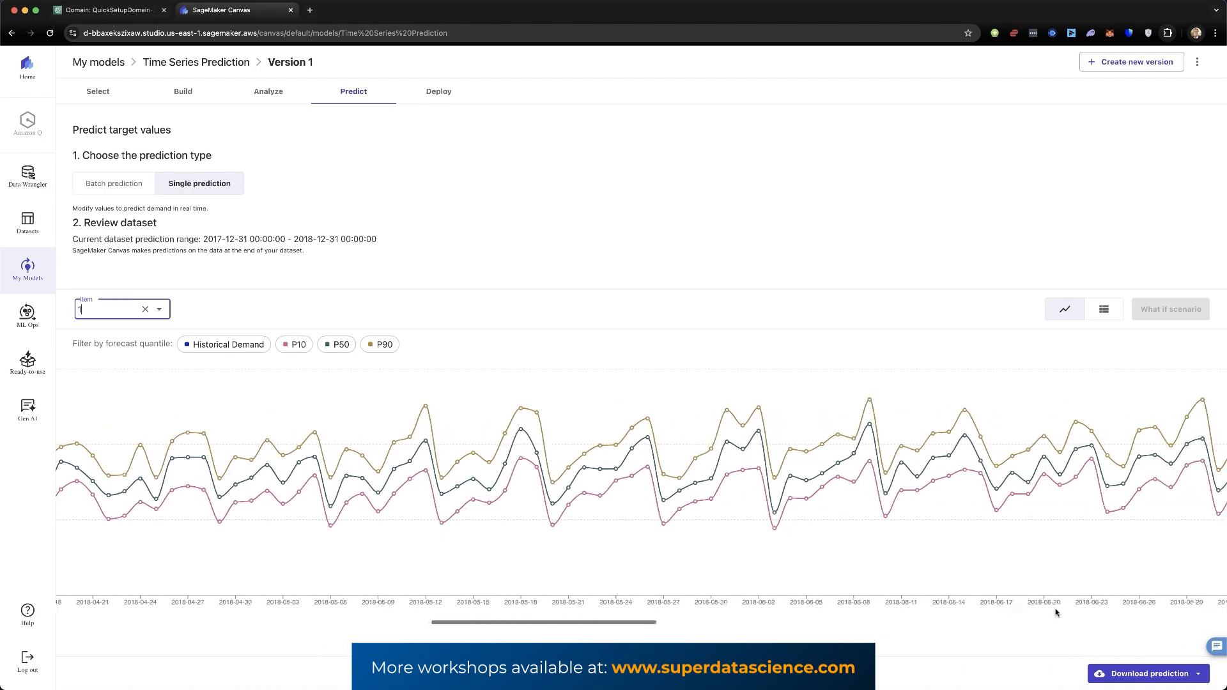
scroll(1055, 613, "right", 5)
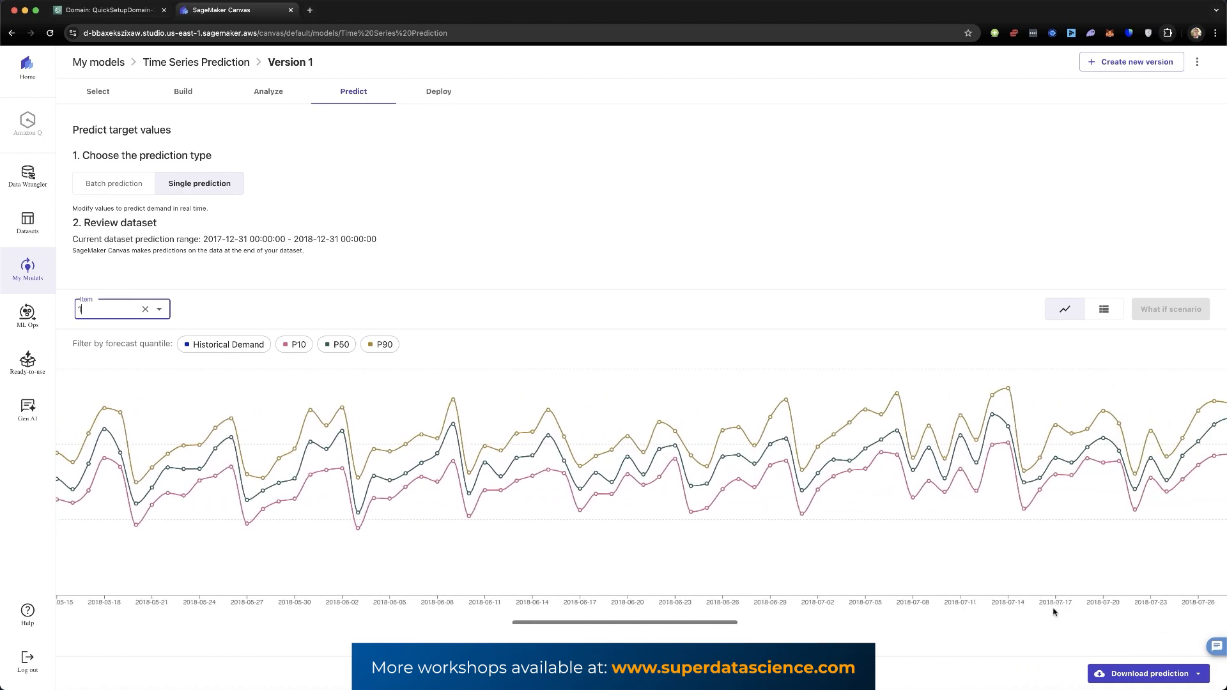
scroll(1055, 612, "right", 5)
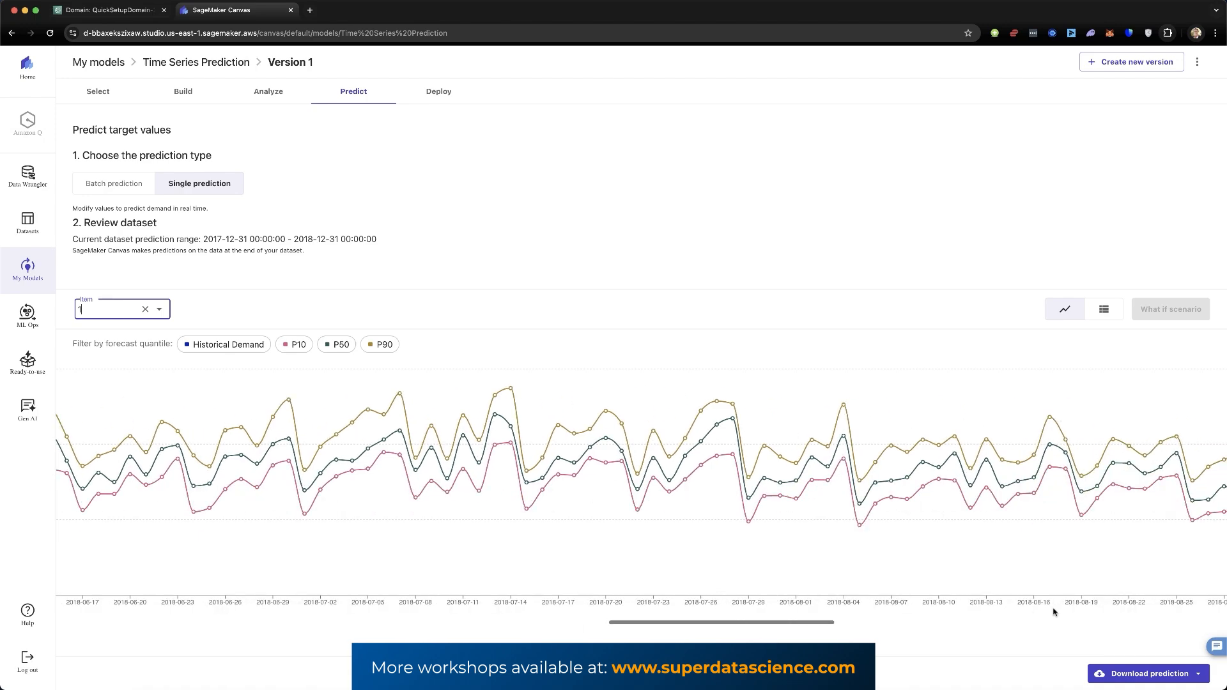
scroll(1055, 612, "right", 5)
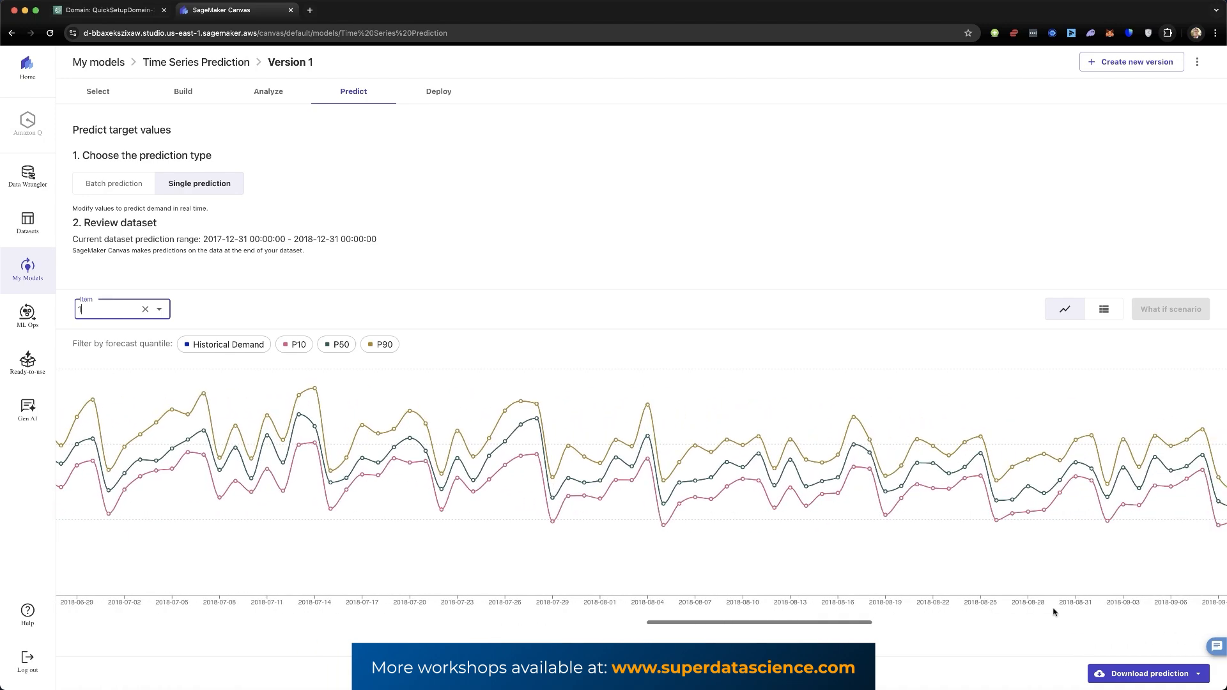
scroll(1055, 612, "right", 7)
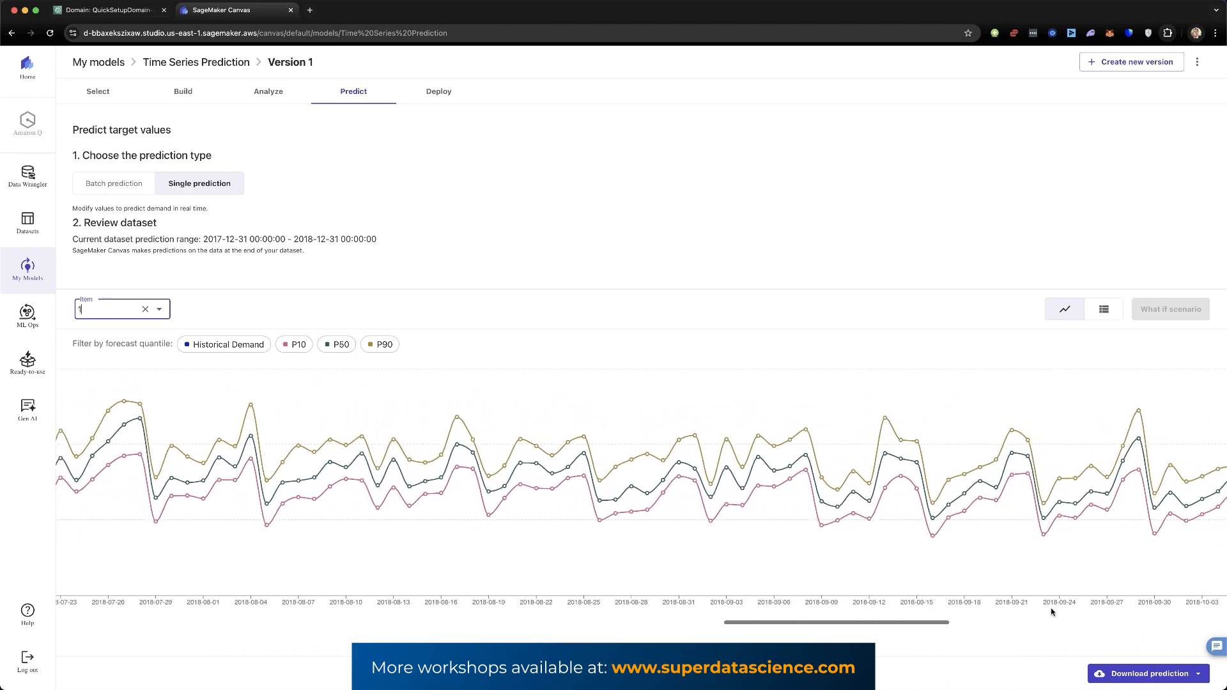
scroll(1051, 612, "right", 4)
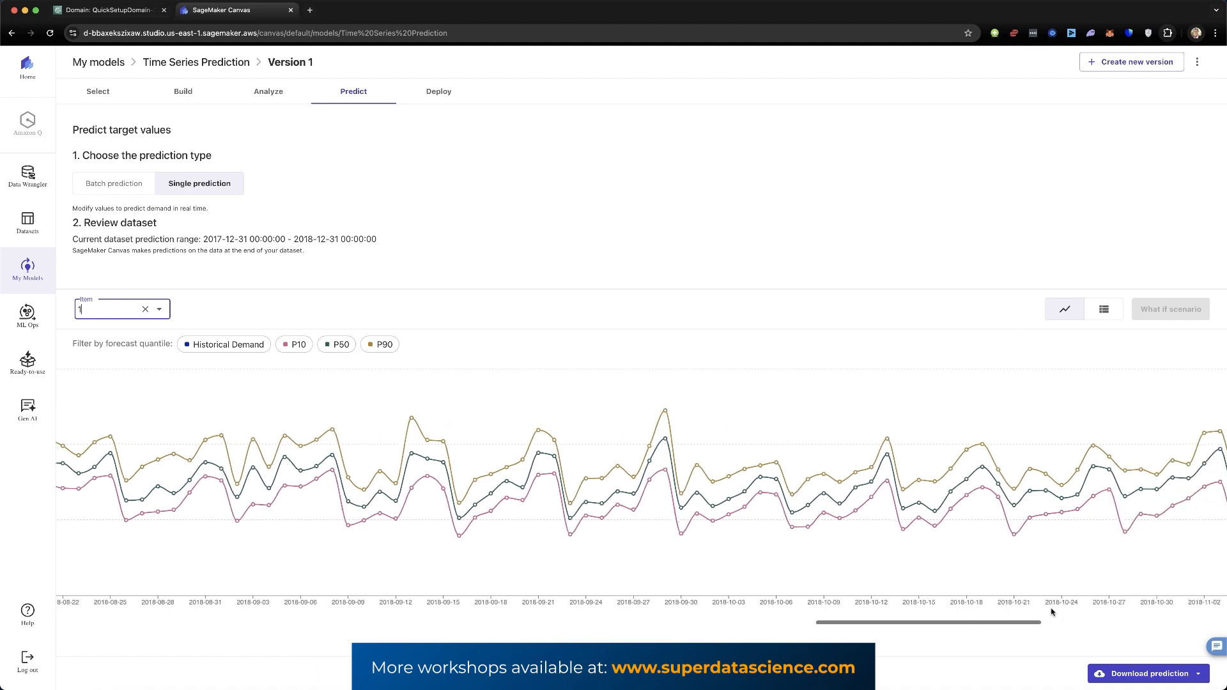
scroll(1052, 612, "right", 7)
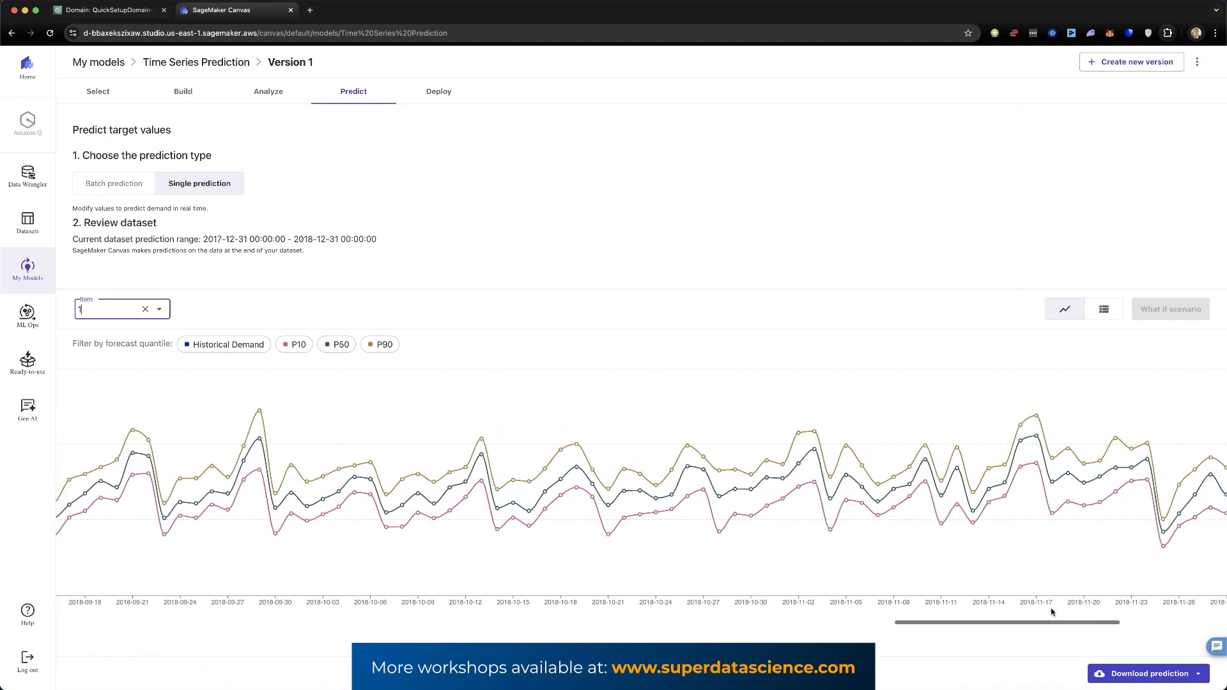
scroll(1052, 612, "right", 6)
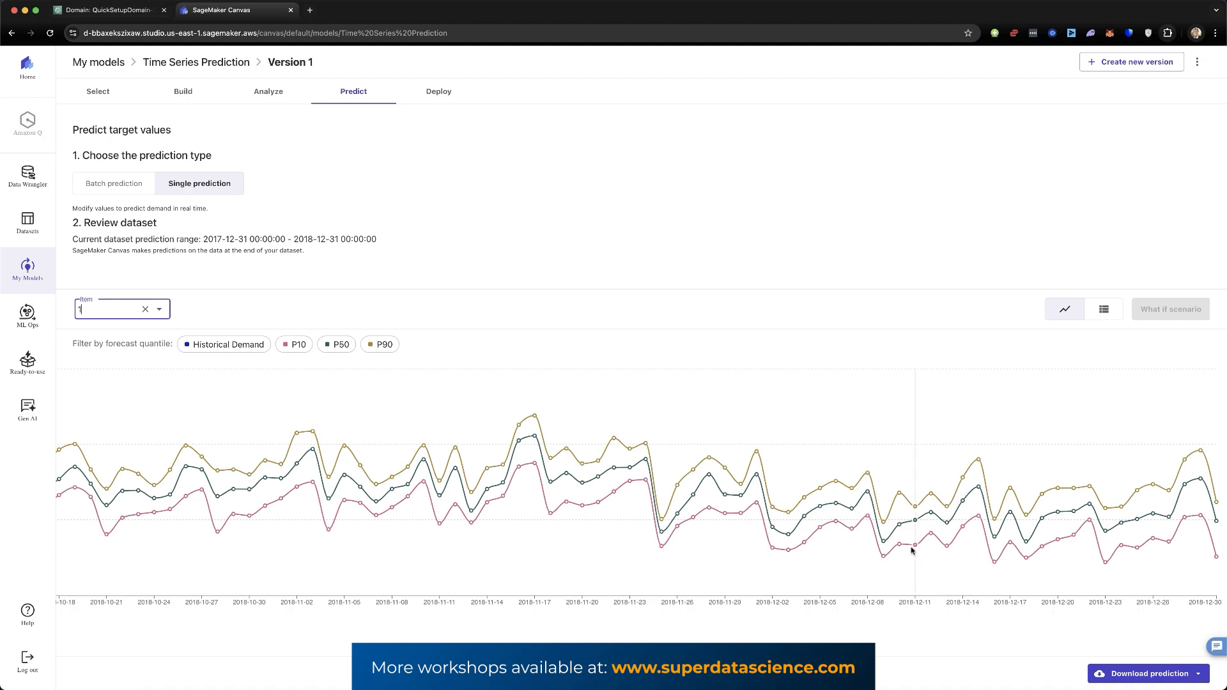
mouse_move(915, 523)
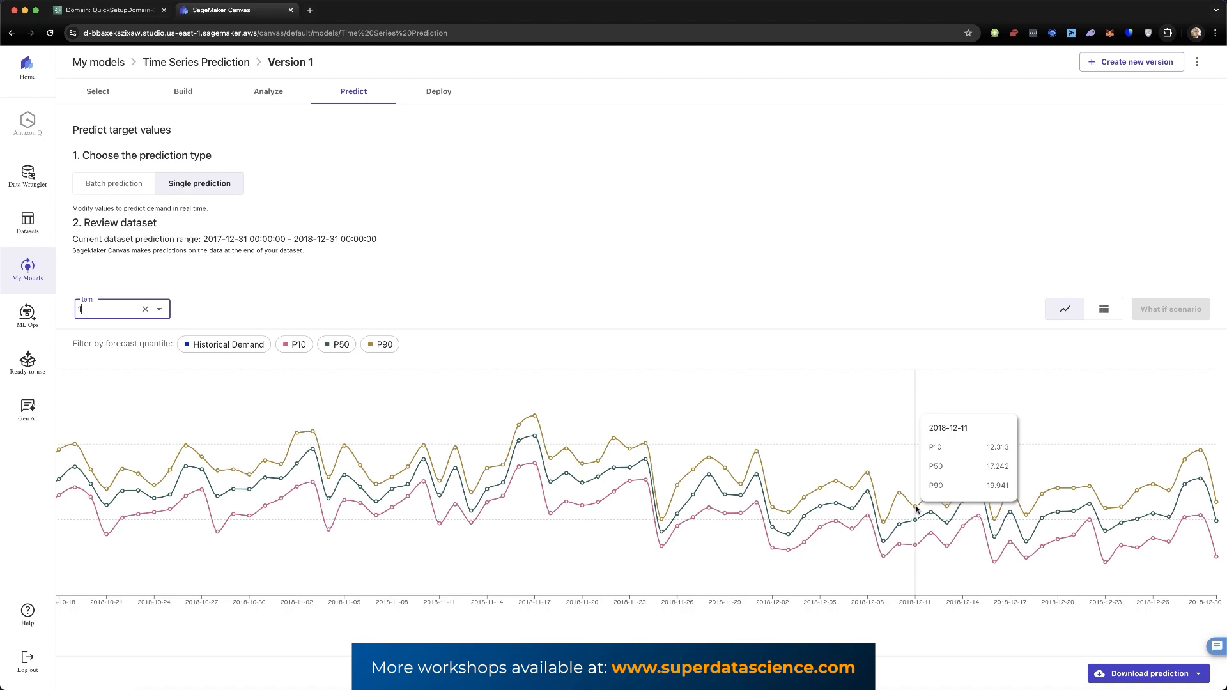
scroll(916, 509, "left", 15)
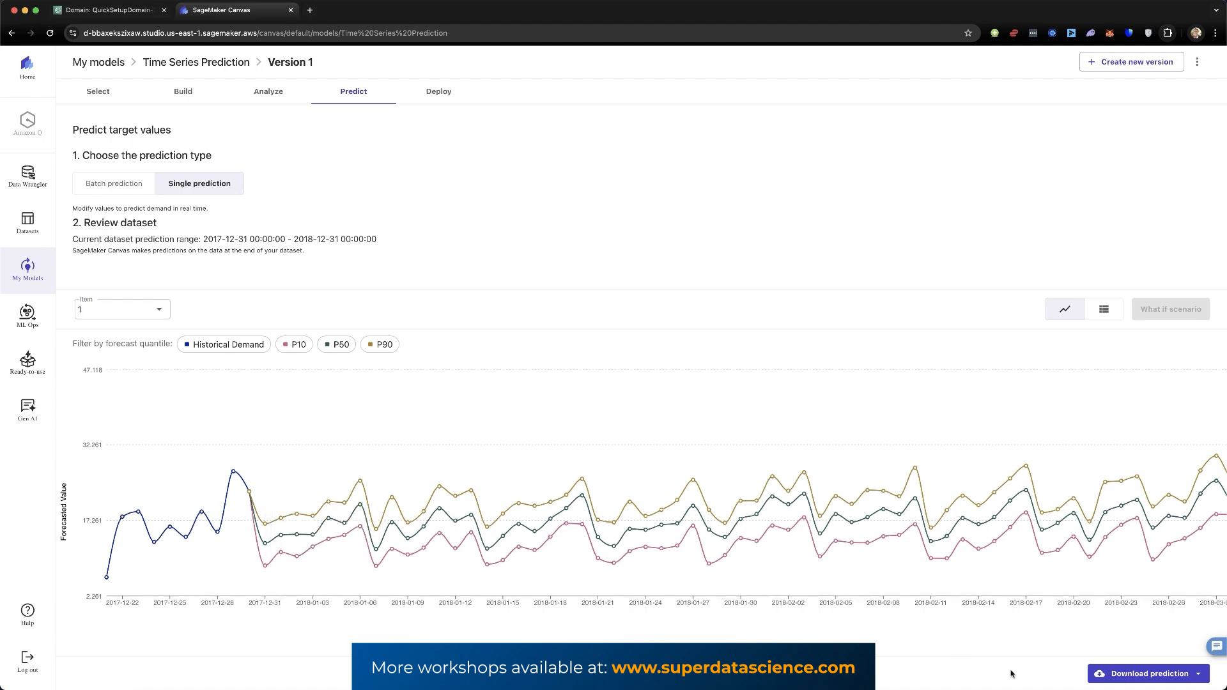
left_click(1138, 675)
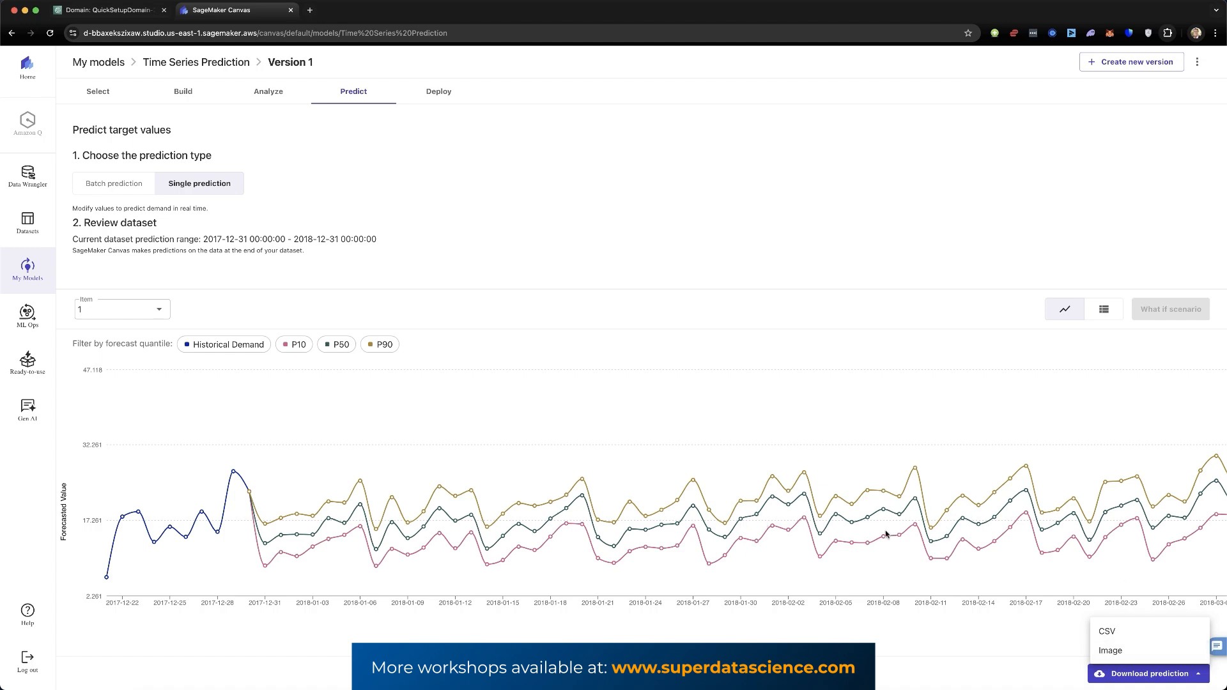
left_click(160, 312)
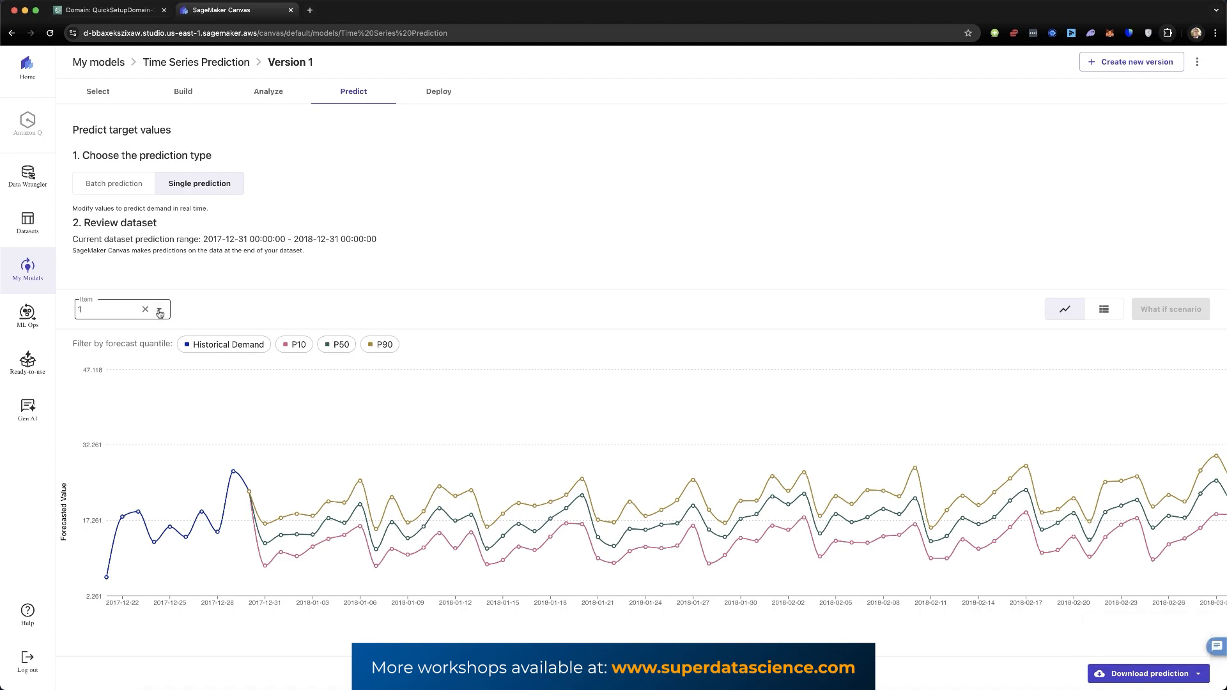
Generate a single prediction of demand for item 3.
left_click(159, 310)
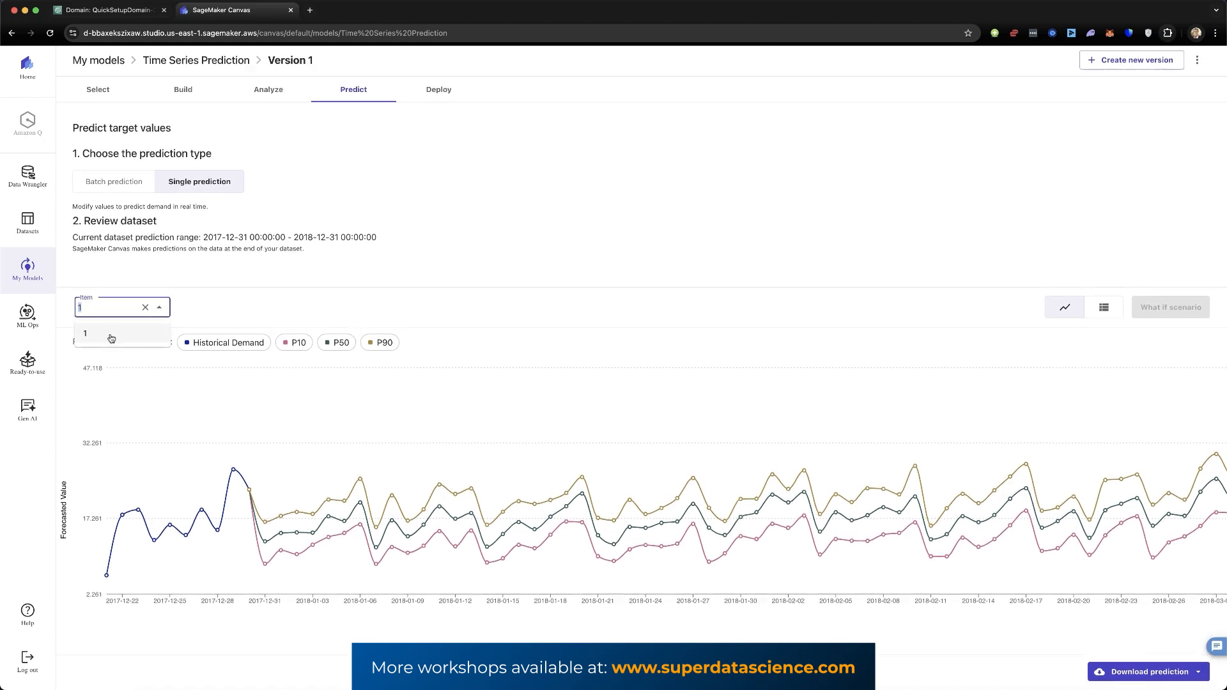
key("BackSpace")
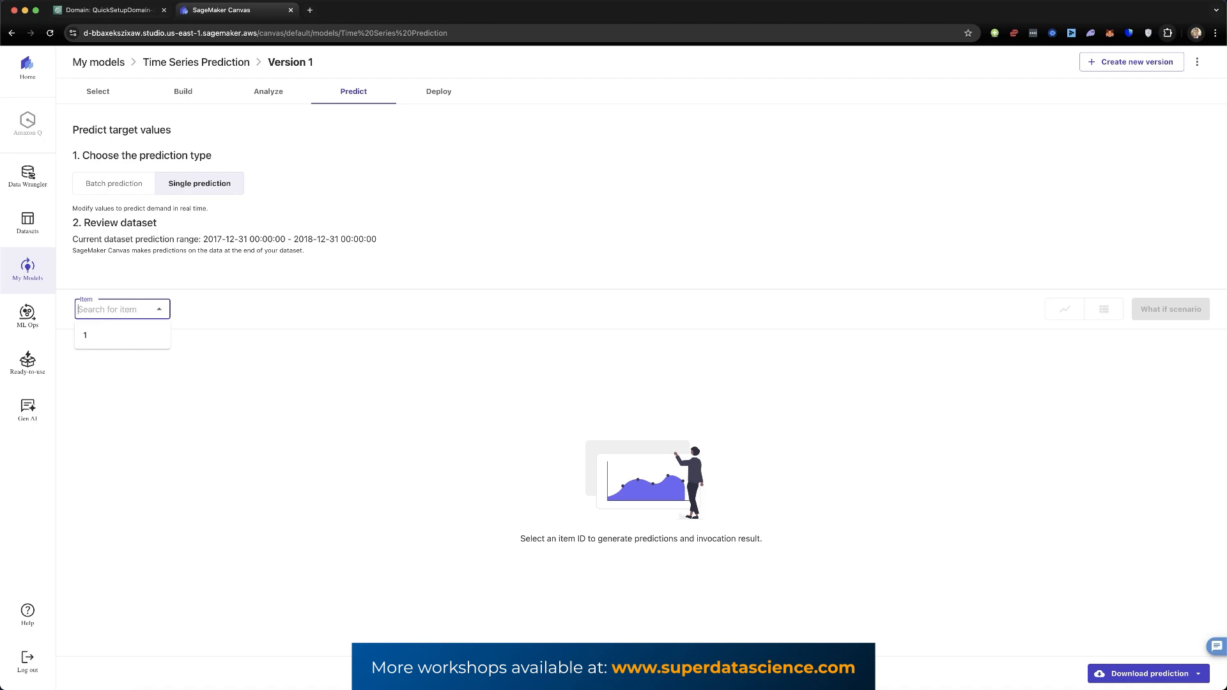
type("3")
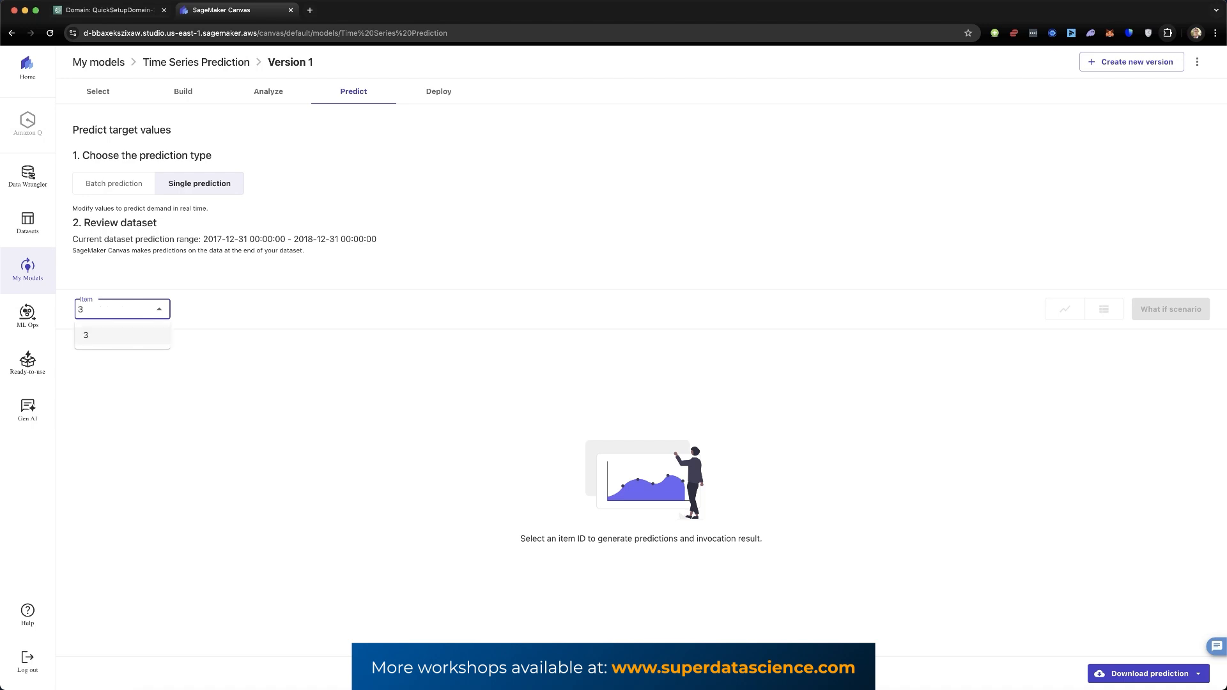
left_click(141, 337)
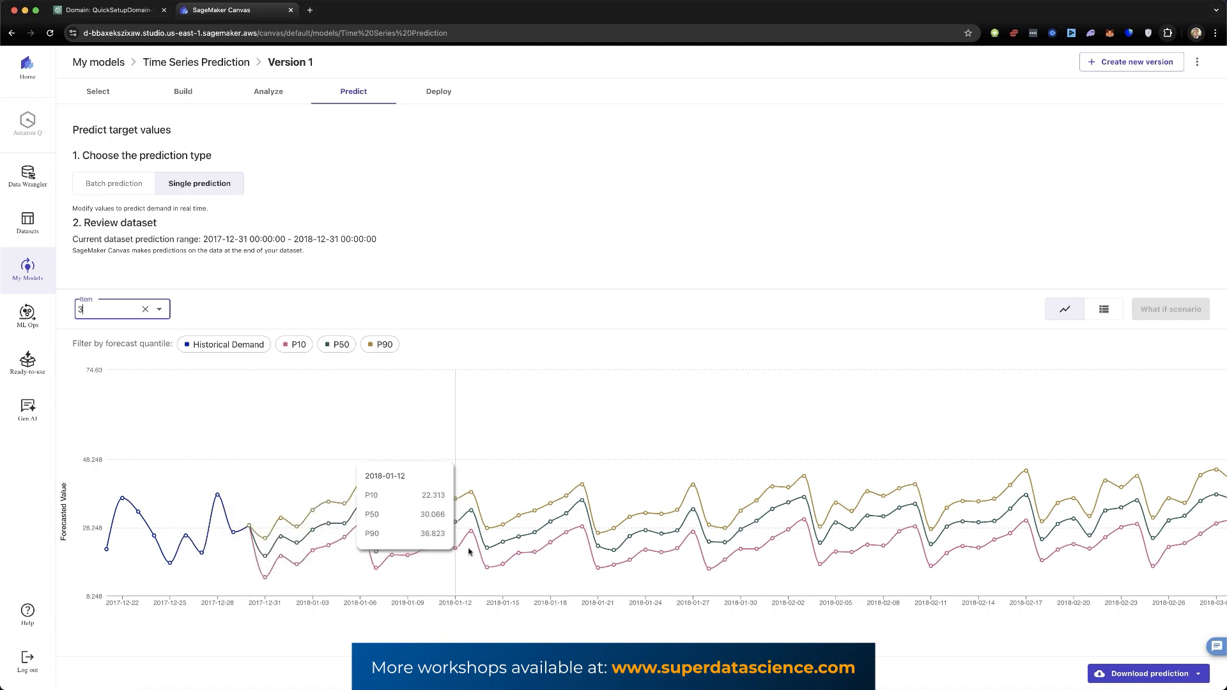
Examine item 3's historical demand and its P10, P50 and P90 forecast curves across the full prediction range.
scroll(581, 554, "right", 5)
scroll(581, 553, "right", 10)
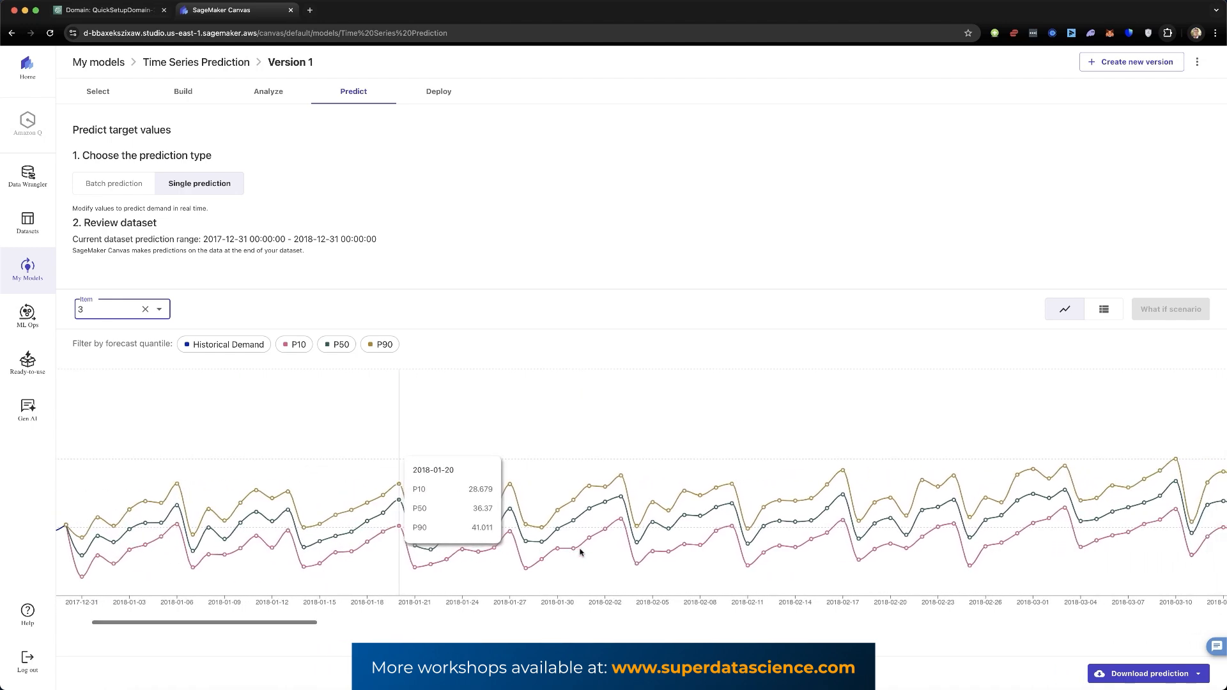
scroll(581, 553, "right", 15)
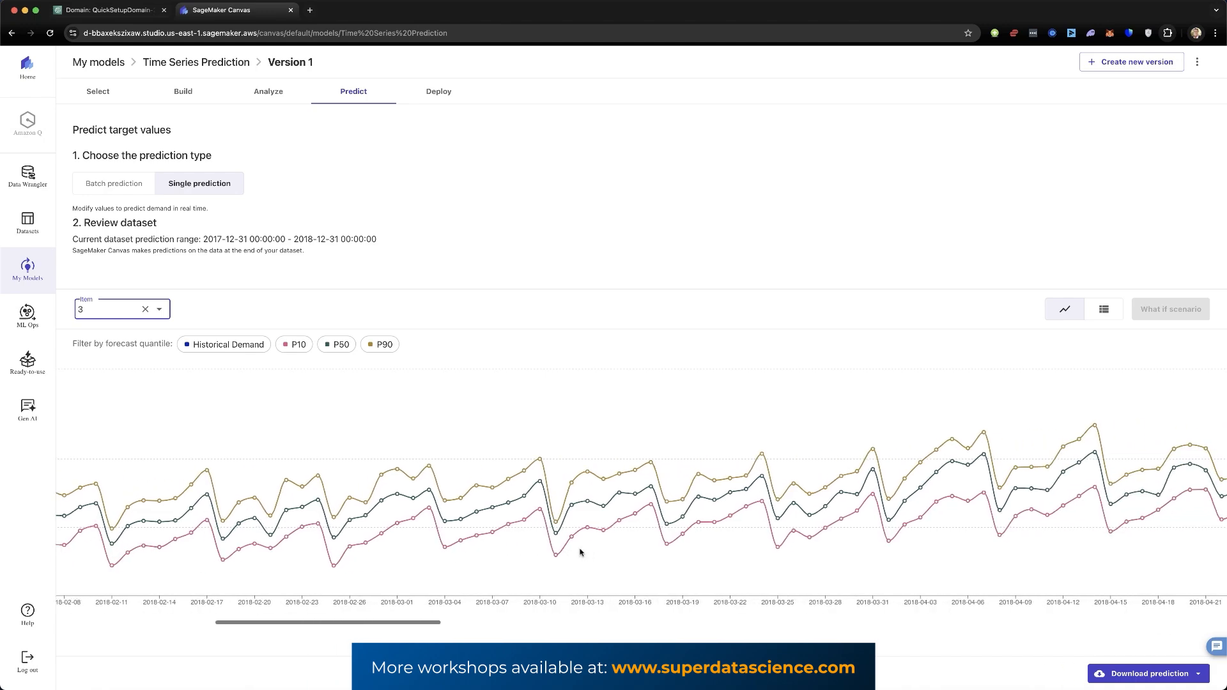
scroll(581, 553, "right", 20)
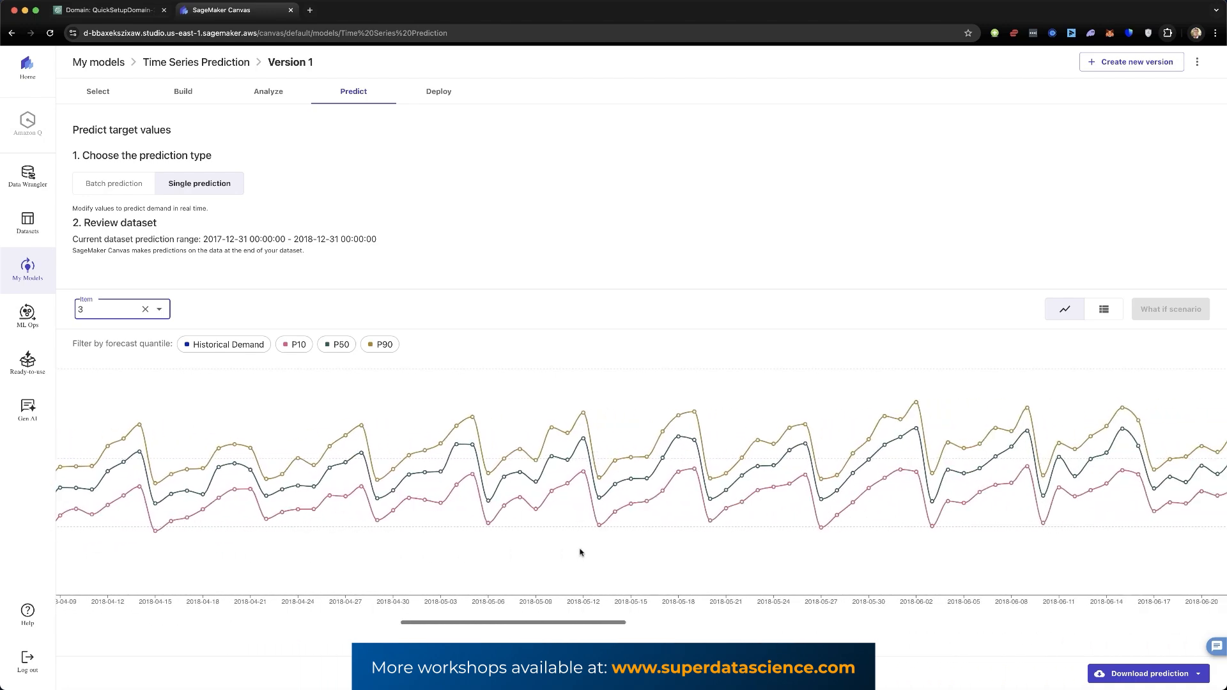
scroll(581, 553, "right", 20)
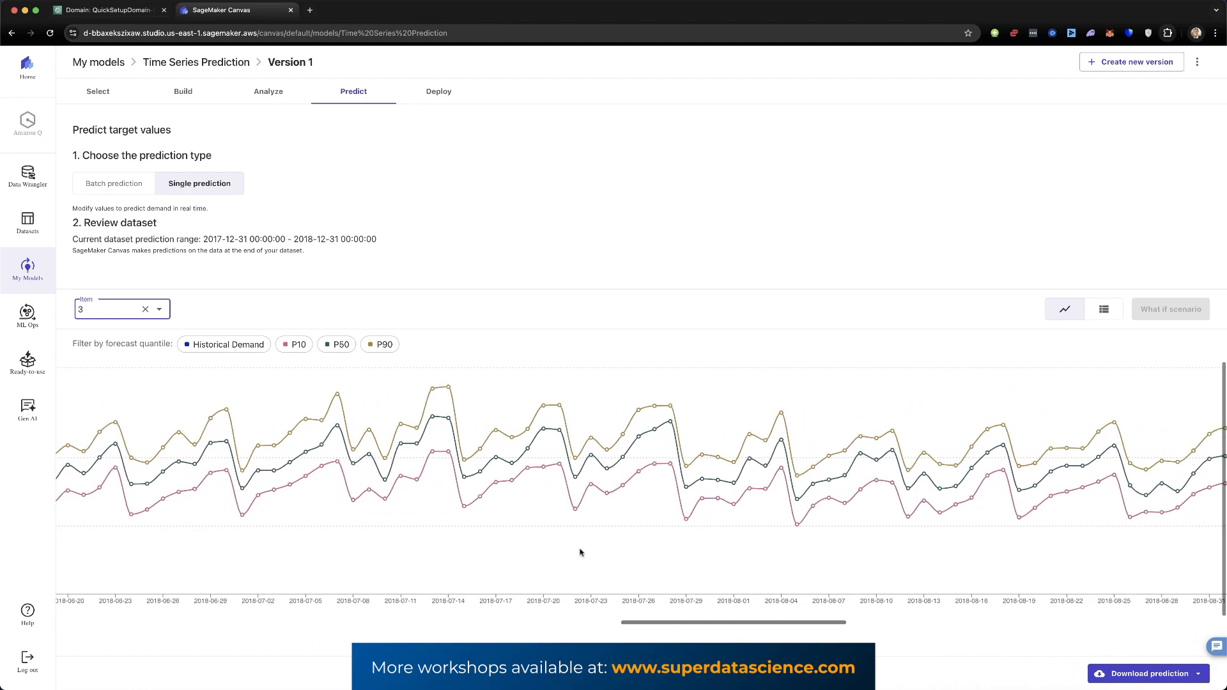
scroll(581, 554, "right", 20)
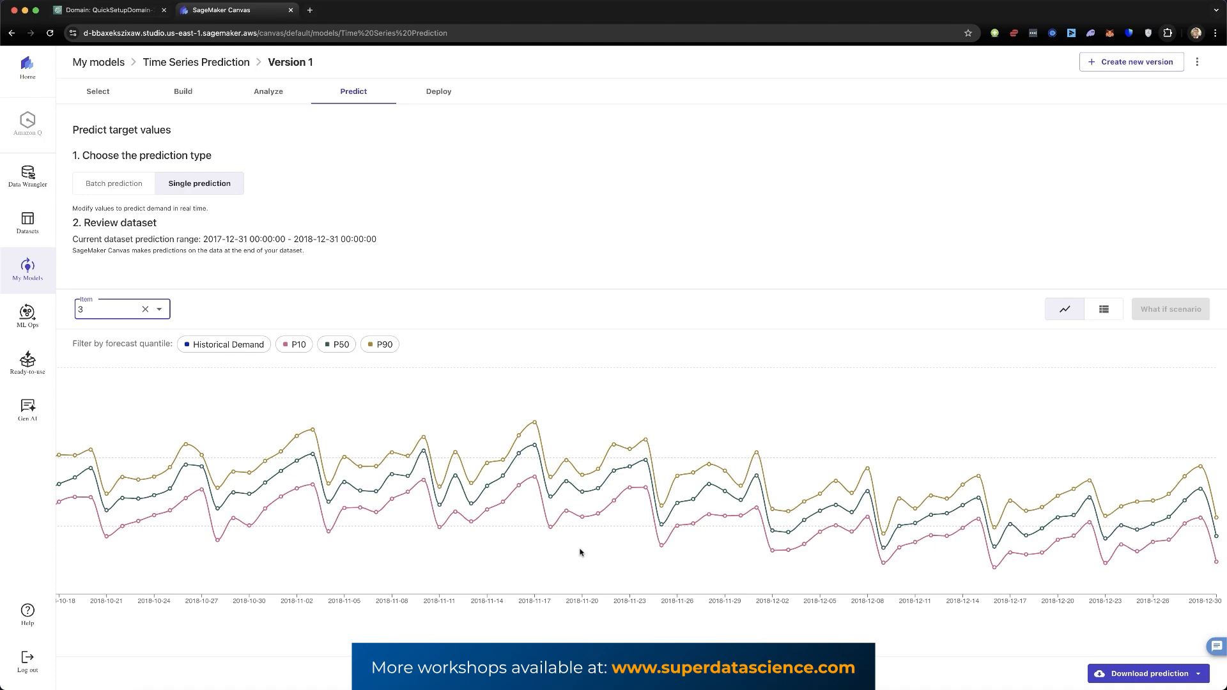
scroll(580, 551, "left", 15)
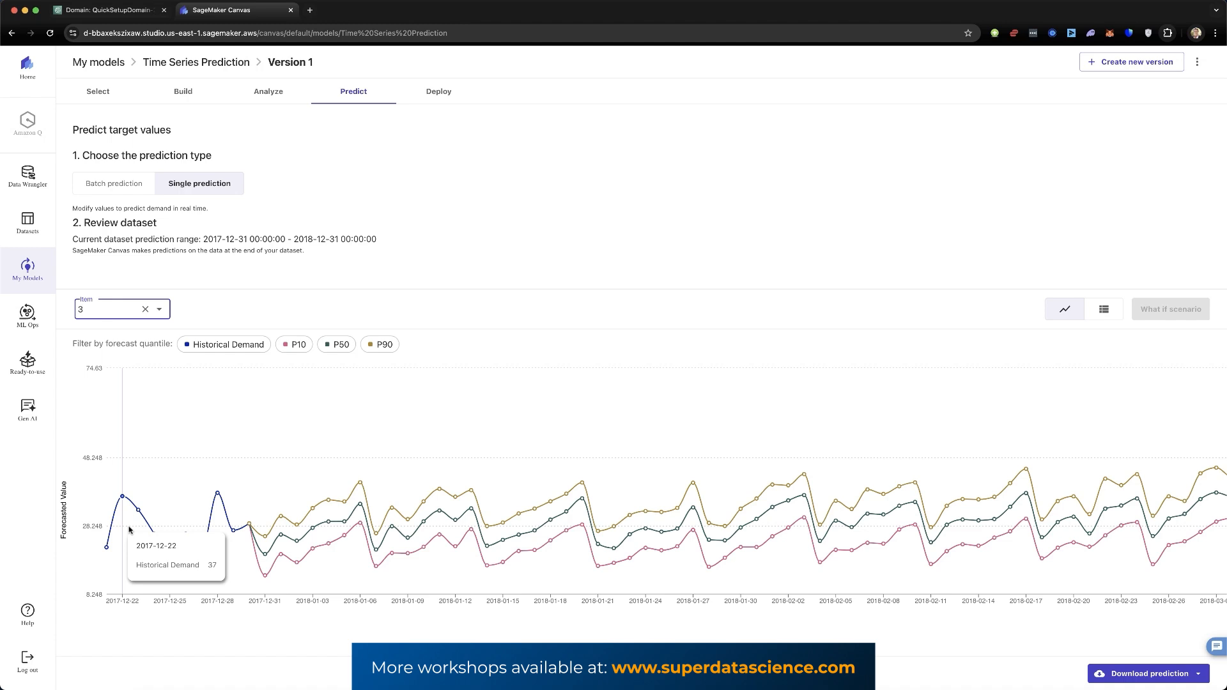
Generate a single prediction for item 2 and review its forecast curves through the end of December 2018.
key("BackSpace")
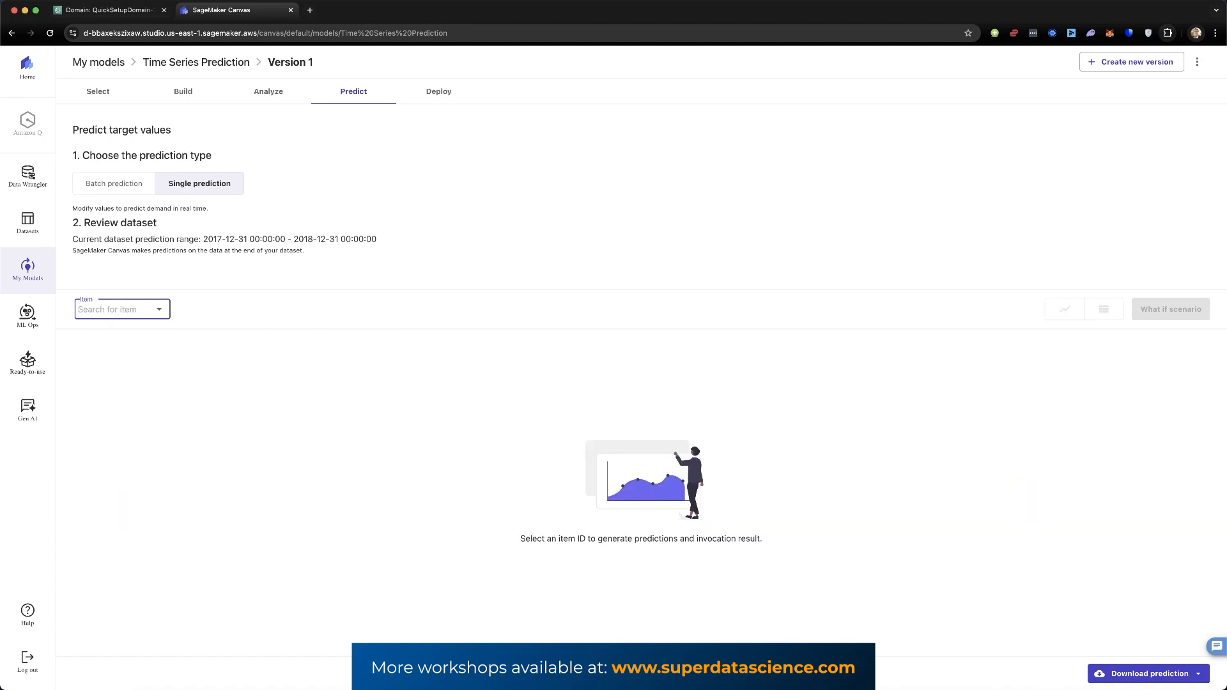
type("2")
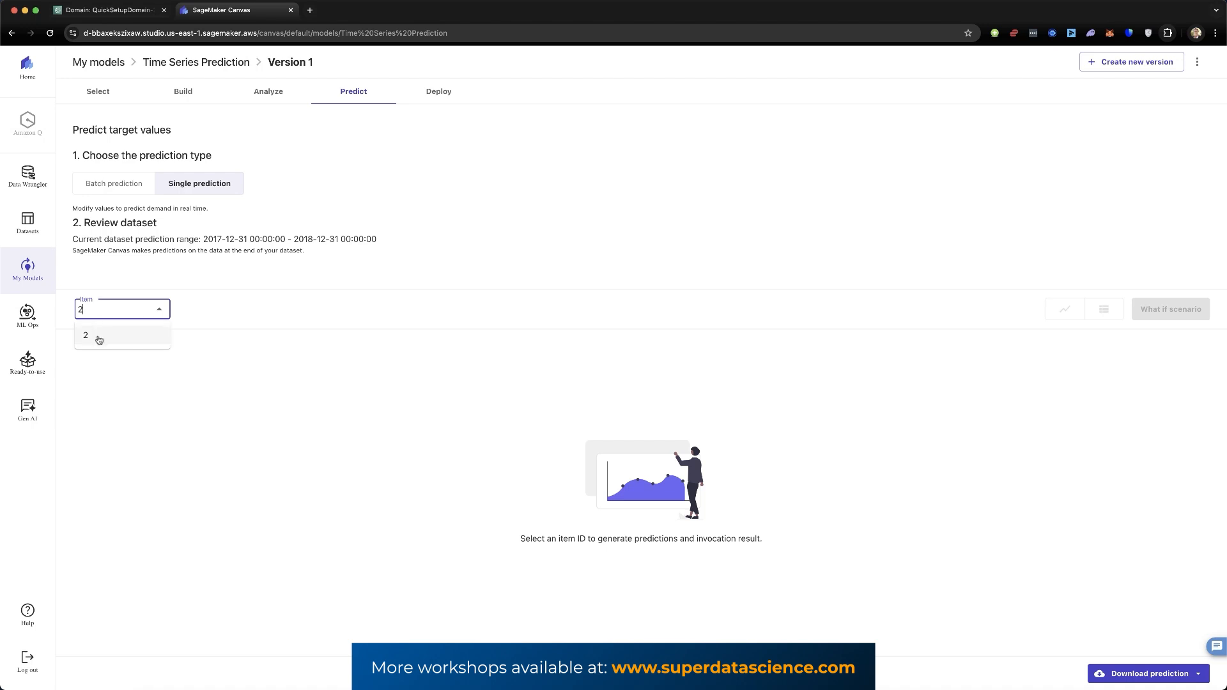
left_click(95, 338)
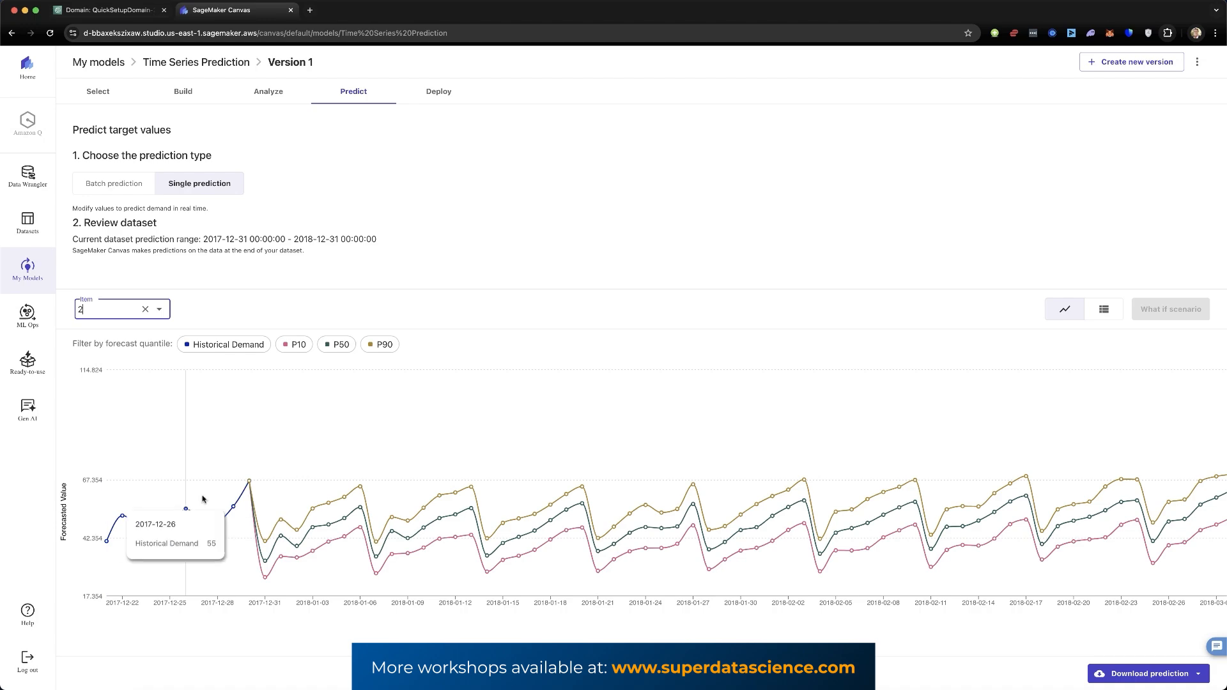
scroll(510, 540, "right", 15)
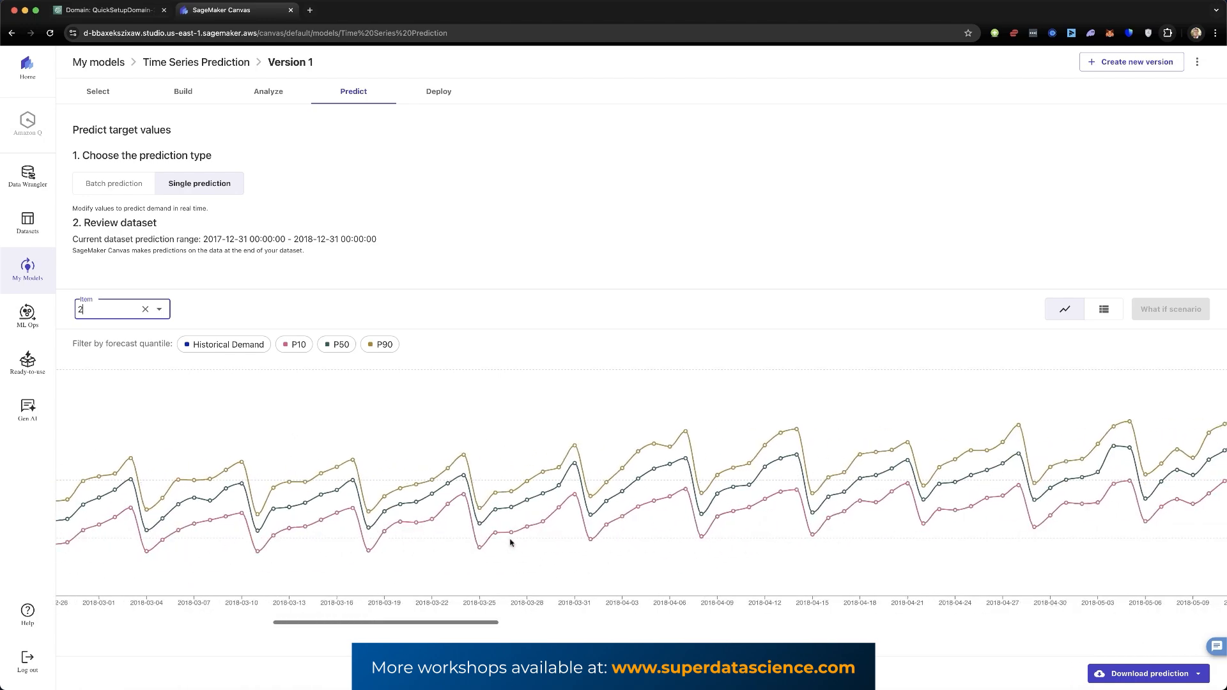
scroll(511, 542, "right", 20)
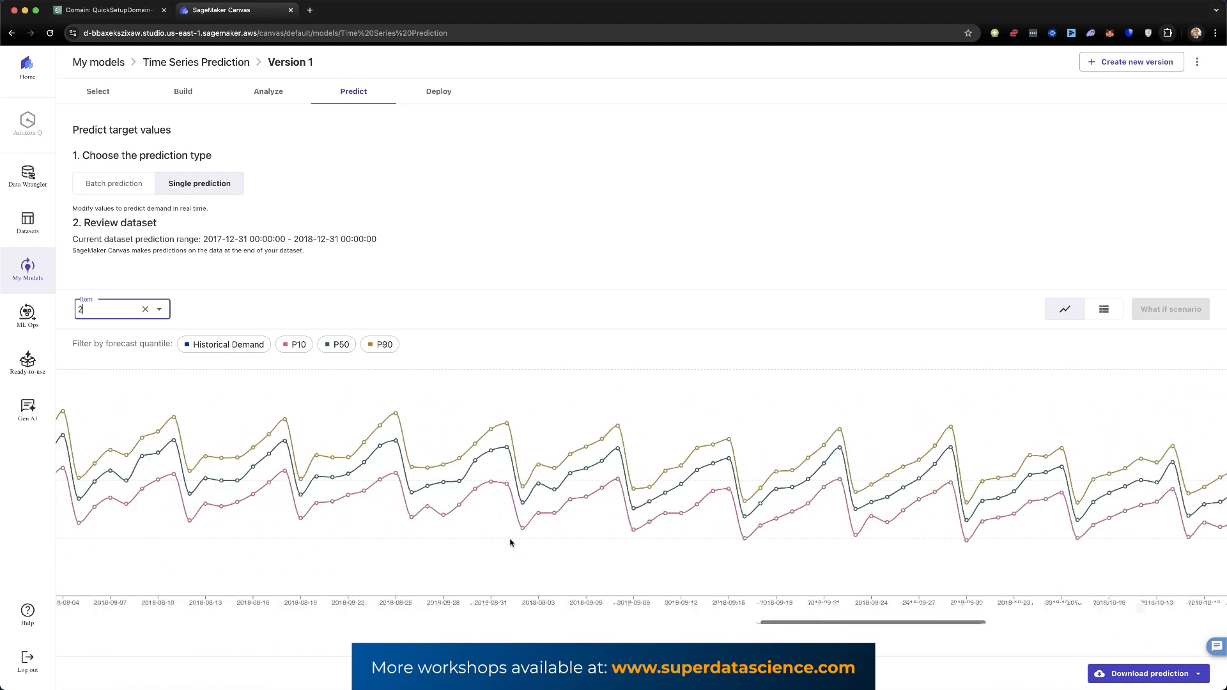
scroll(510, 542, "right", 5)
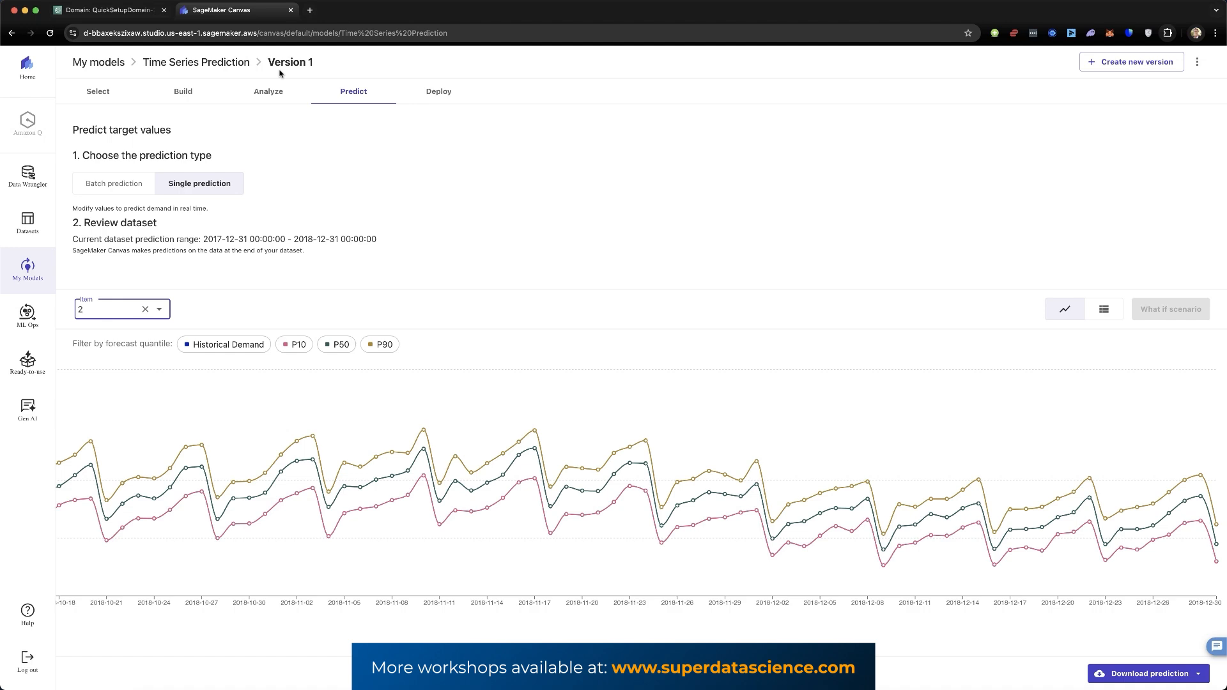
Check the model version's deployments, then delete the Time Series Prediction model from My models.
left_click(444, 93)
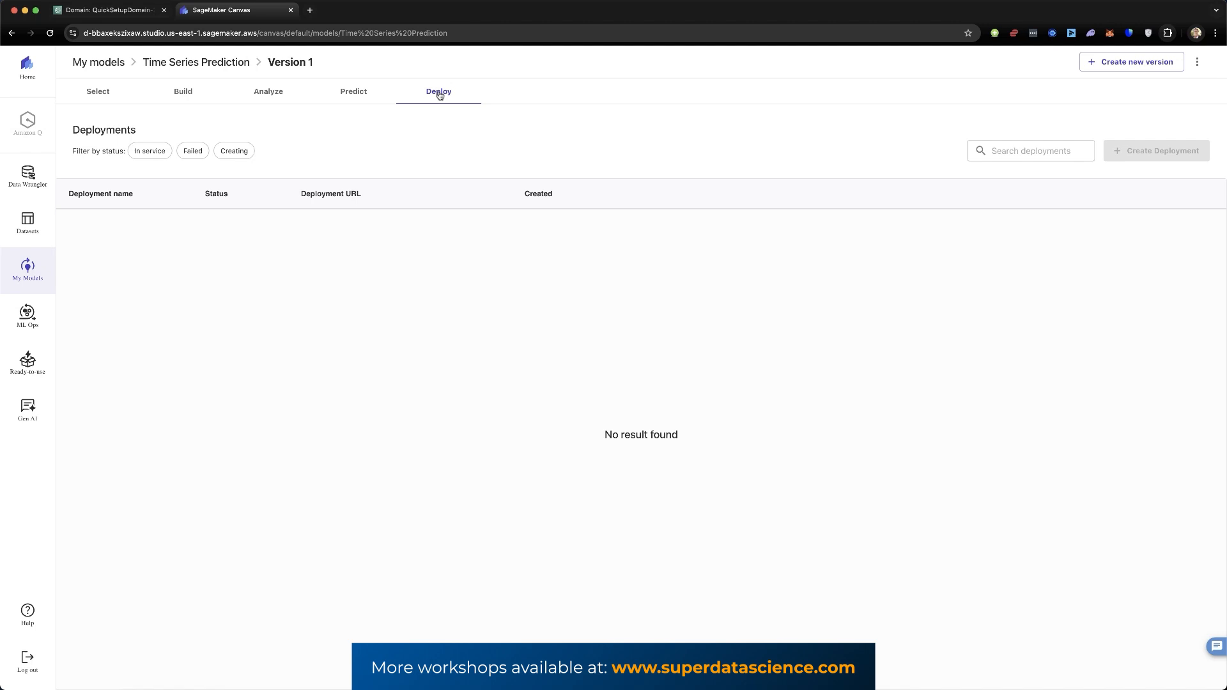
left_click(24, 273)
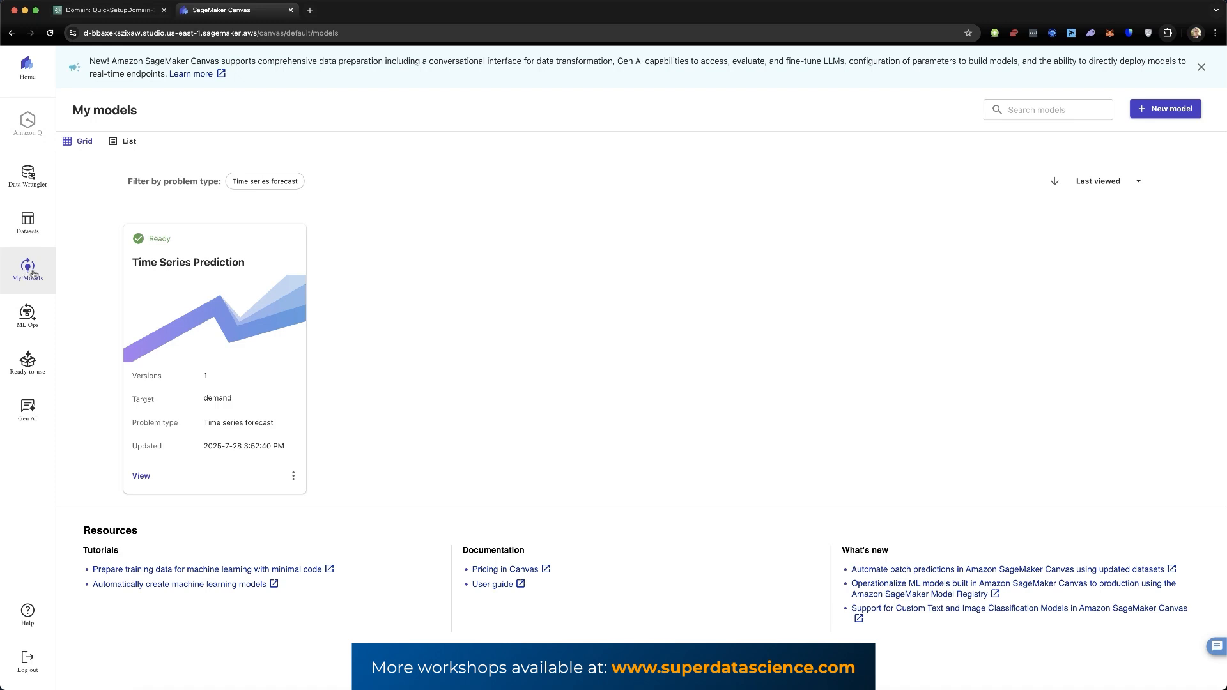
left_click(295, 474)
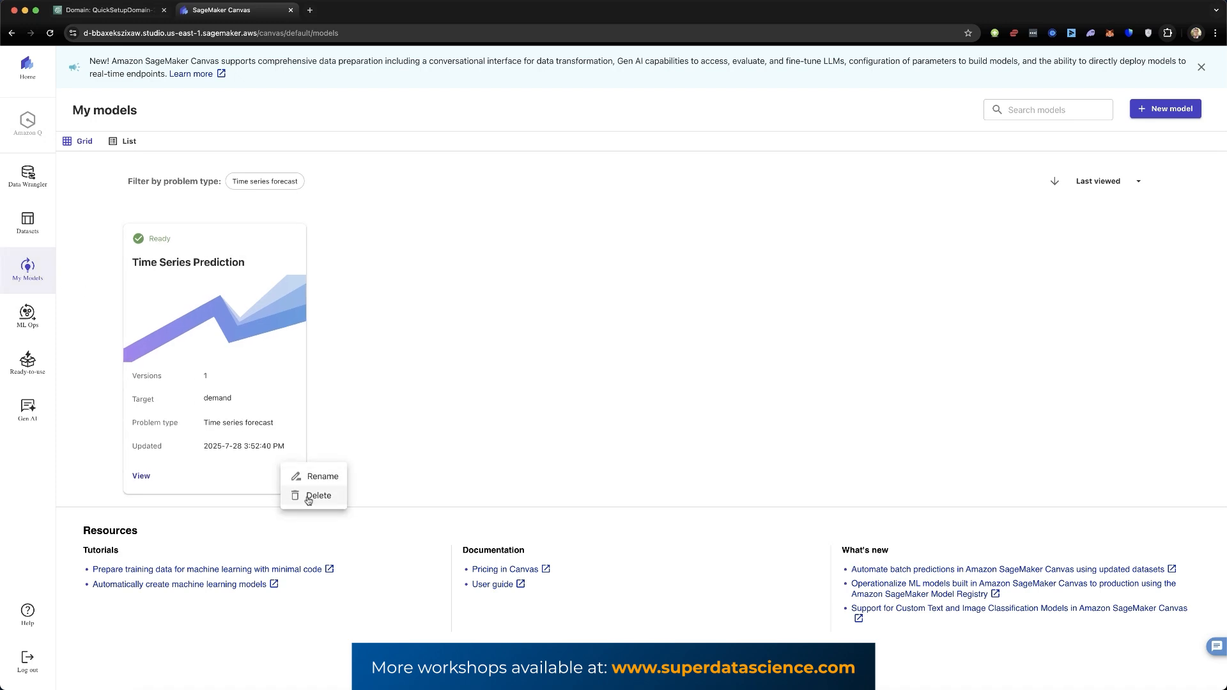
left_click(308, 497)
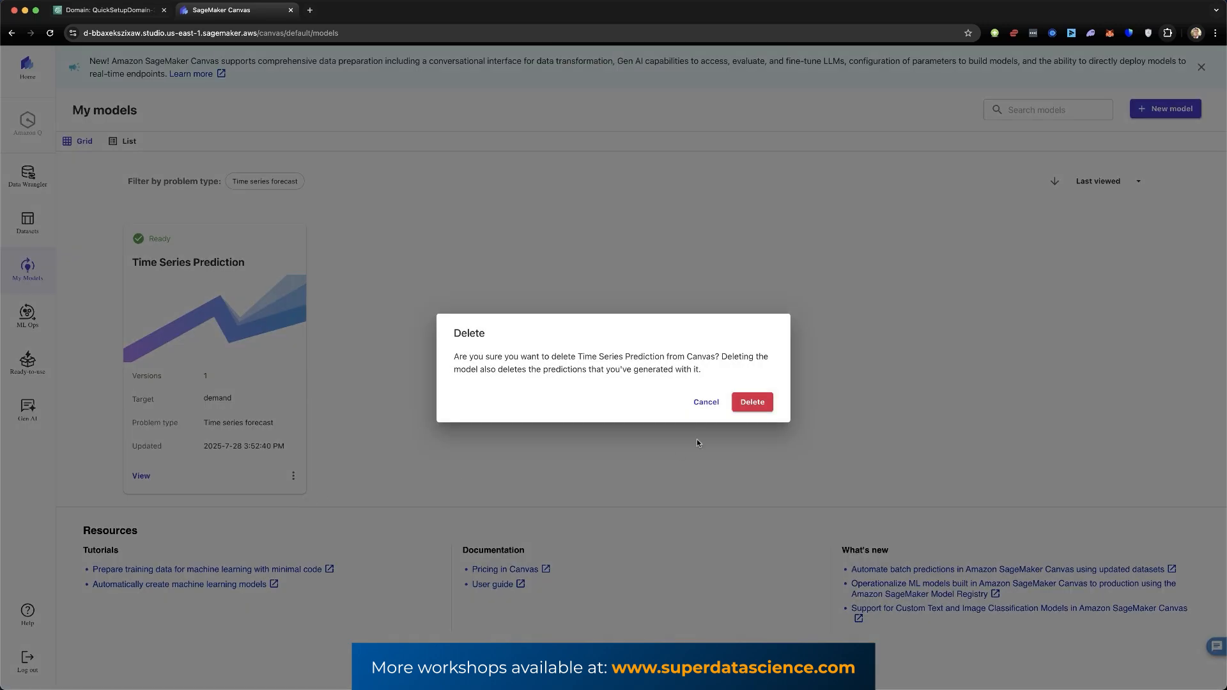
left_click(751, 402)
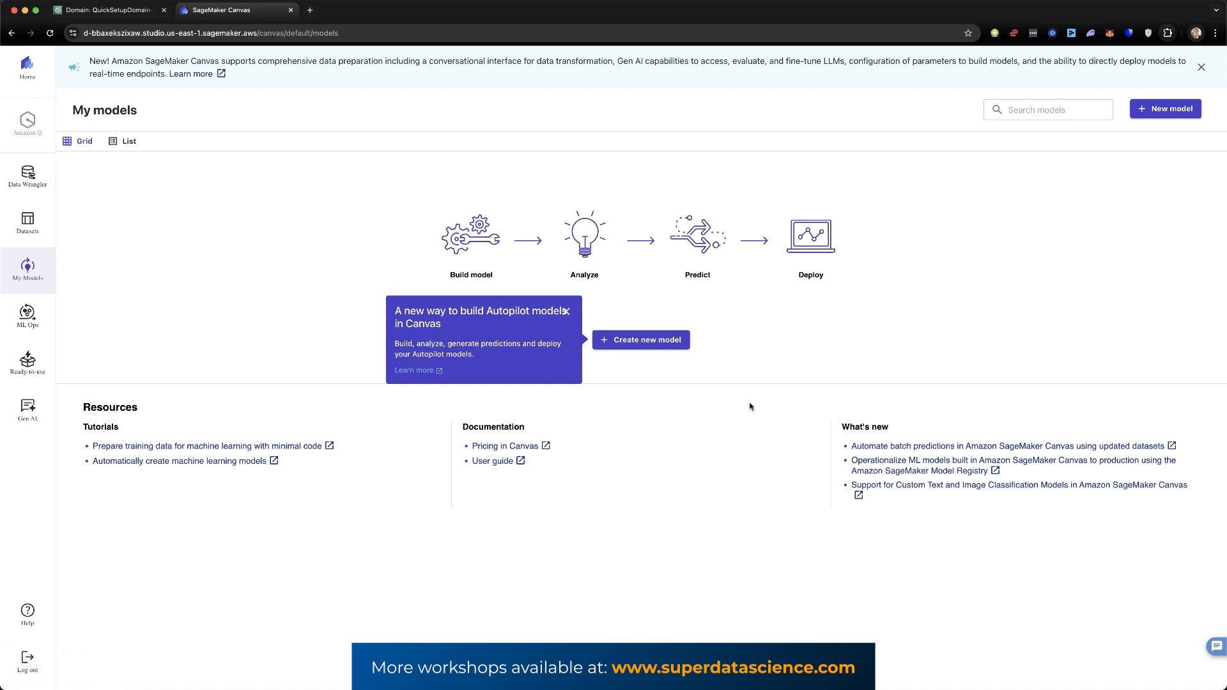
Delete the demand_forecasting dataset from the Canvas datasets.
left_click(29, 227)
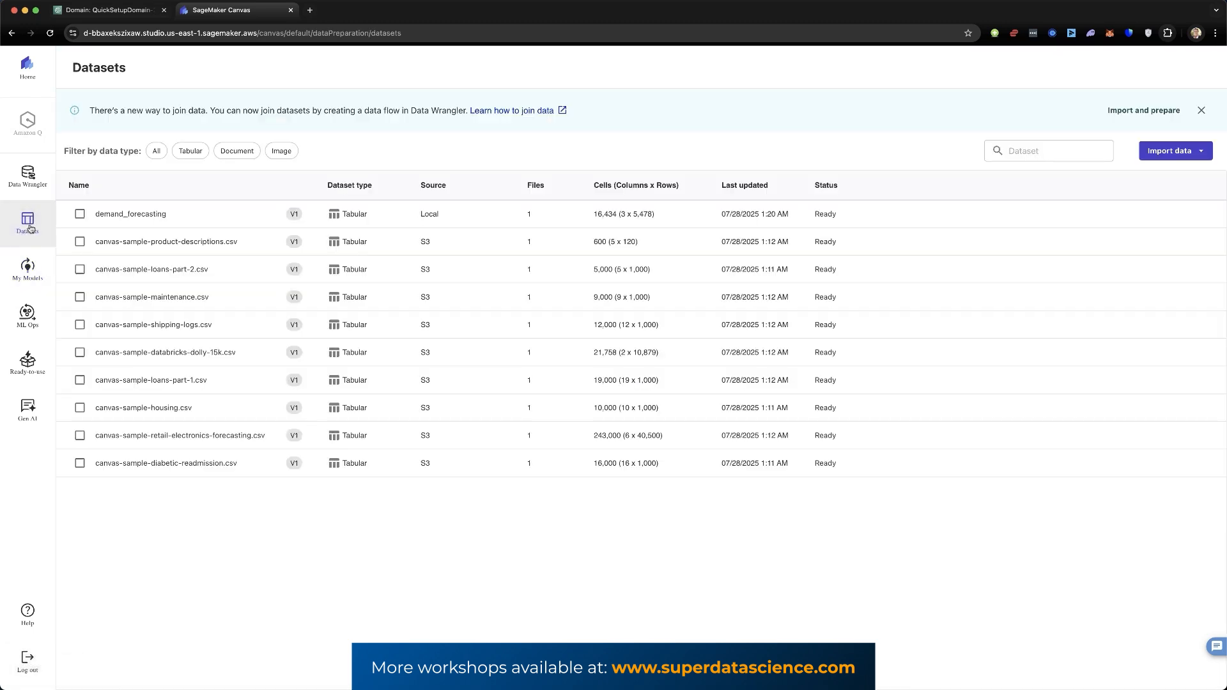
left_click(80, 215)
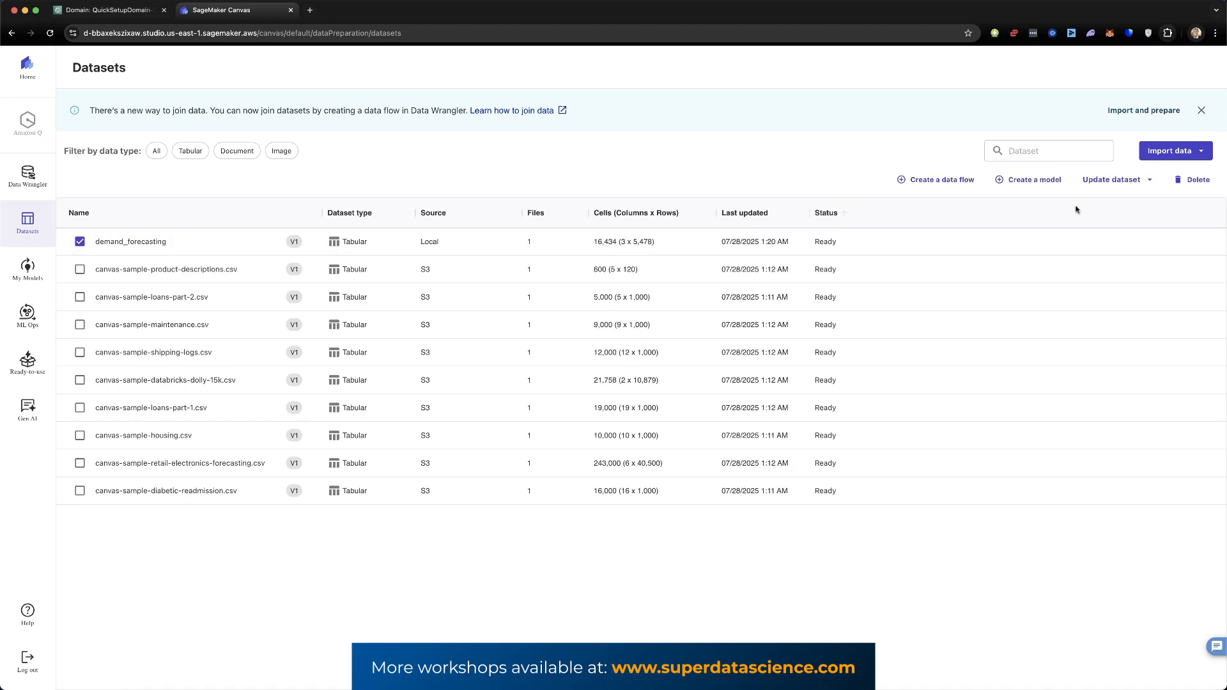
left_click(1197, 181)
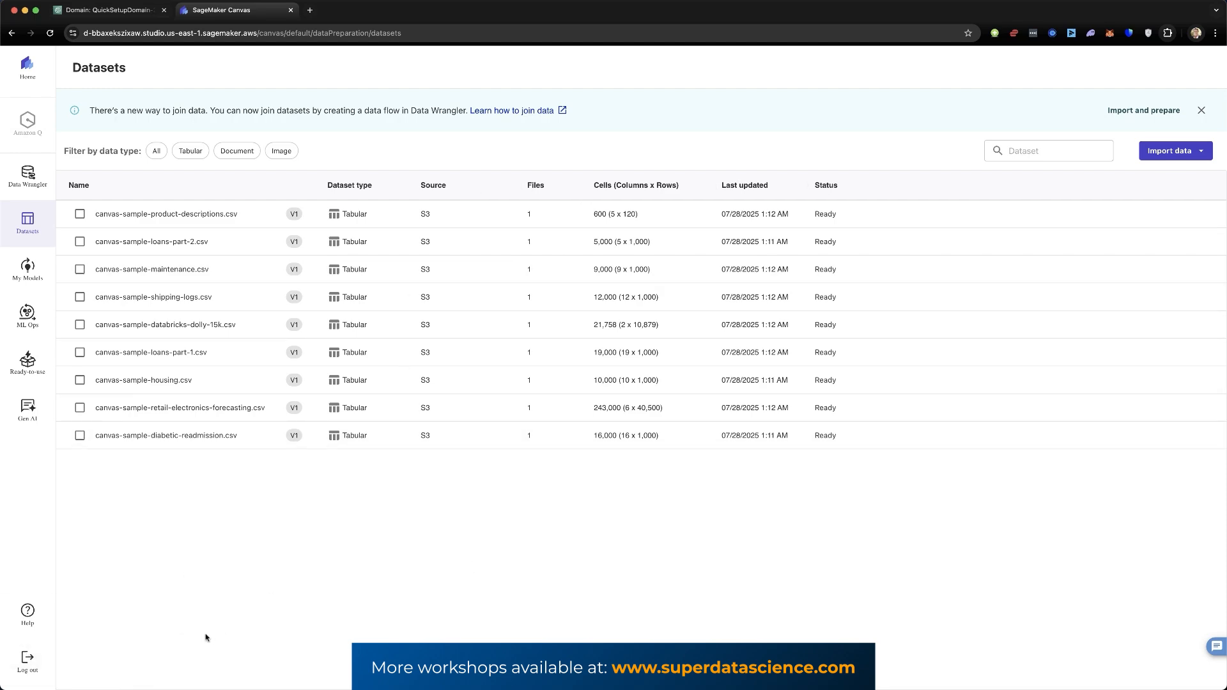
Log out of Canvas to terminate the workspace instance and close its browser tab, returning to the SageMaker AI domain console.
left_click(28, 657)
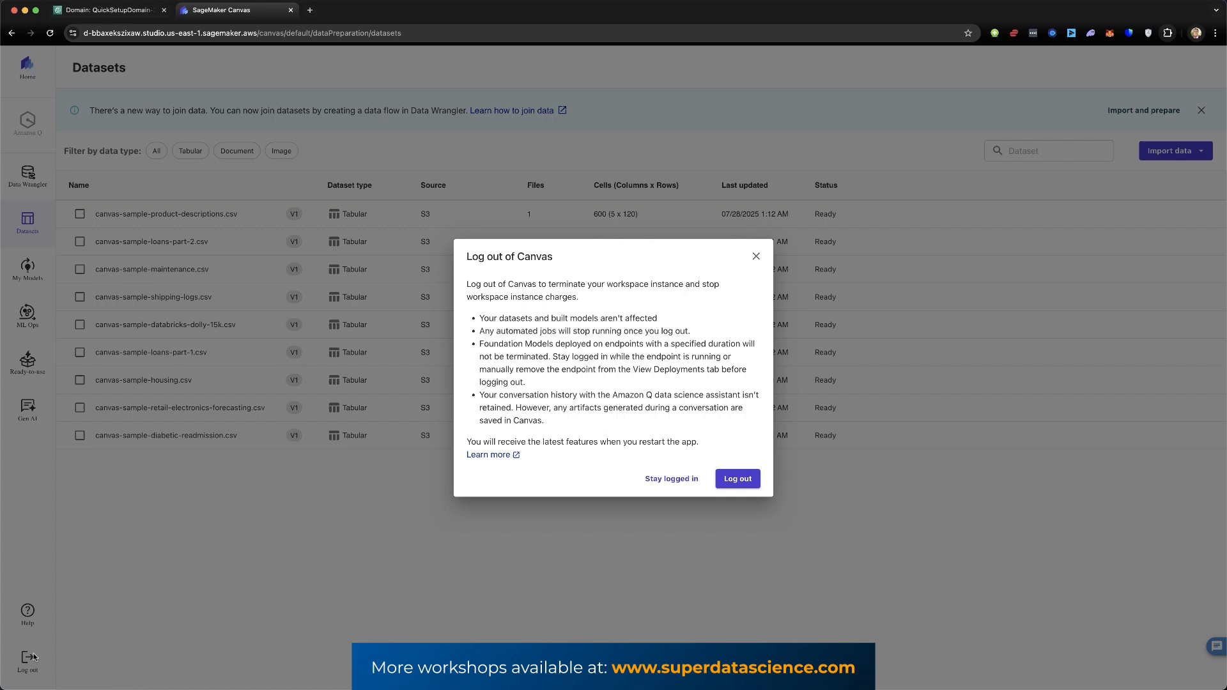
left_click(710, 476)
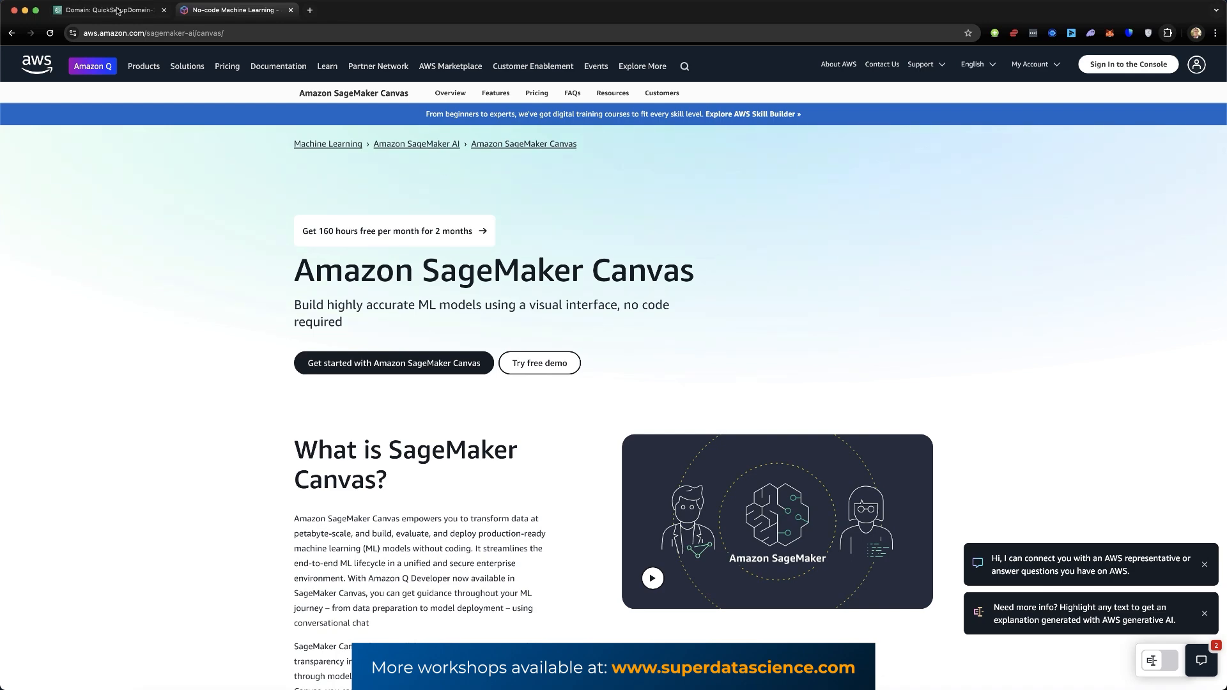
left_click(291, 11)
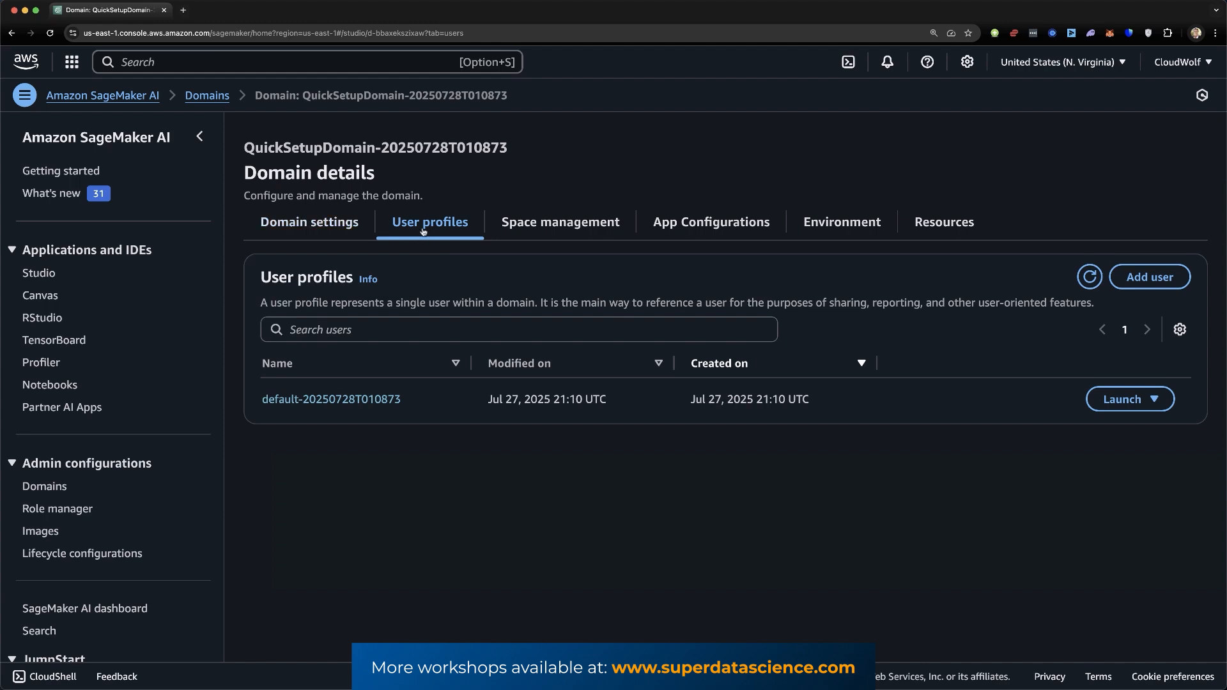
Delete the domain's default user profile, confirming with "delete", and reload the user profiles list.
left_click(306, 401)
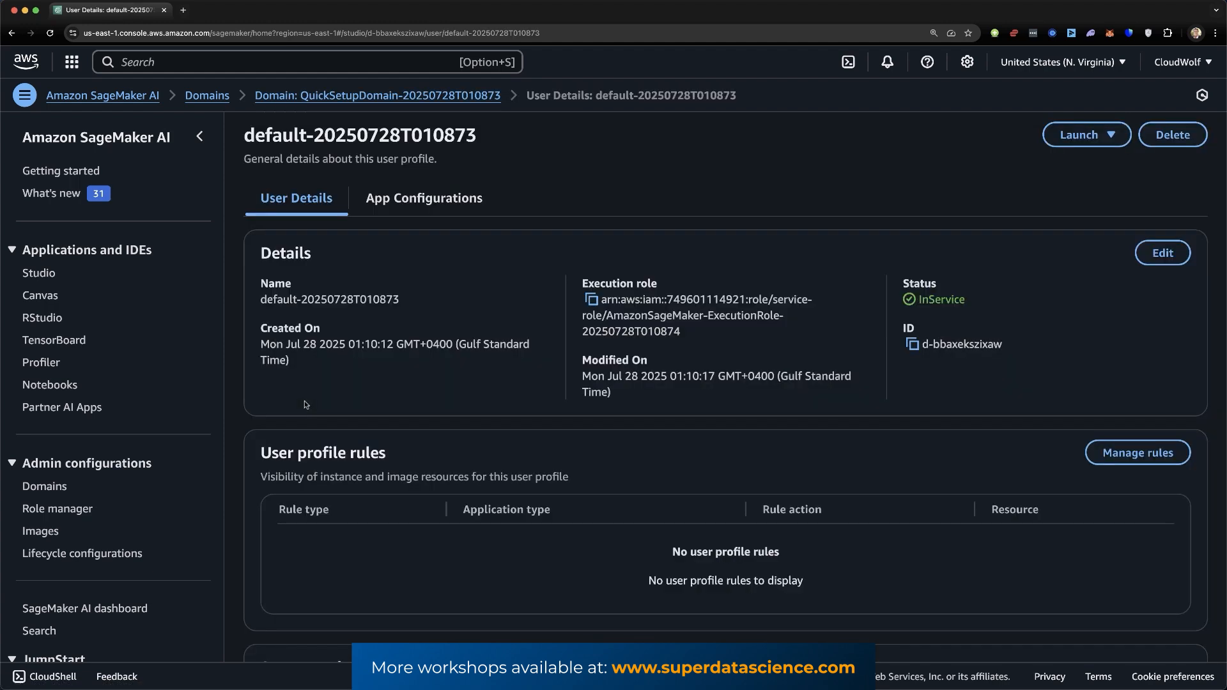
left_click(1169, 144)
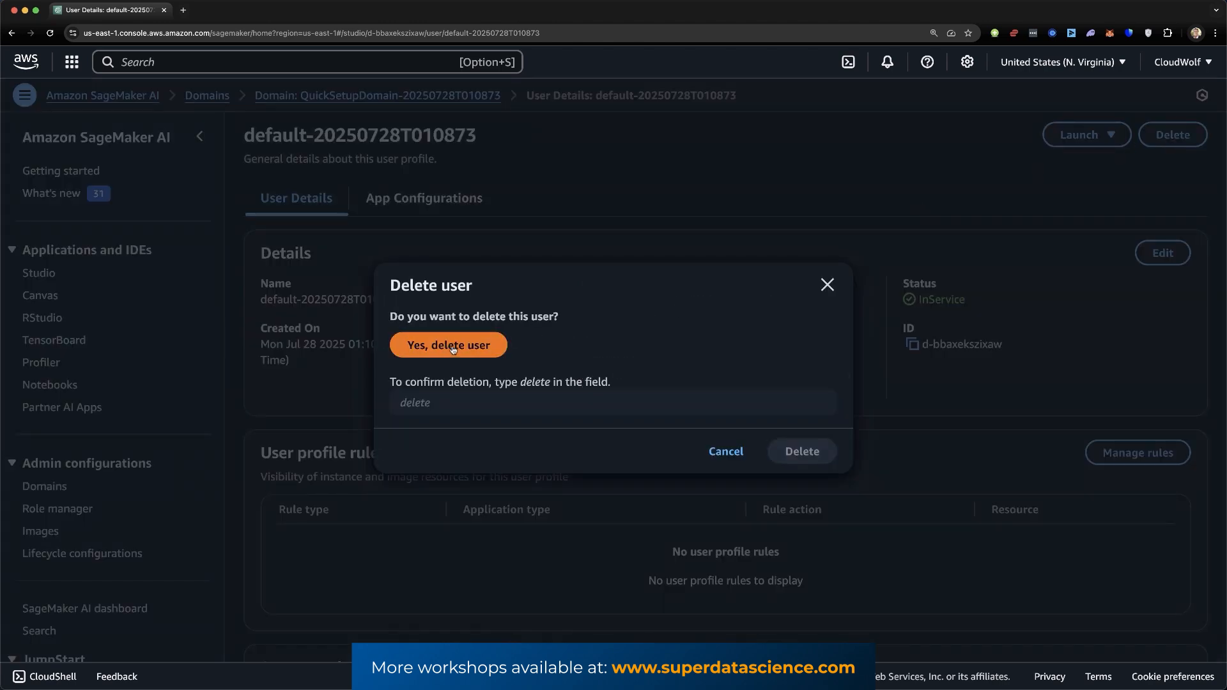
left_click(466, 404)
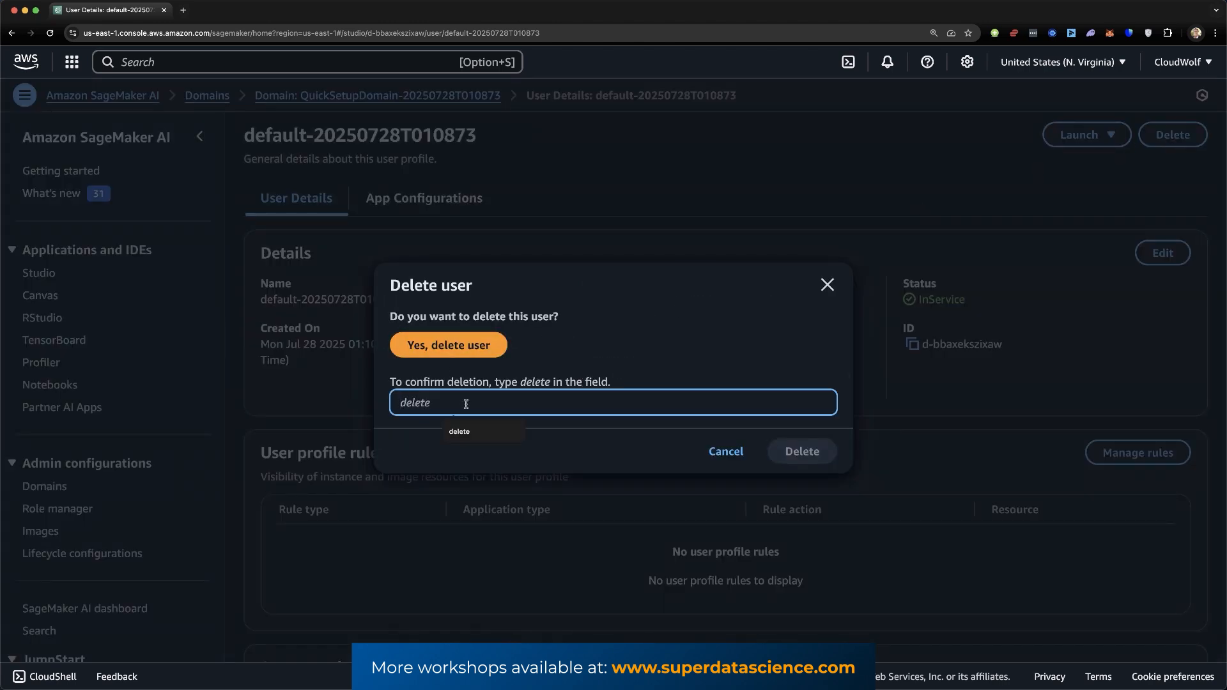
type("delete")
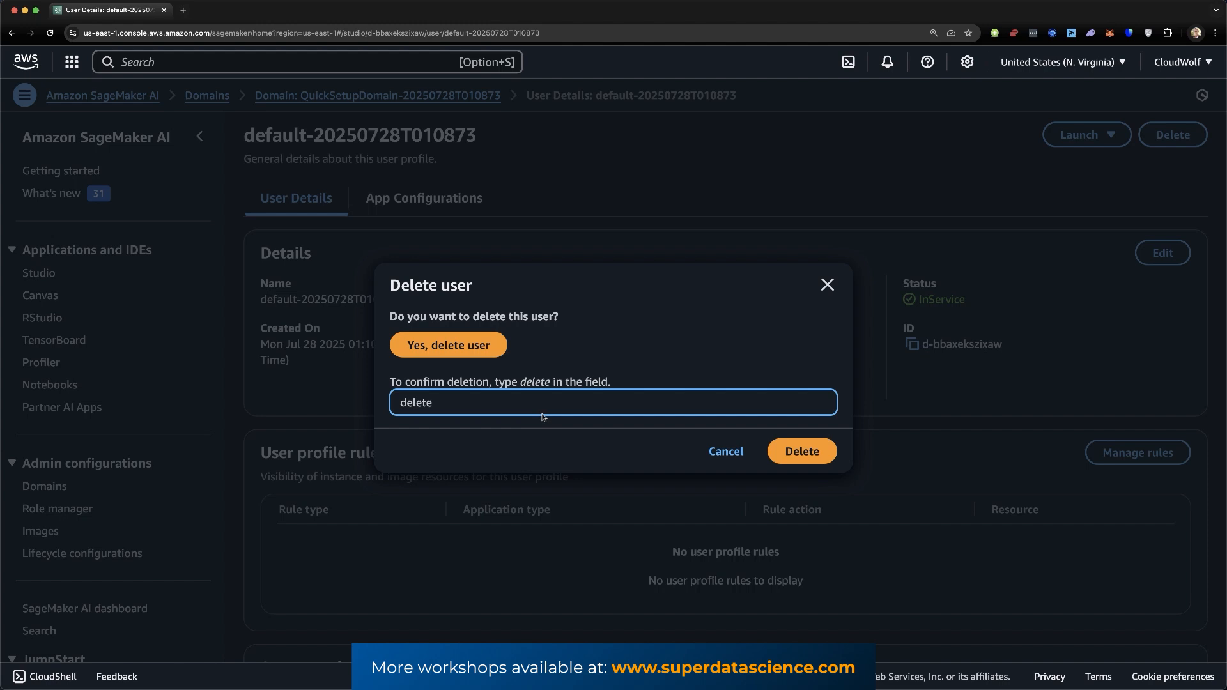
left_click(802, 454)
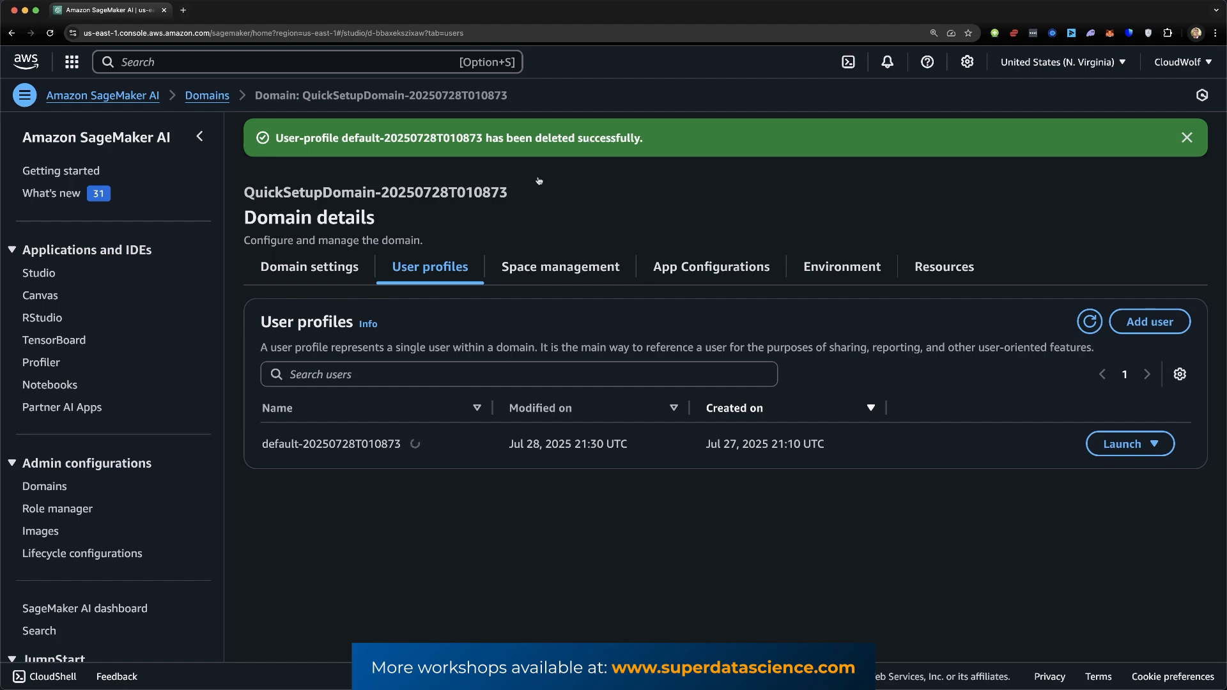
left_click(50, 32)
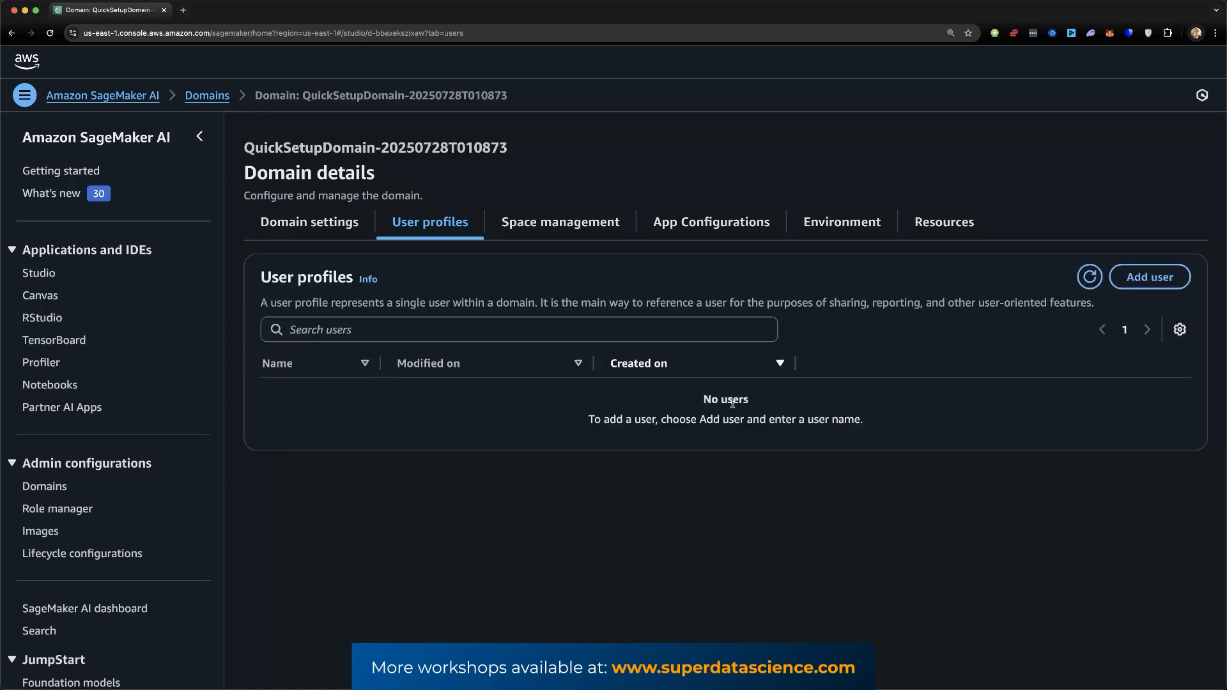
Delete the QuickSetupDomain-20250728T010873 domain from its domain settings, confirming the deletion with "delete".
left_click(319, 224)
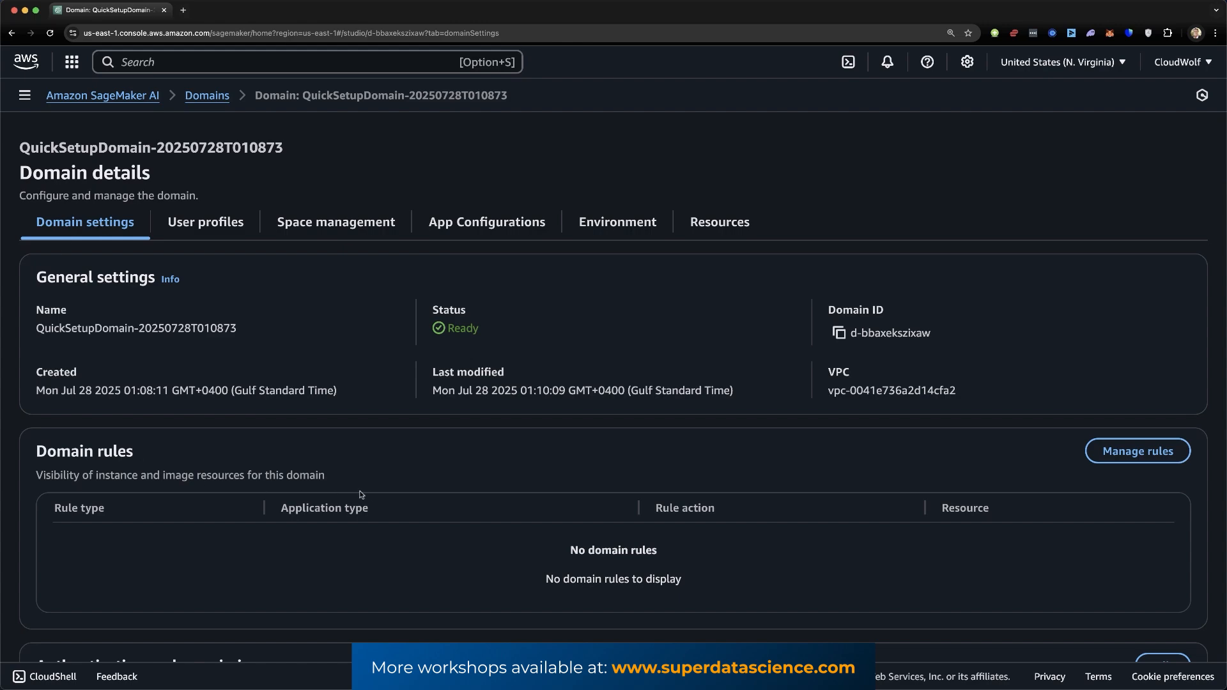
scroll(369, 495, "down", 5)
scroll(369, 494, "down", 10)
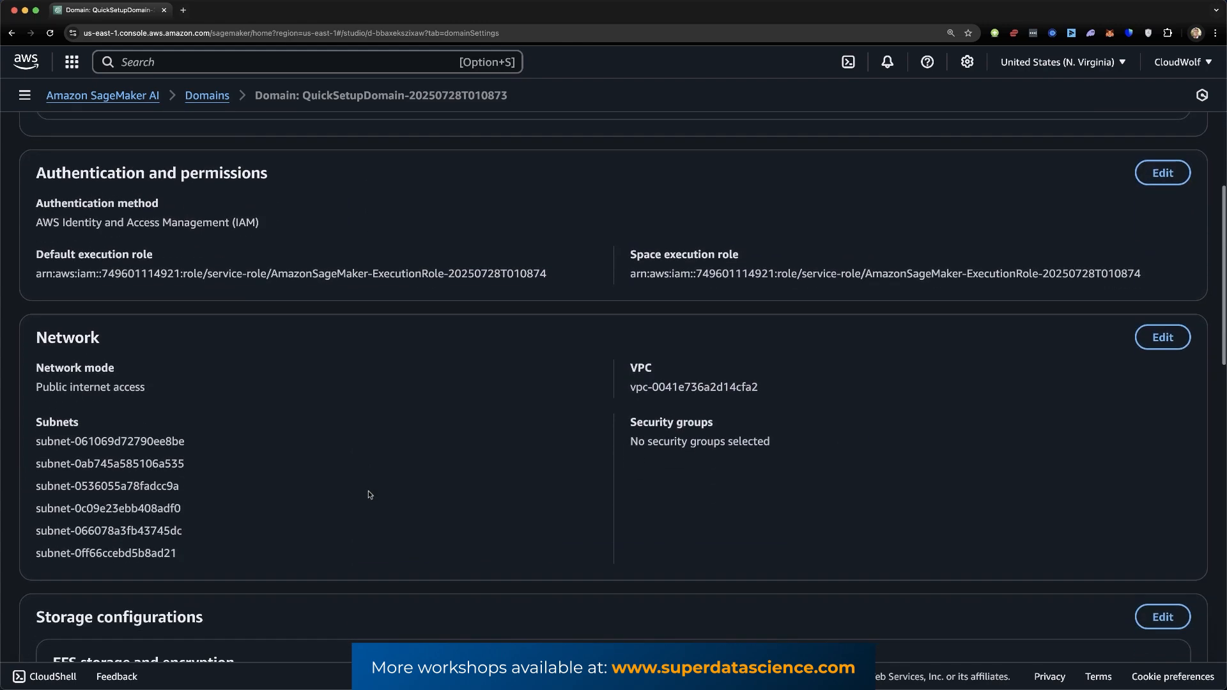
scroll(368, 494, "down", 1)
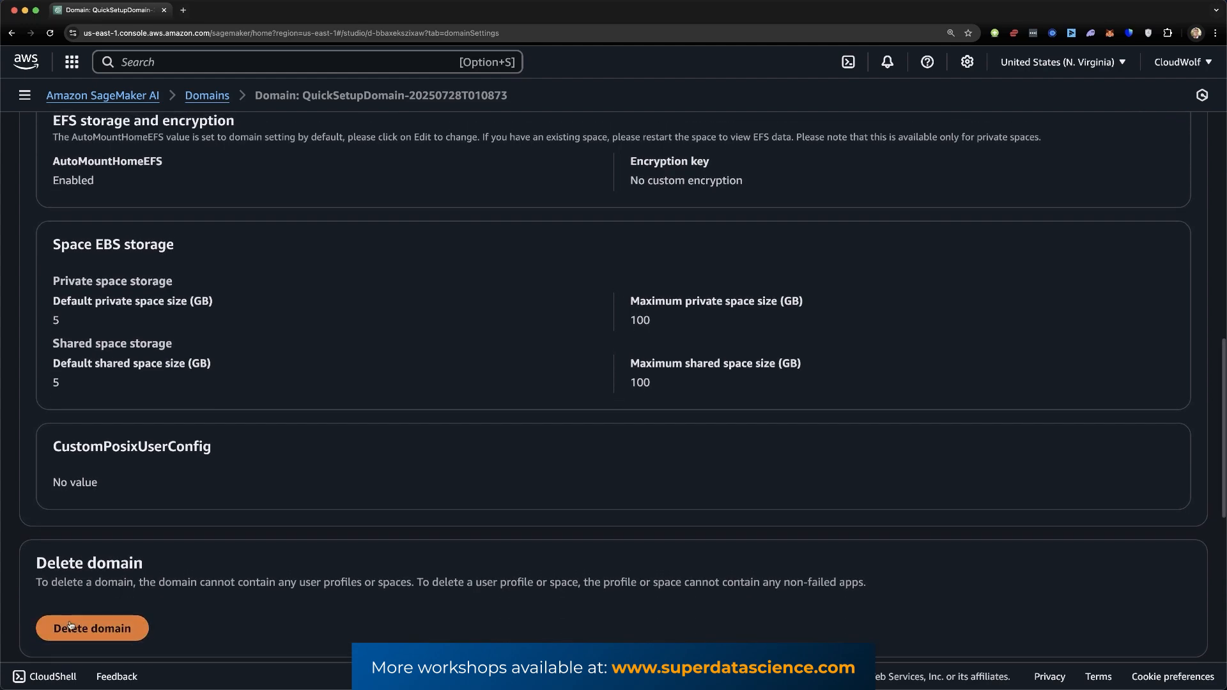
left_click(82, 638)
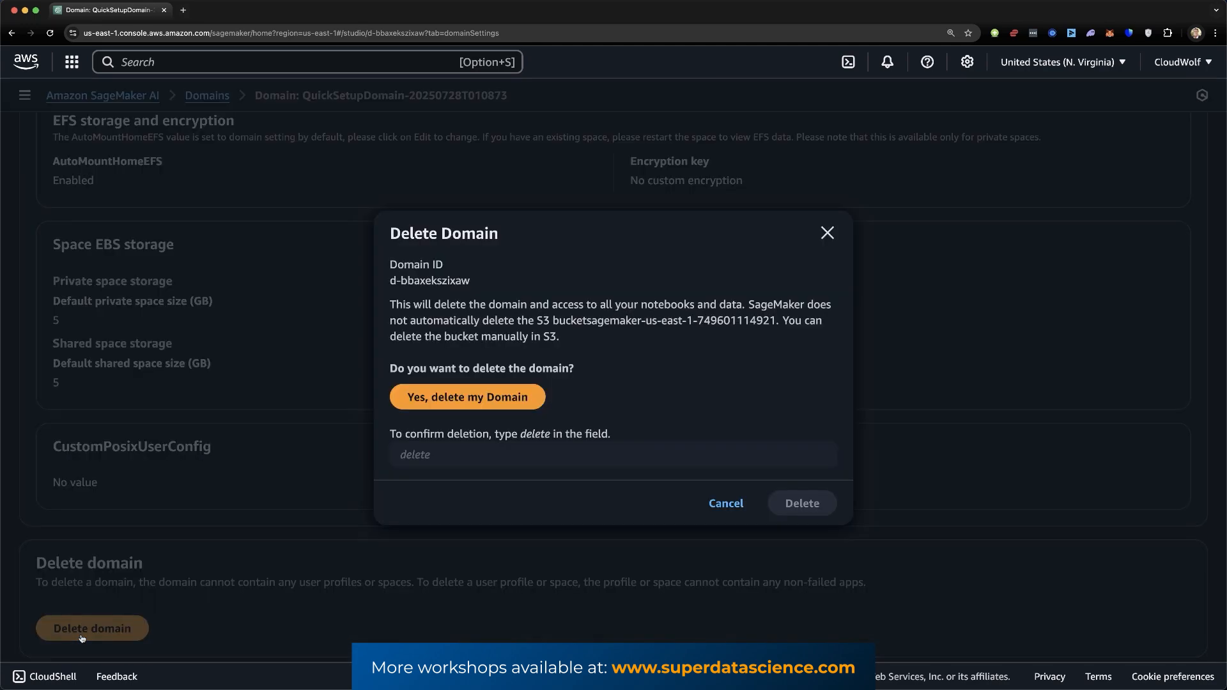
left_click(450, 450)
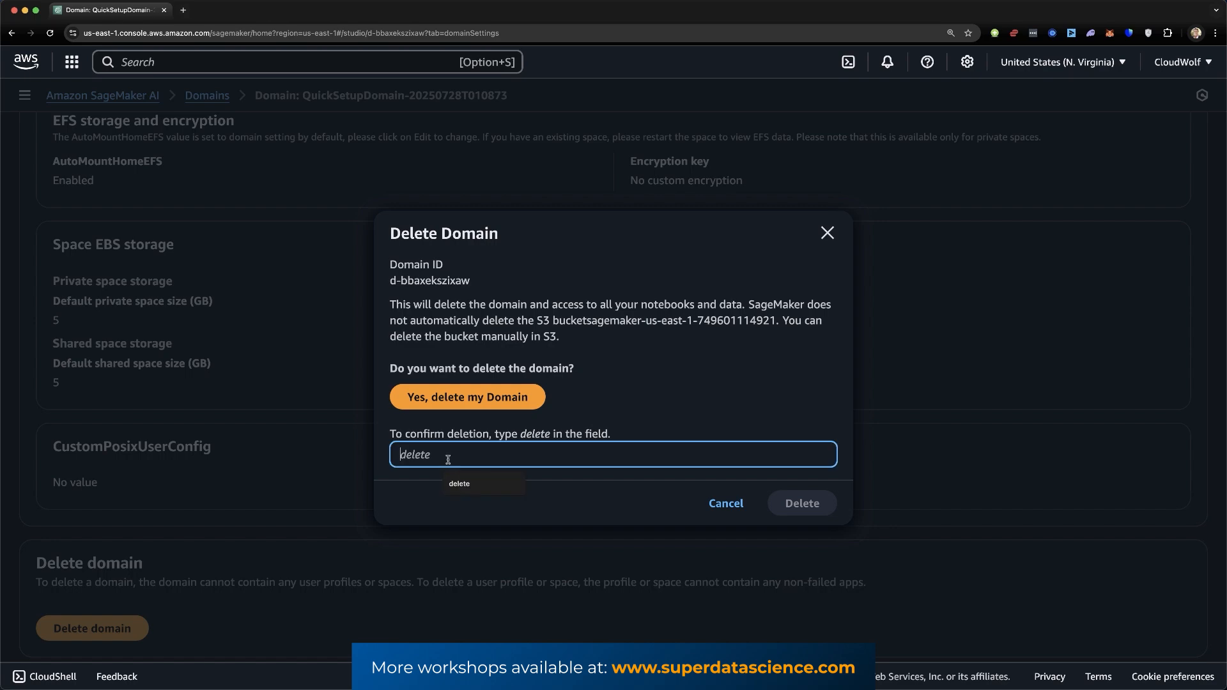
type("delete")
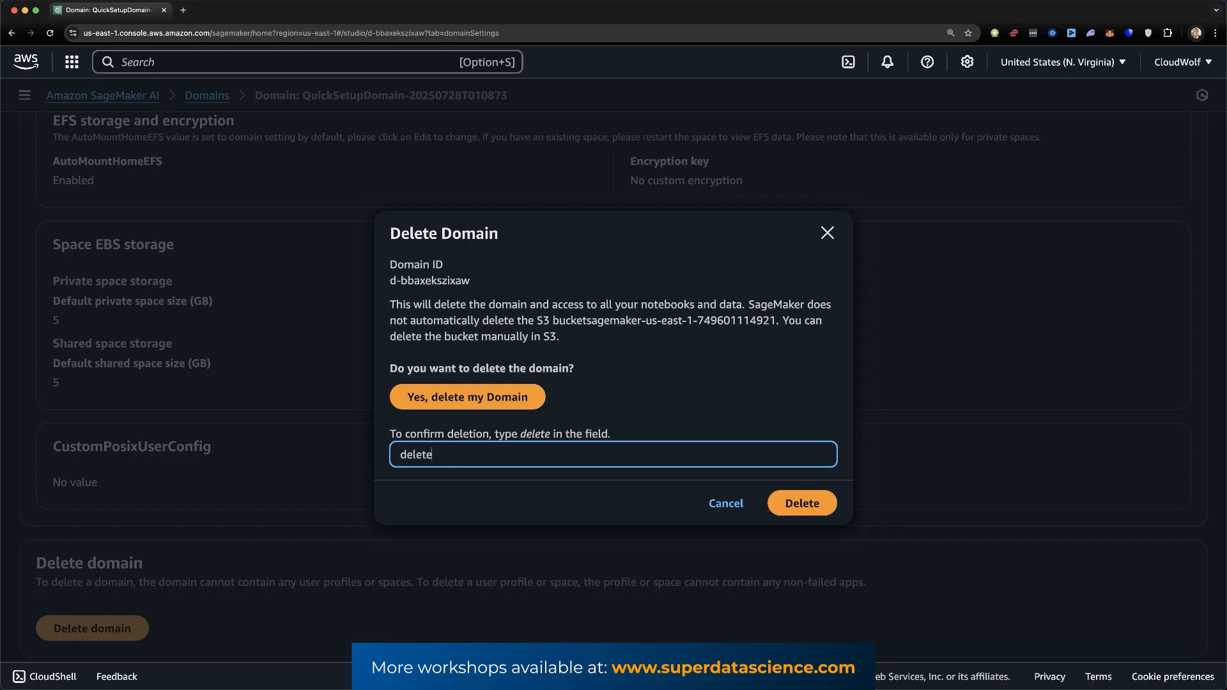
left_click(807, 504)
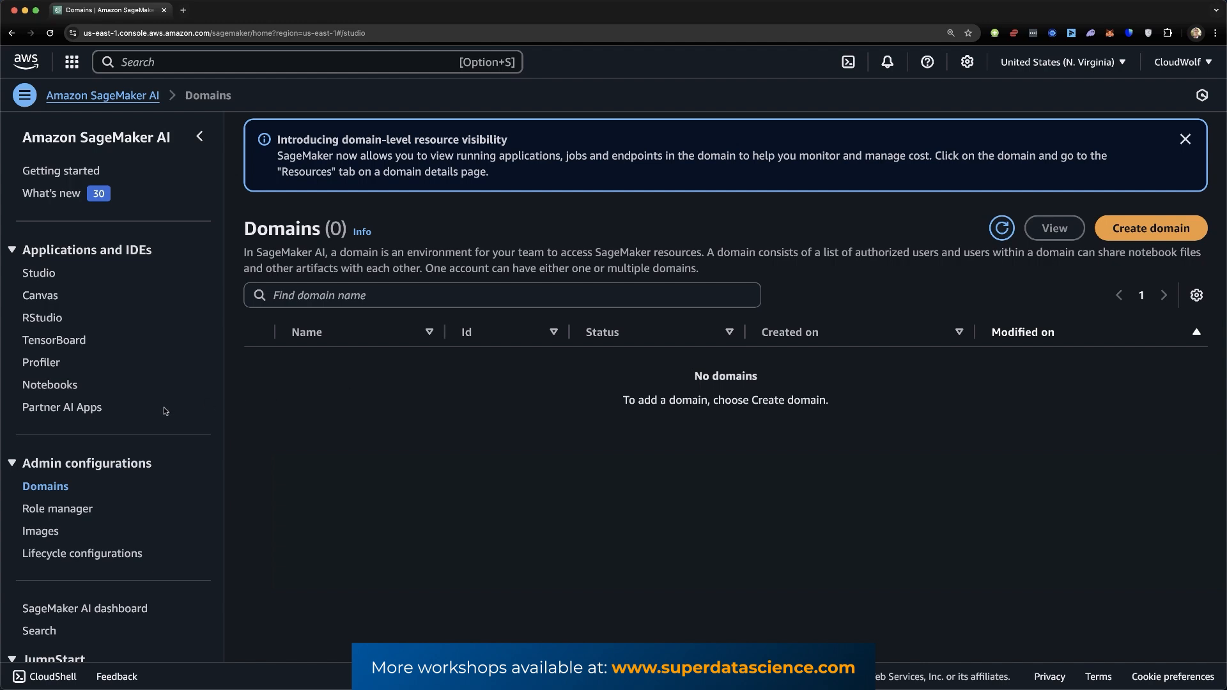
Review the Training section's algorithms and training jobs, and check which actions are available for the most recent Canvas training job.
scroll(165, 411, "down", 8)
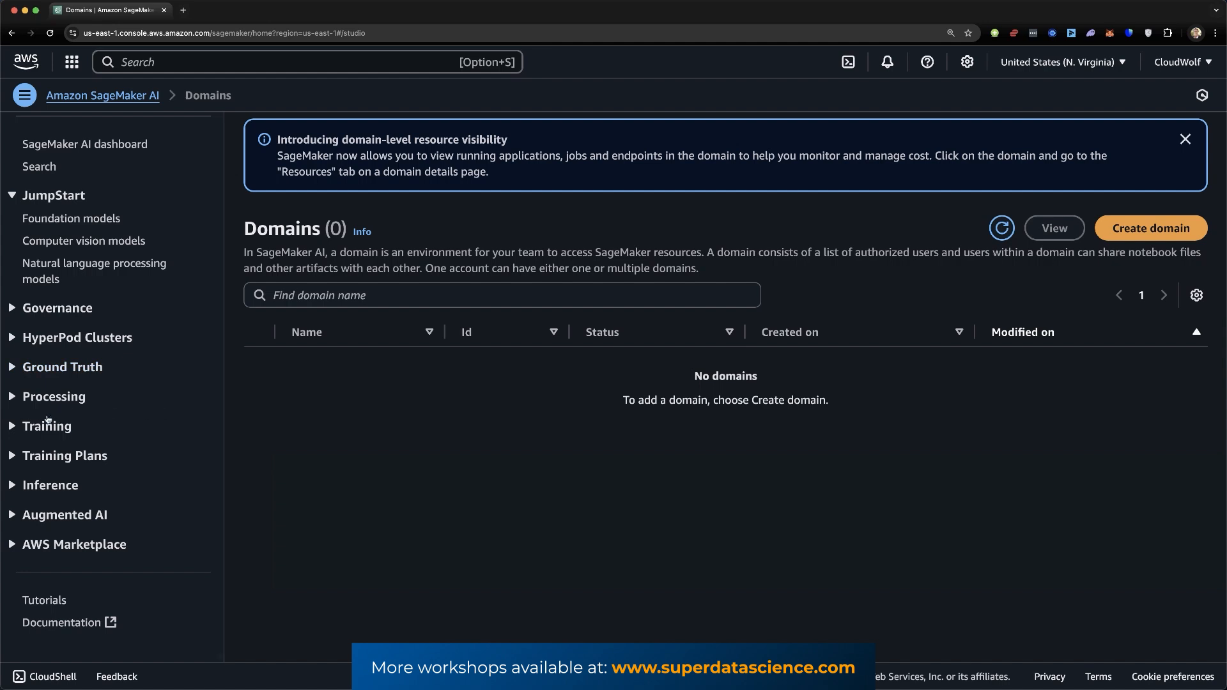
left_click(14, 427)
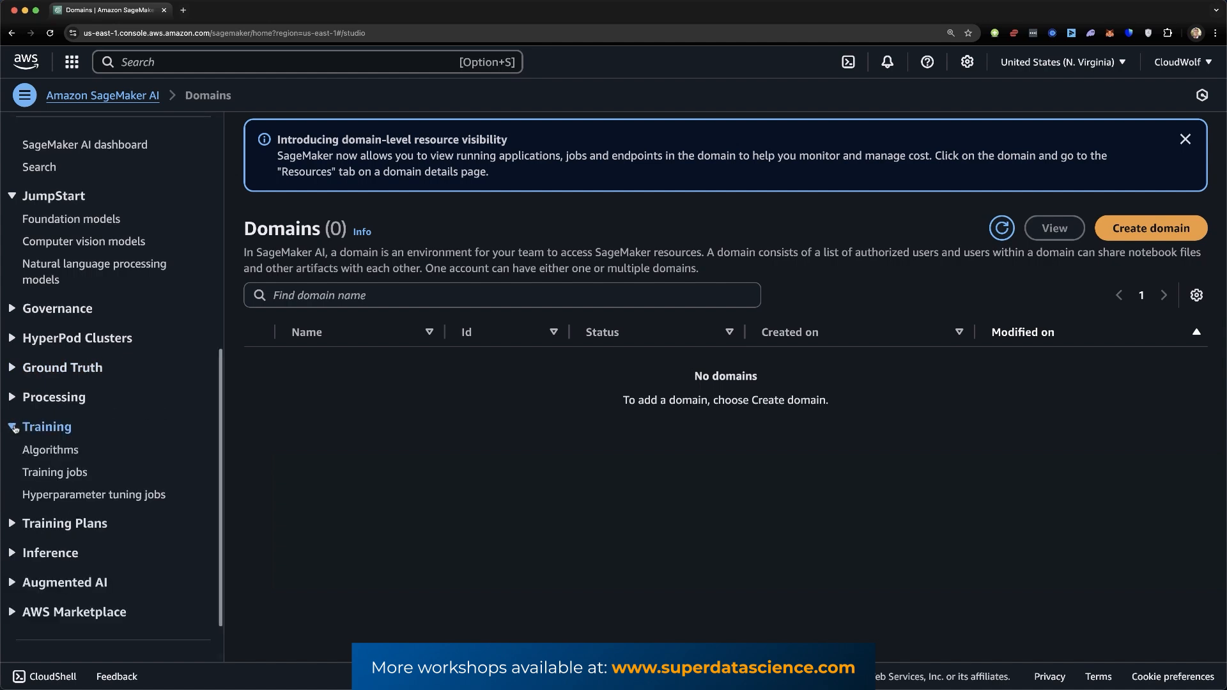
left_click(51, 449)
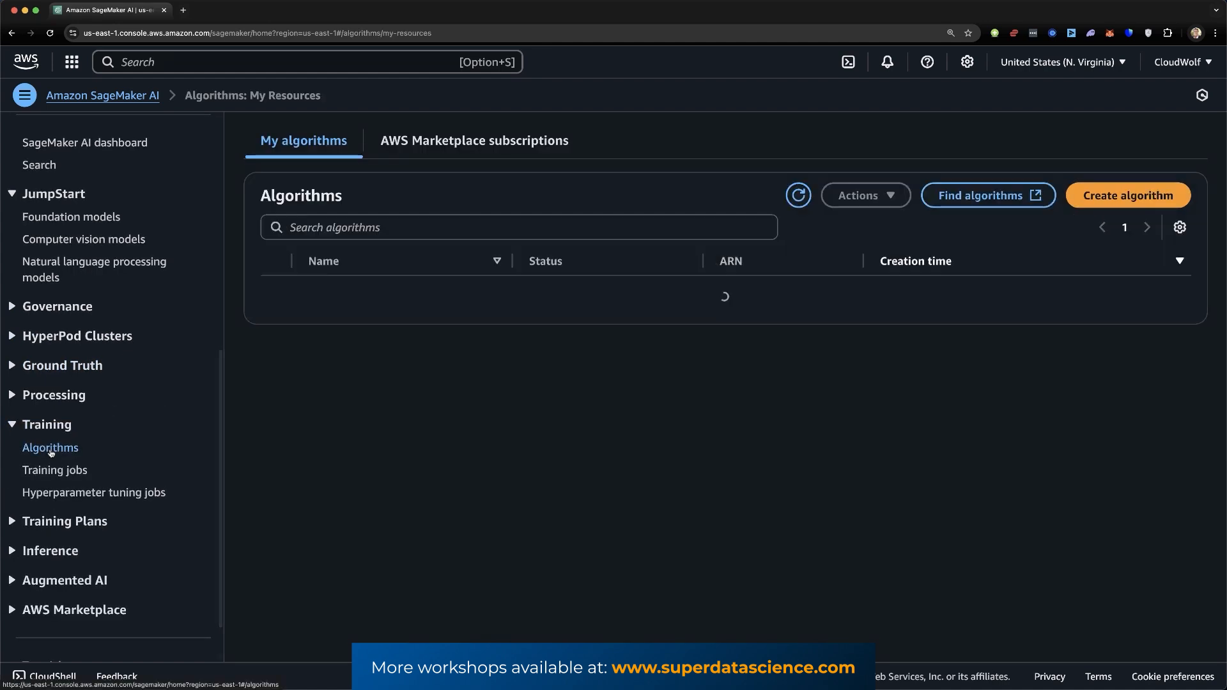
left_click(47, 472)
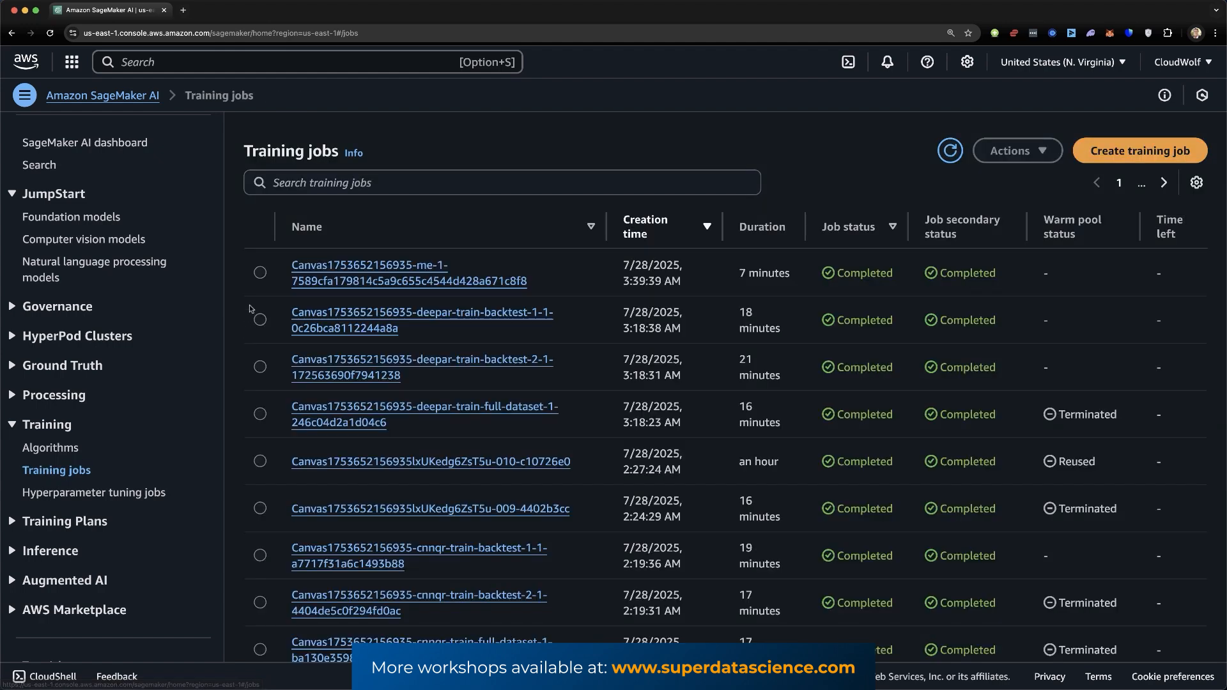
left_click(260, 272)
left_click(1017, 157)
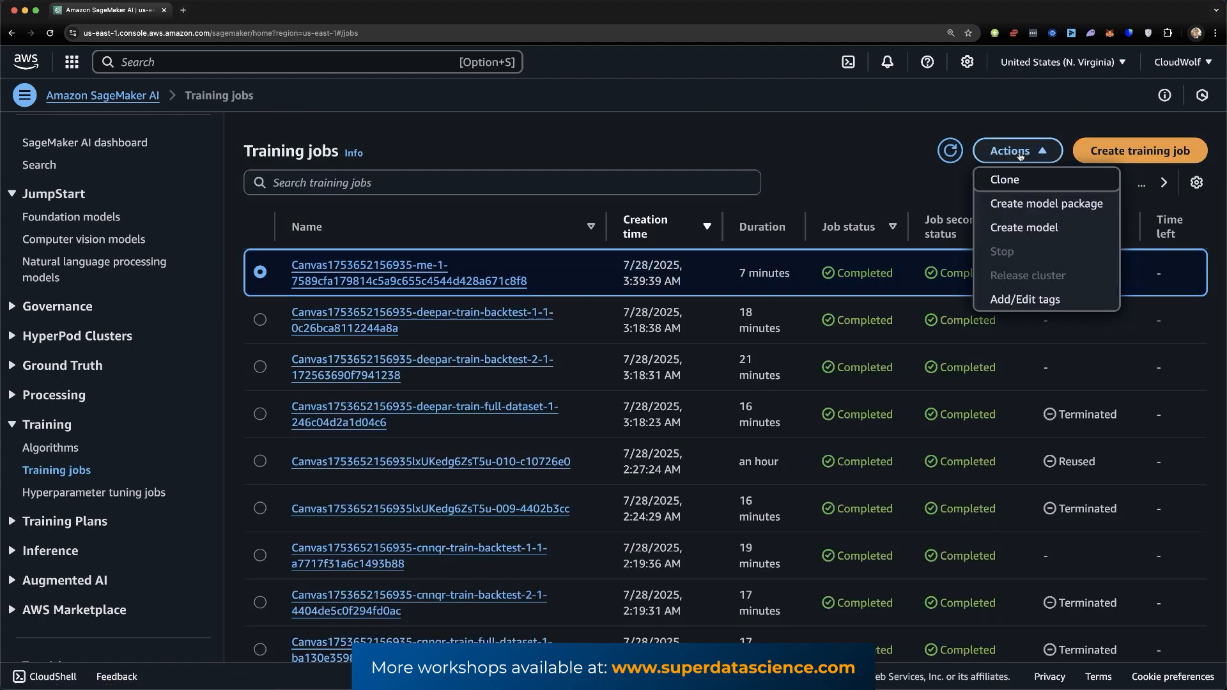
left_click(410, 421)
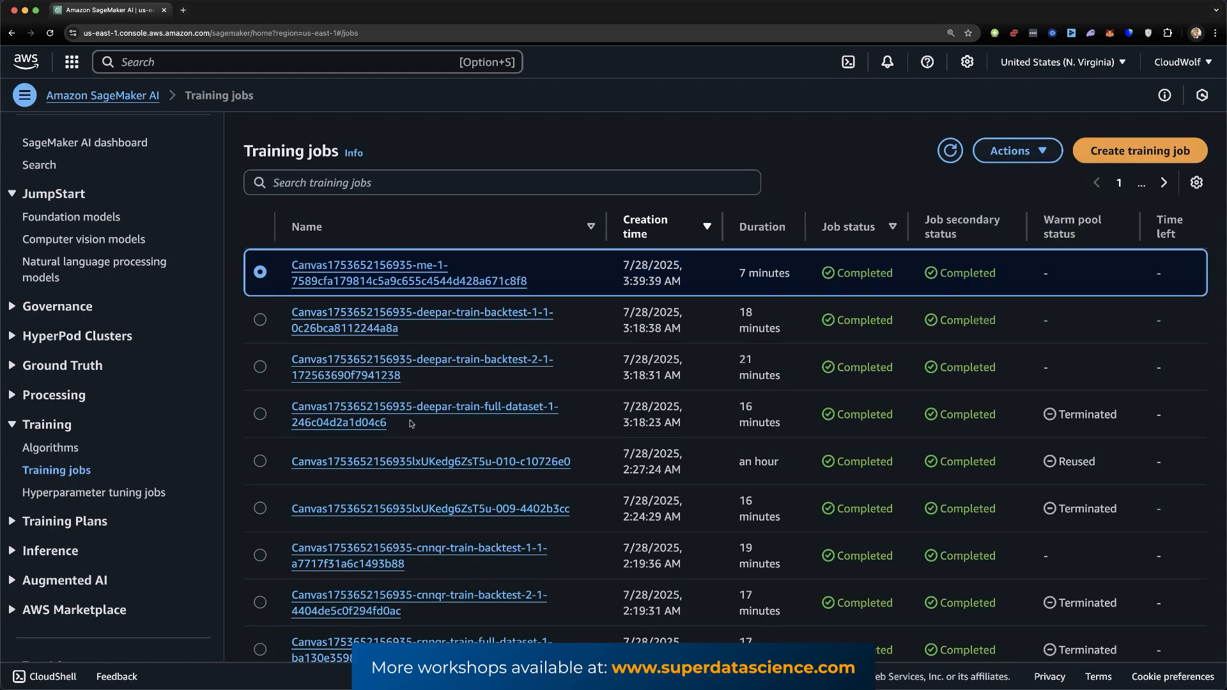
scroll(402, 423, "down", 3)
scroll(398, 424, "up", 3)
Check the Inference section for any remaining endpoints.
left_click(14, 552)
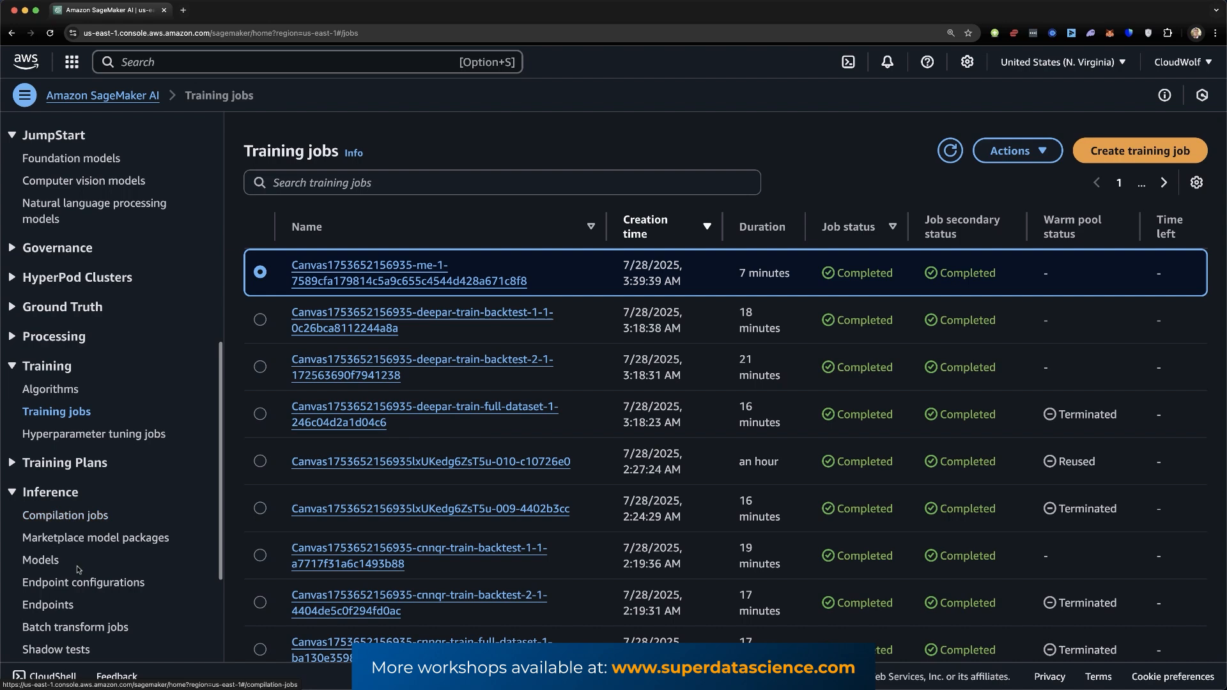
scroll(77, 572, "down", 1)
left_click(56, 578)
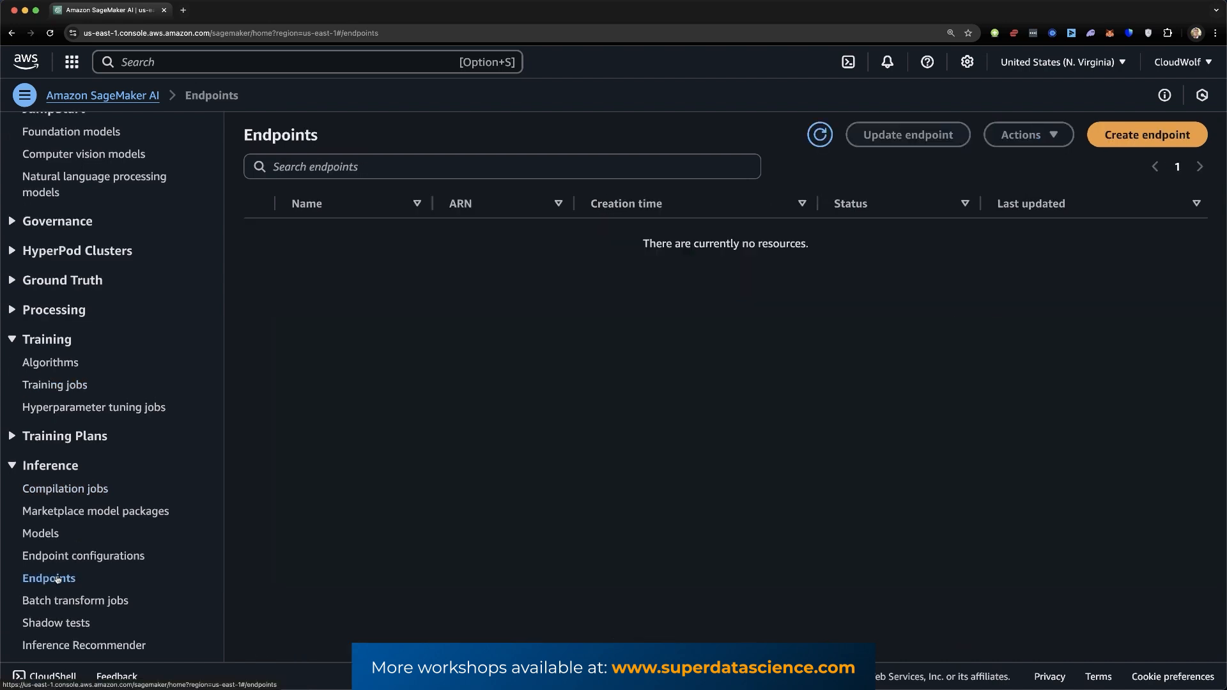
left_click(64, 562)
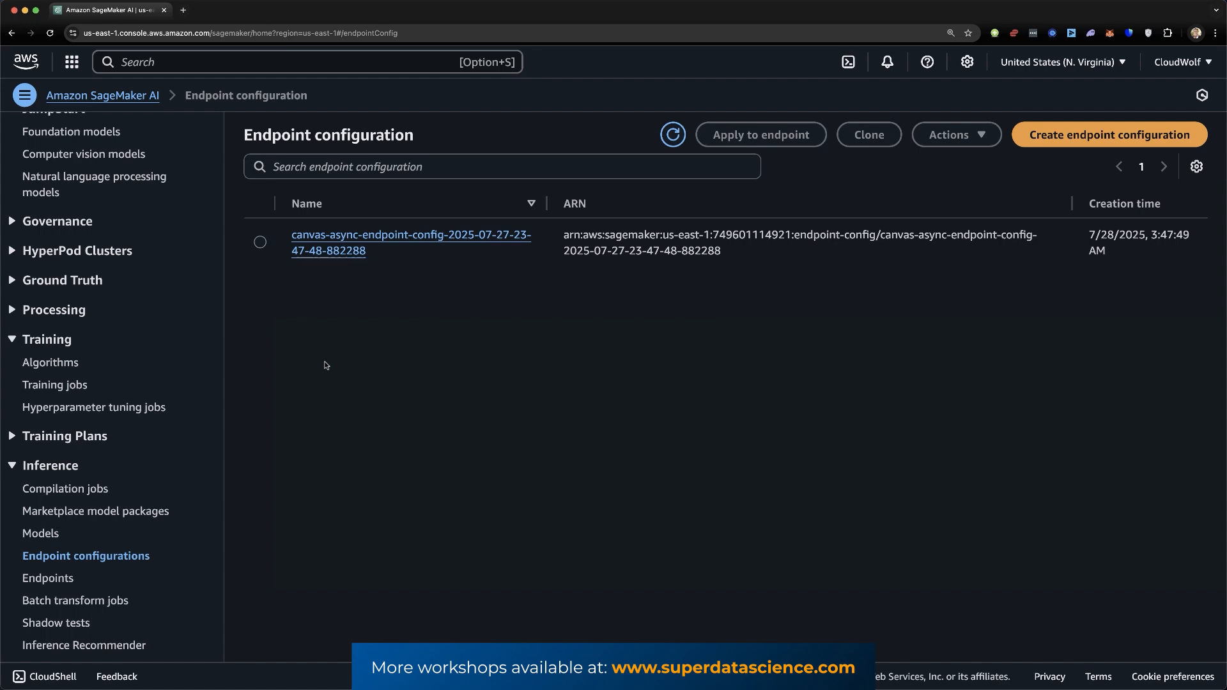
scroll(326, 365, "down", 1)
left_click(261, 244)
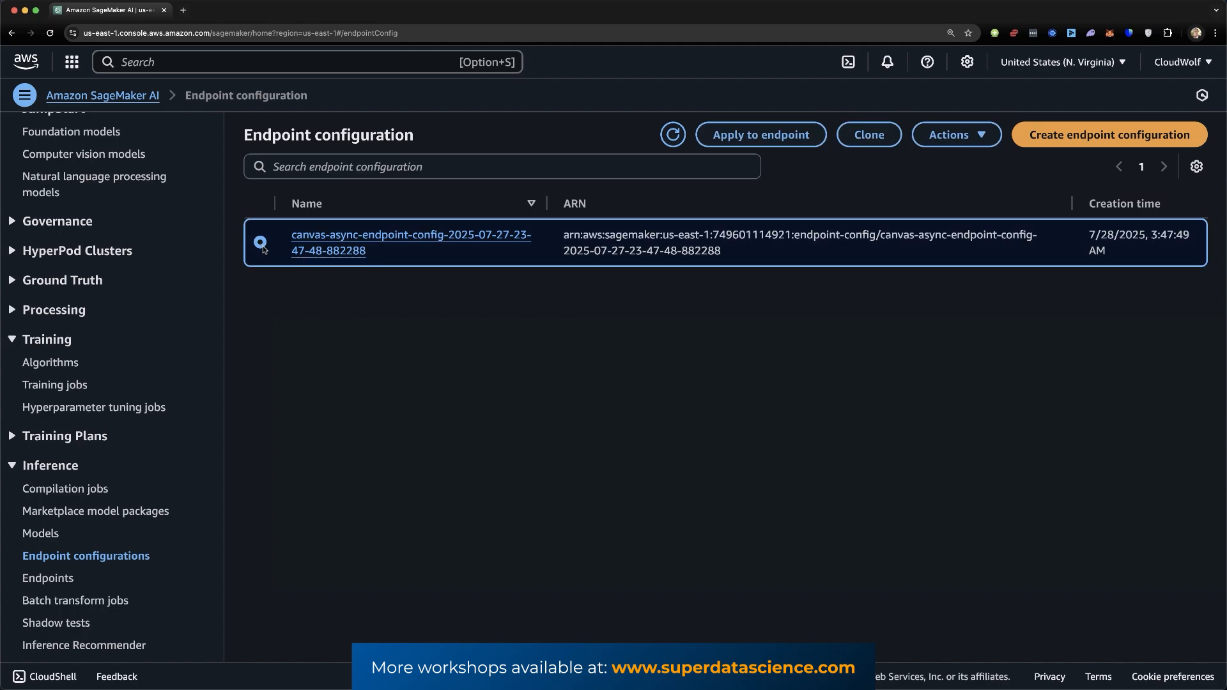
left_click(976, 142)
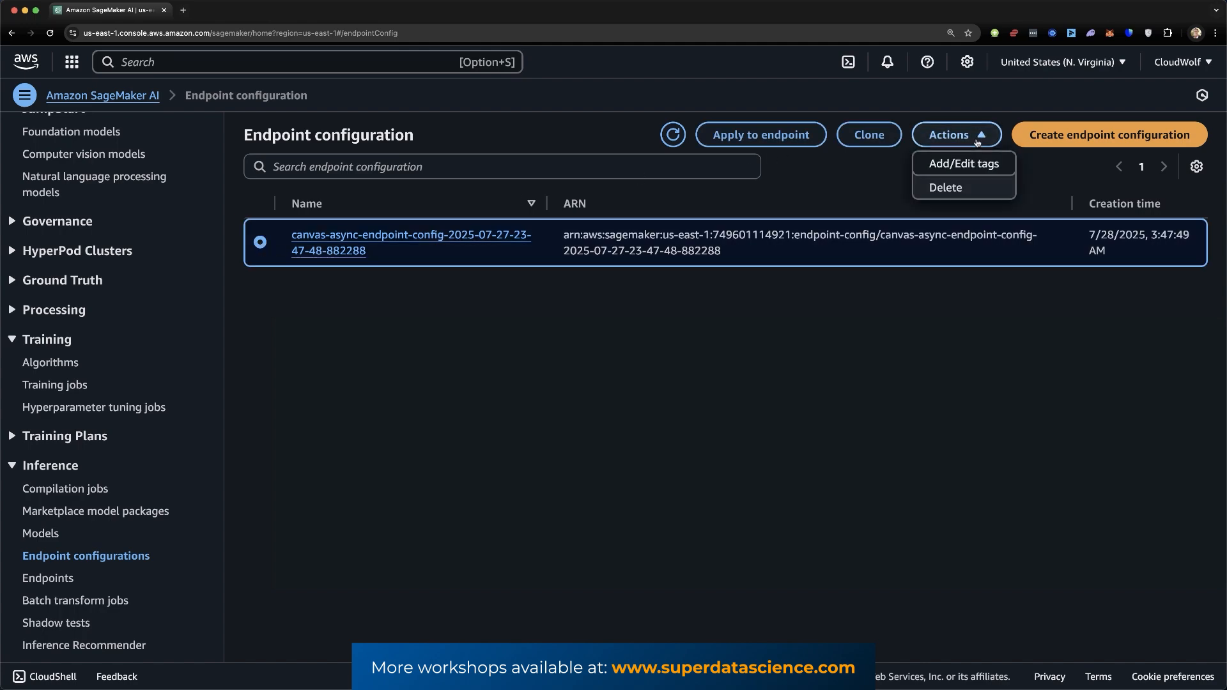
left_click(949, 188)
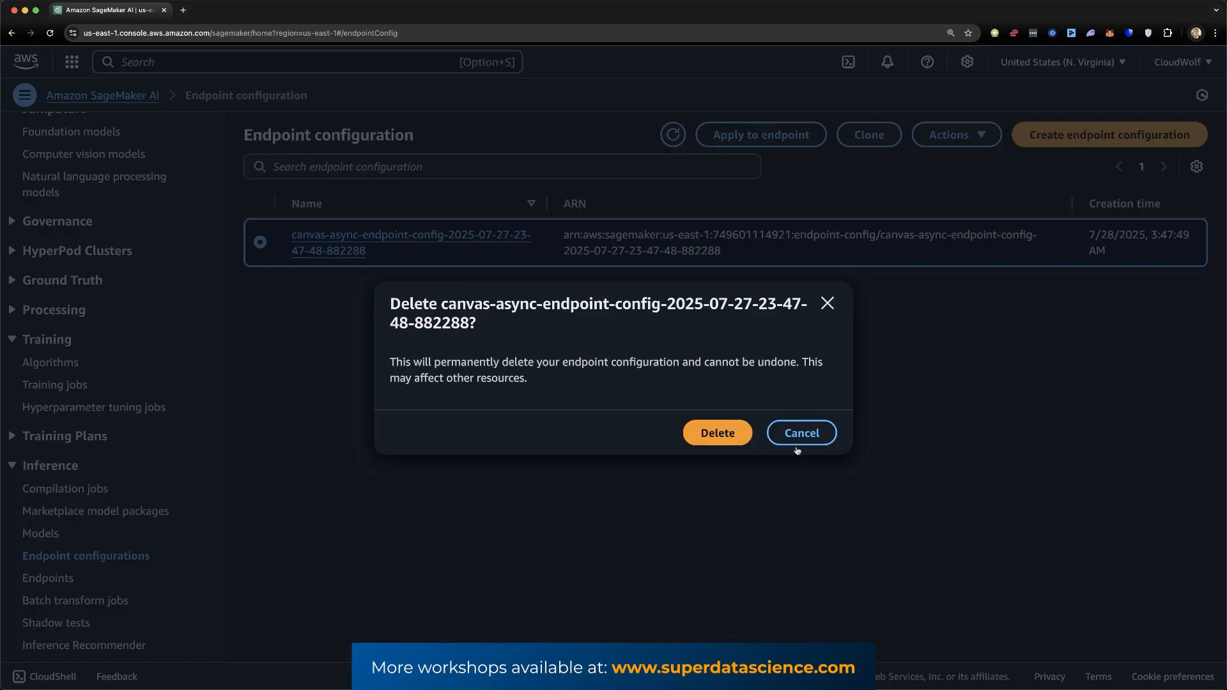
left_click(722, 440)
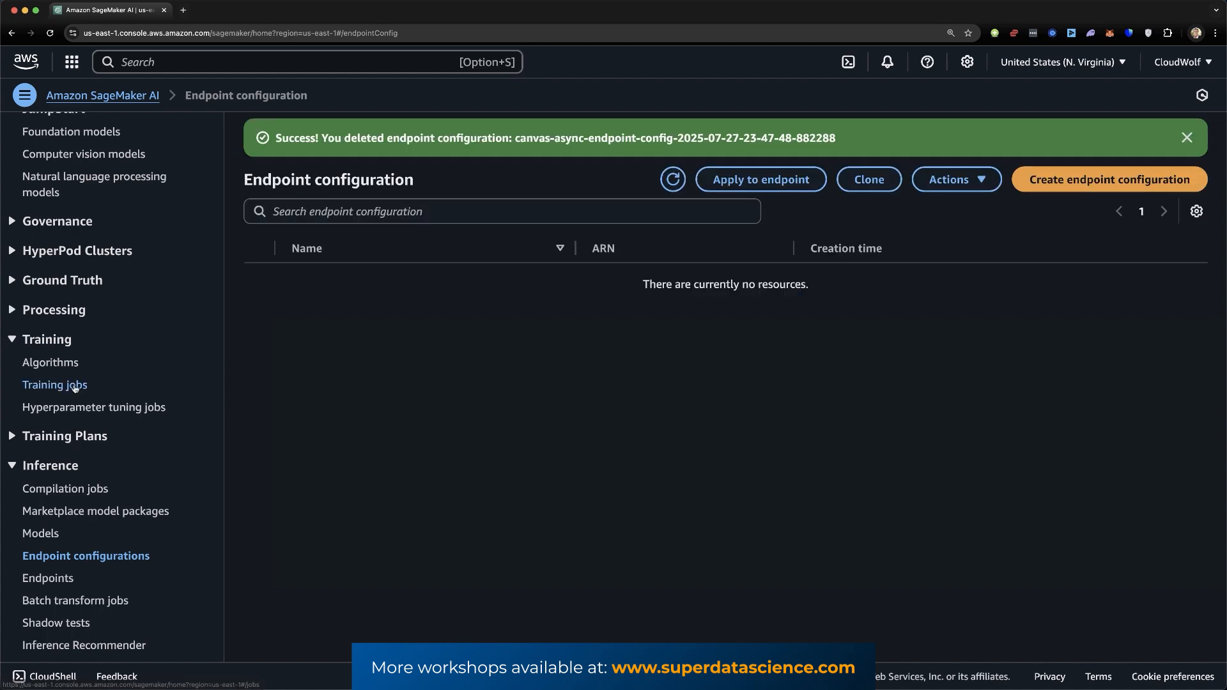
scroll(74, 383, "down", 3)
left_click(78, 509)
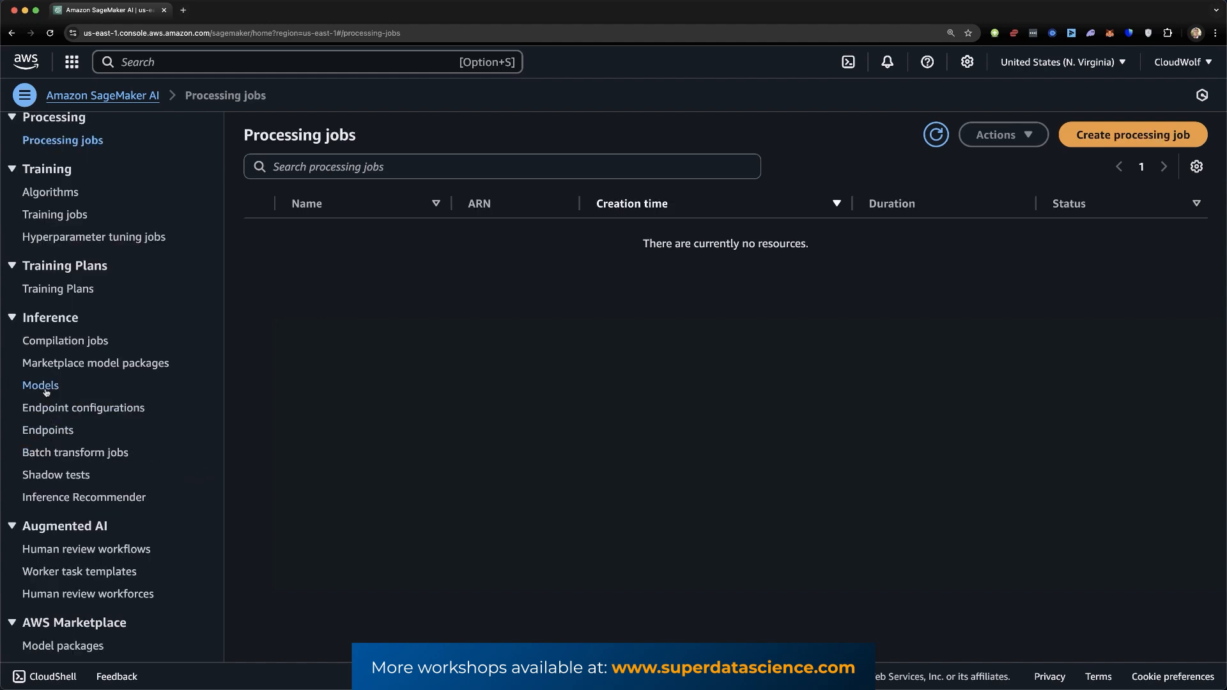
left_click(45, 390)
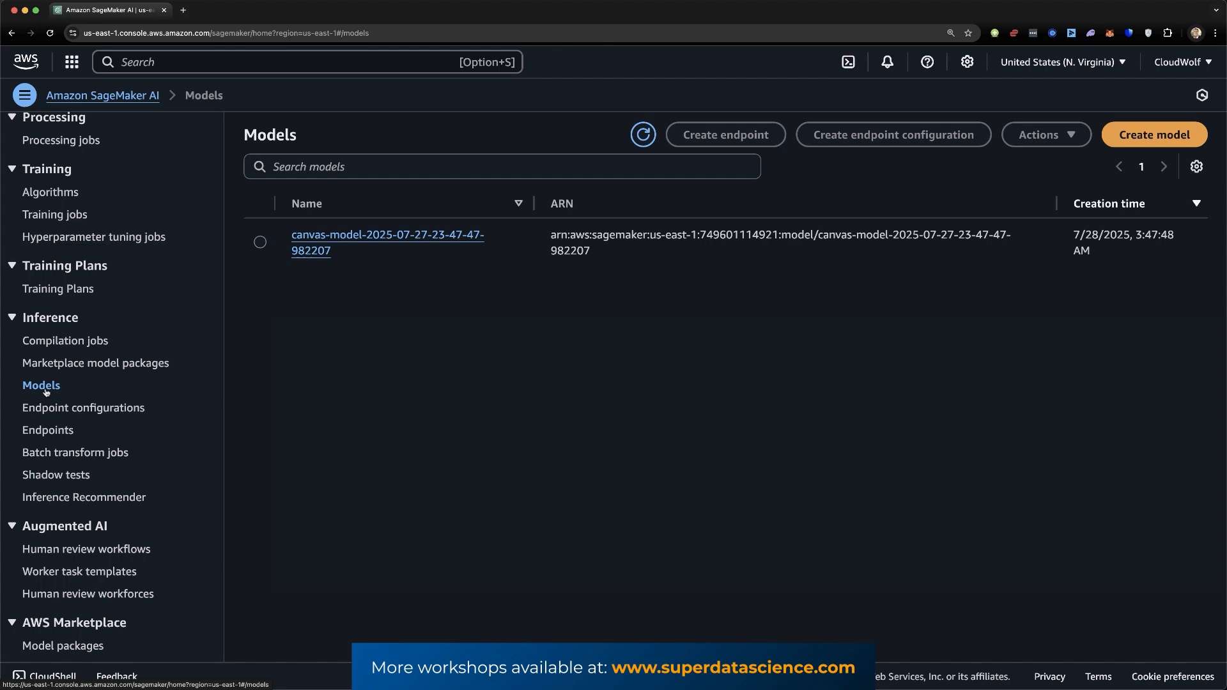
left_click(260, 243)
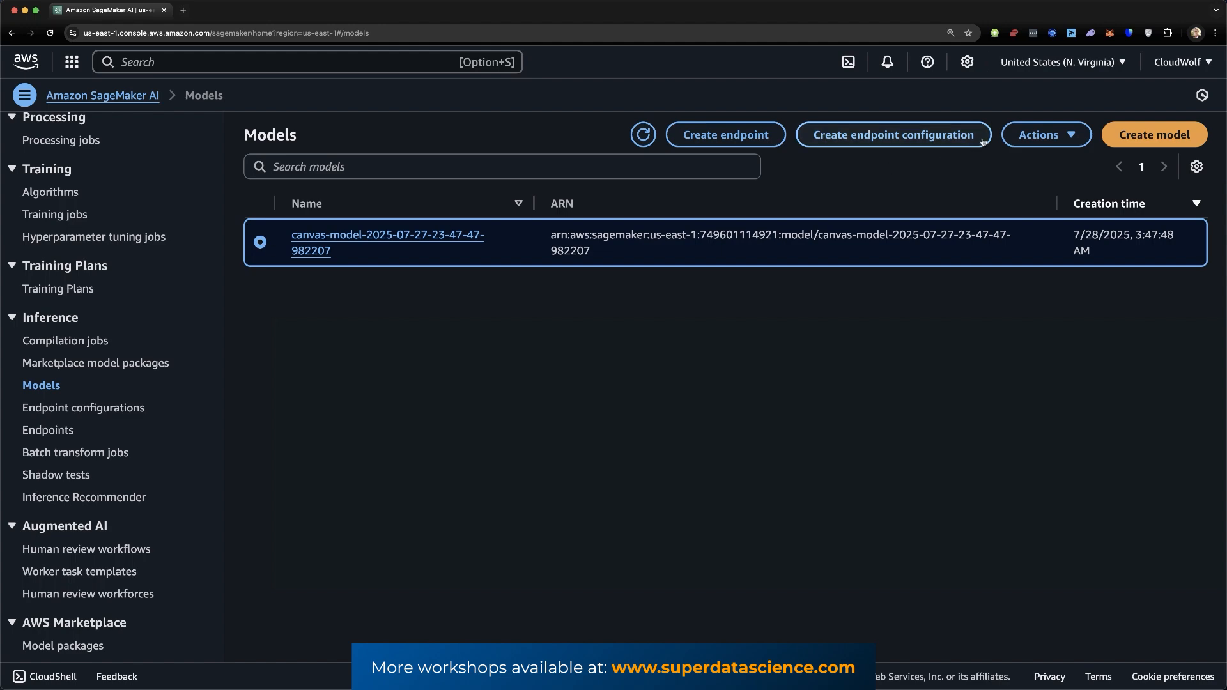
left_click(1044, 135)
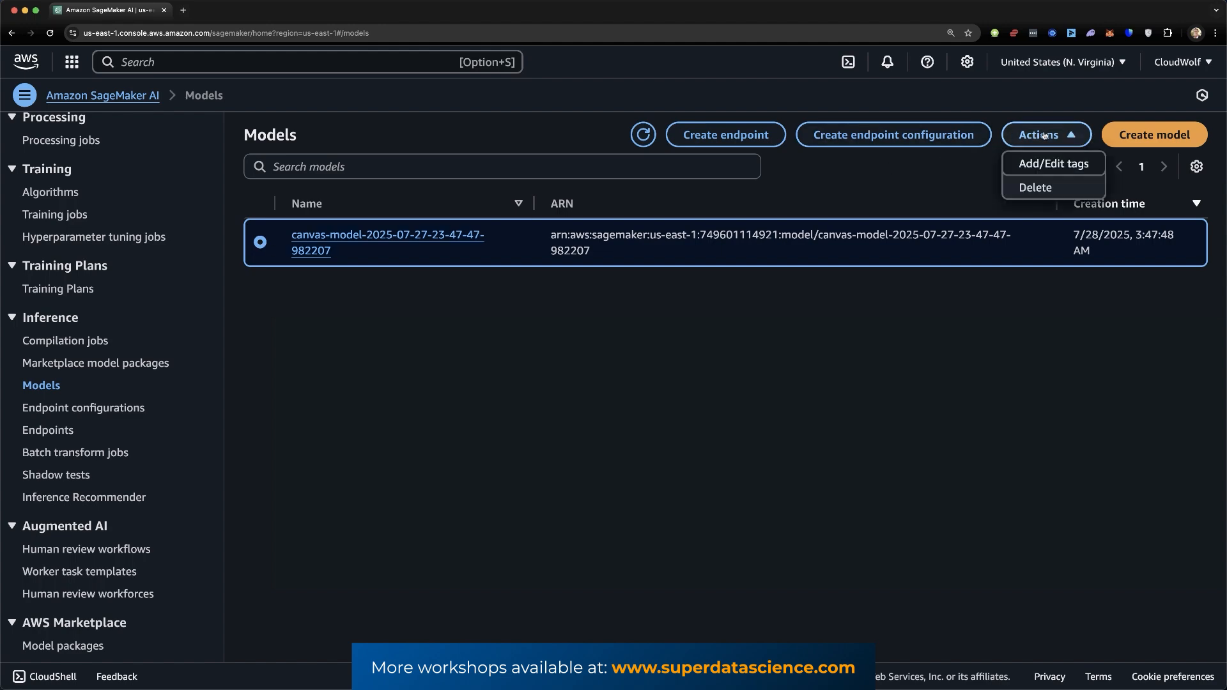
left_click(1041, 190)
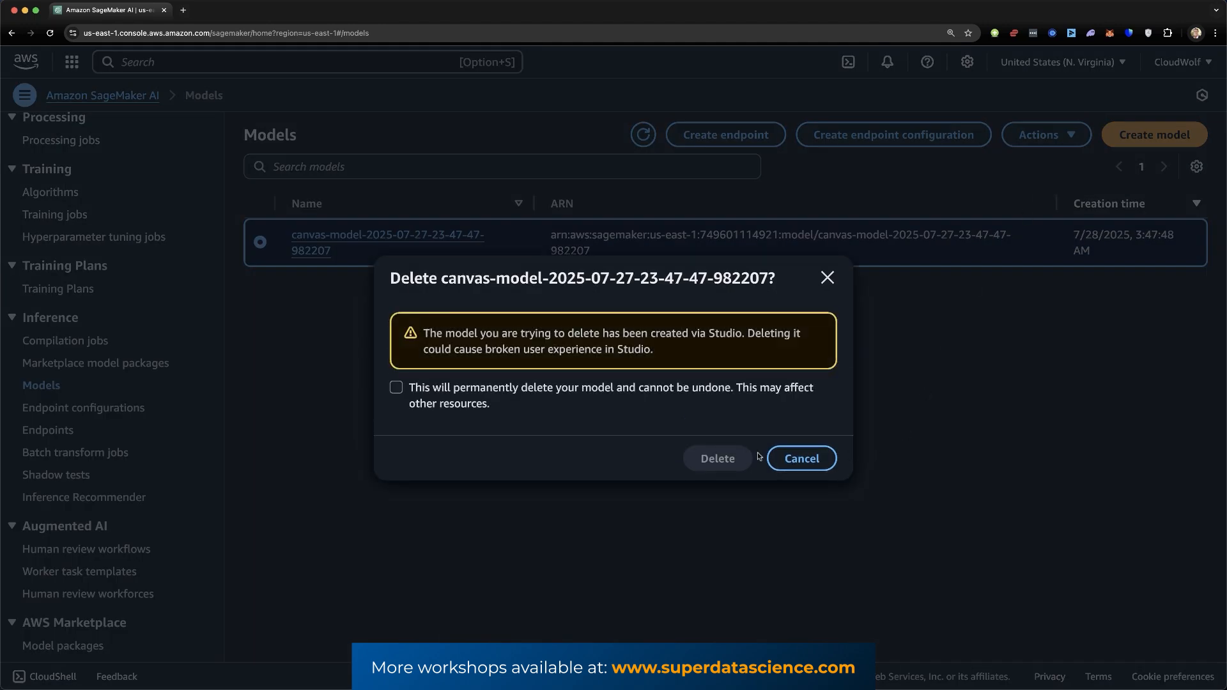
left_click(397, 390)
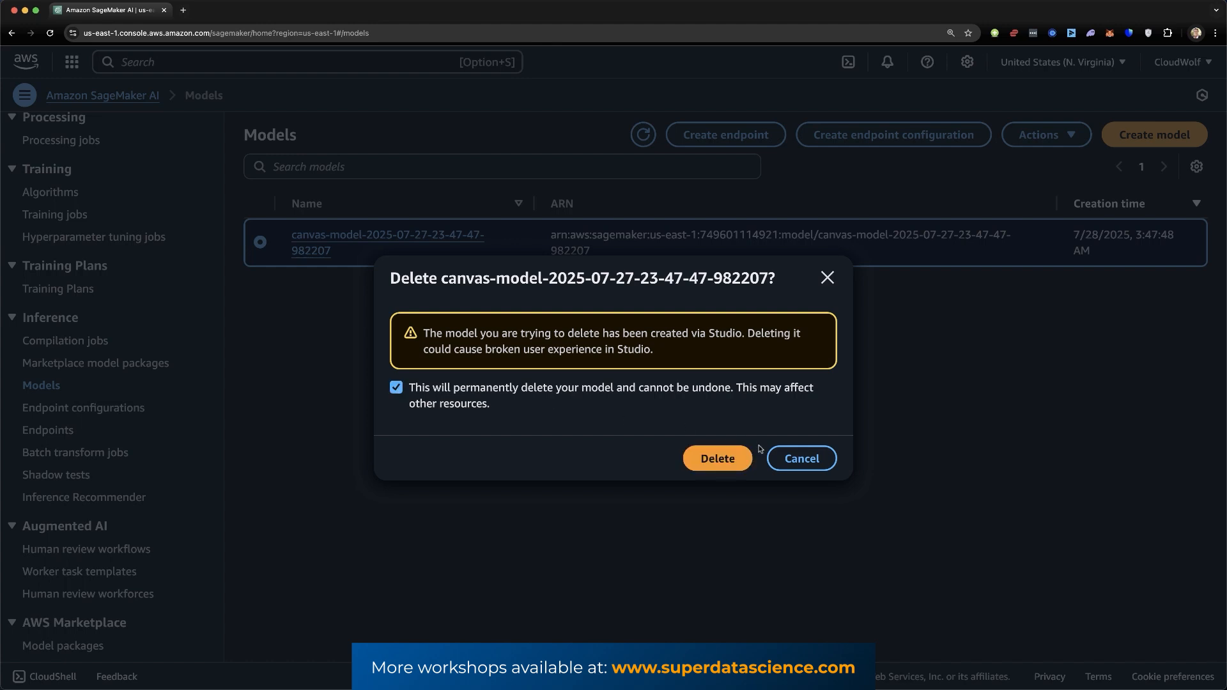
left_click(717, 458)
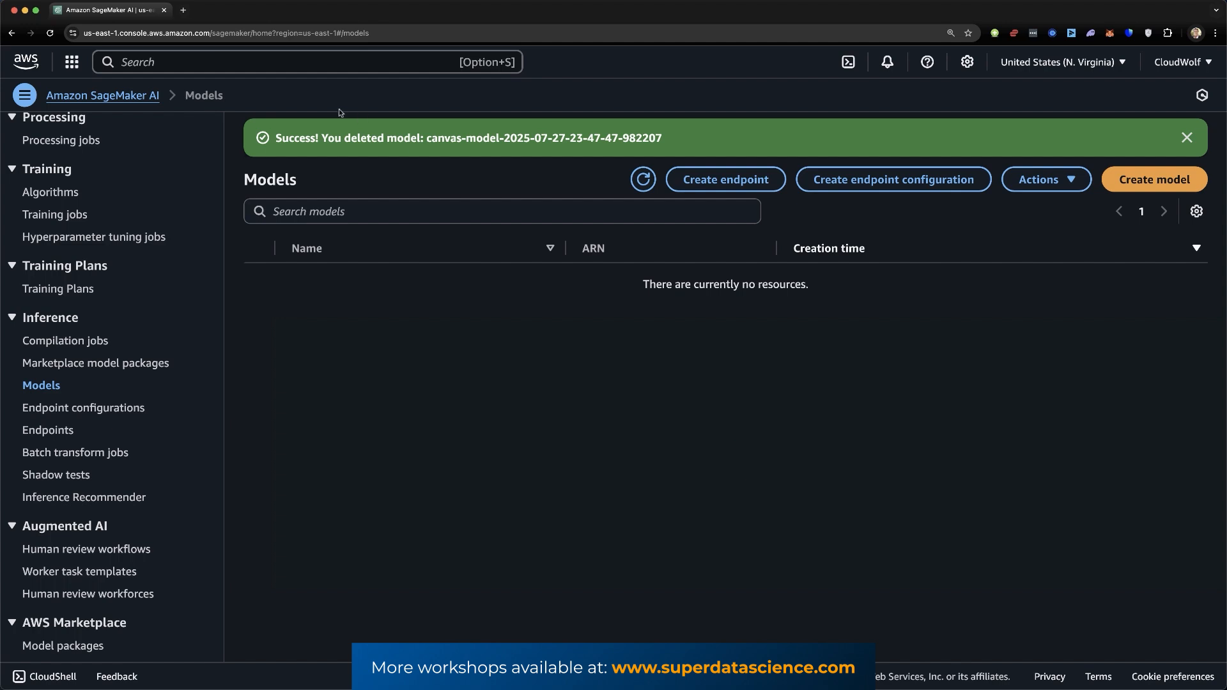
Check compilation jobs, models, endpoint configurations and processing jobs for leftover resources, then return to the AWS Console Home.
left_click(54, 347)
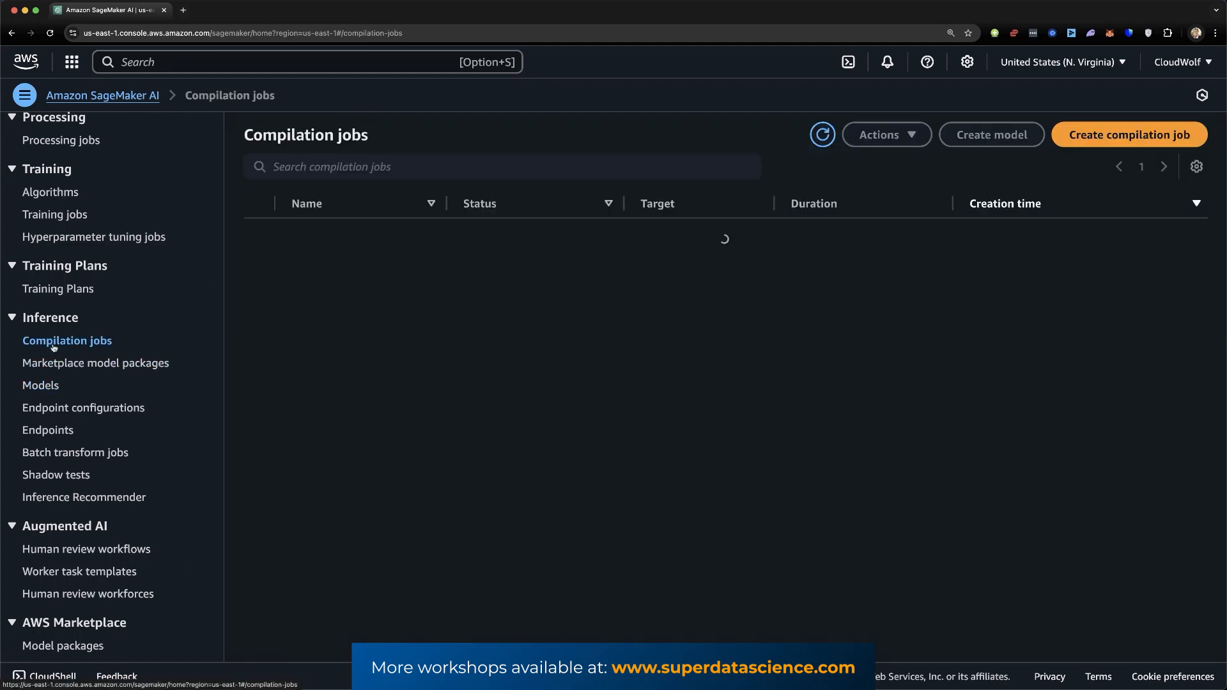
left_click(39, 386)
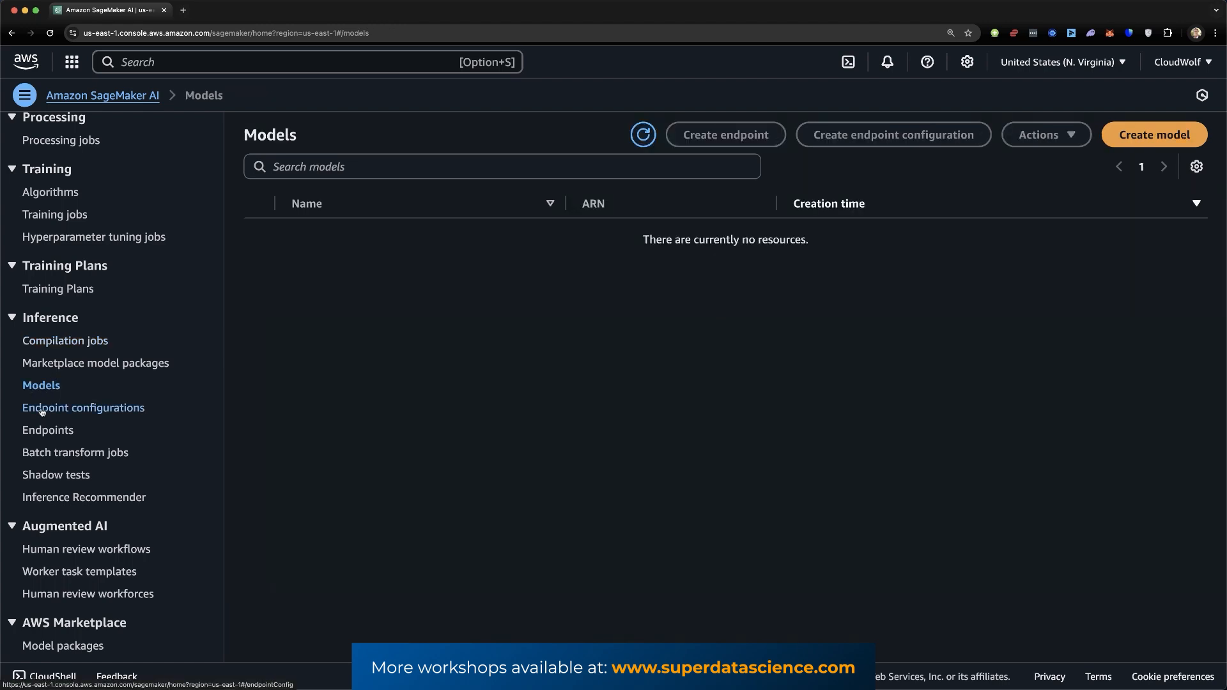
left_click(55, 411)
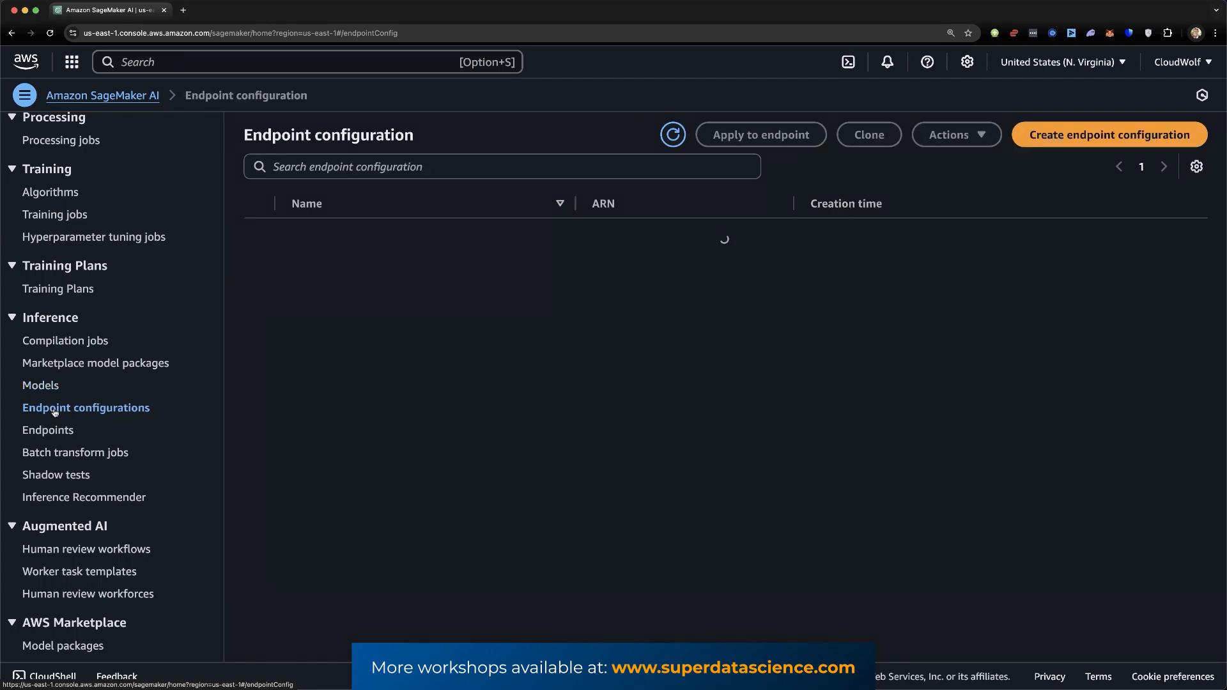
scroll(55, 412, "up", 7)
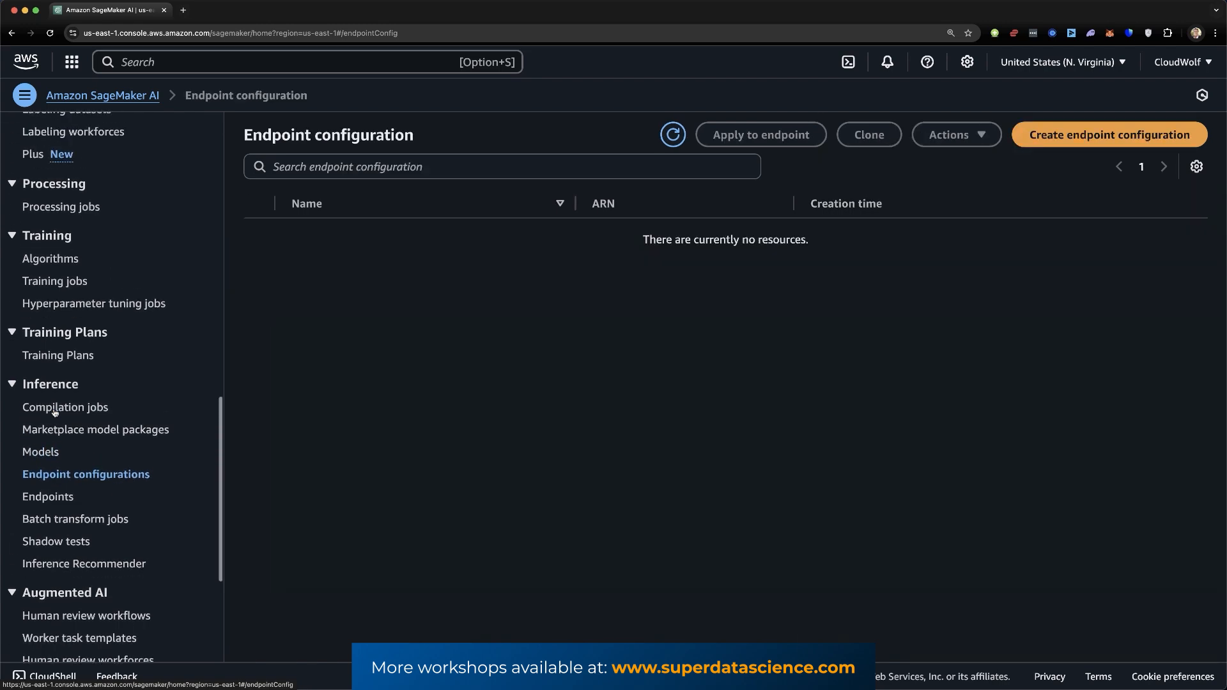
left_click(58, 378)
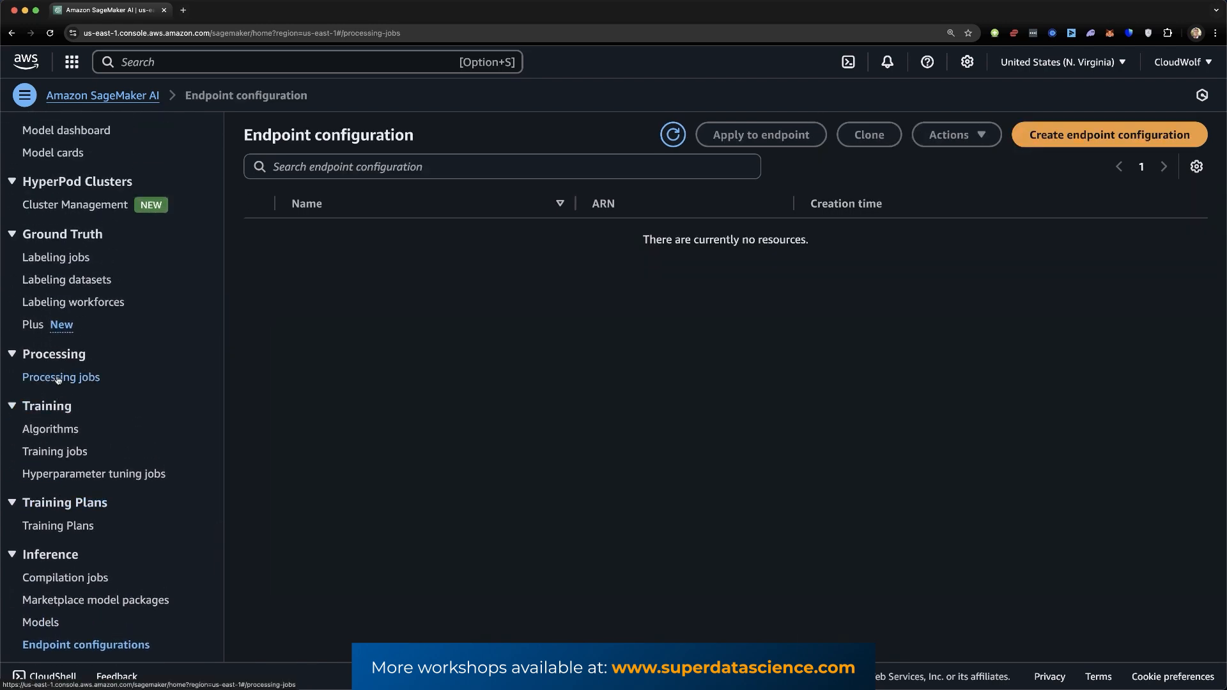
scroll(58, 378, "up", 6)
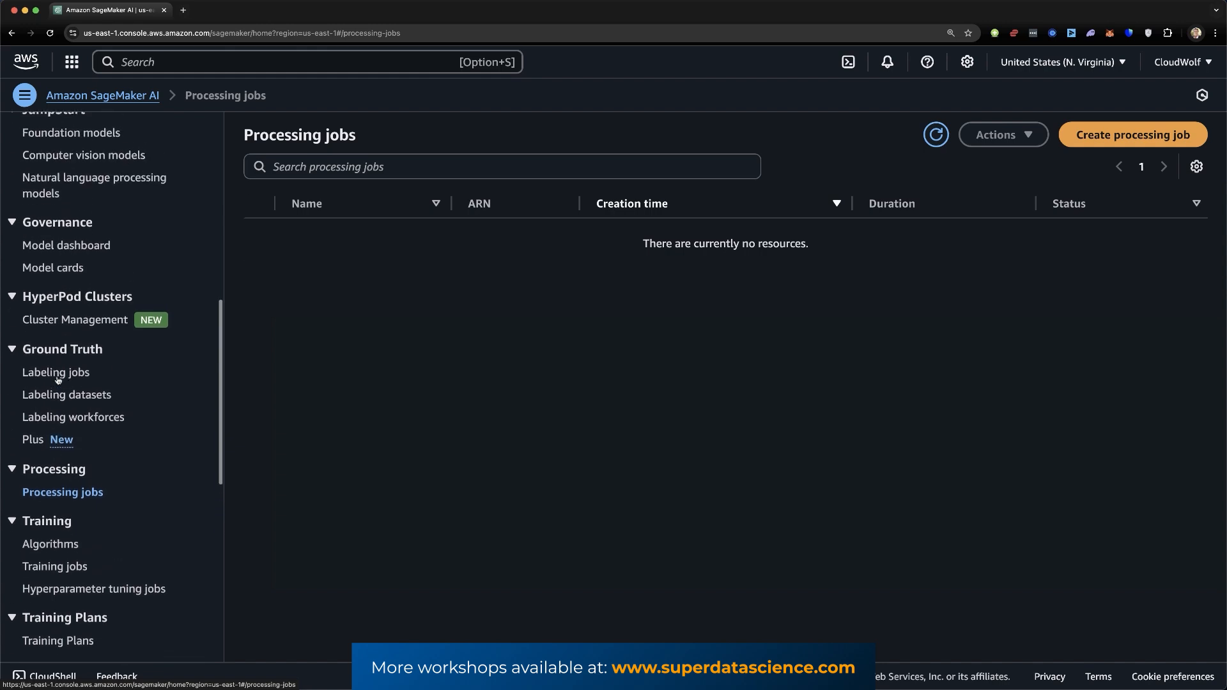
scroll(58, 380, "up", 13)
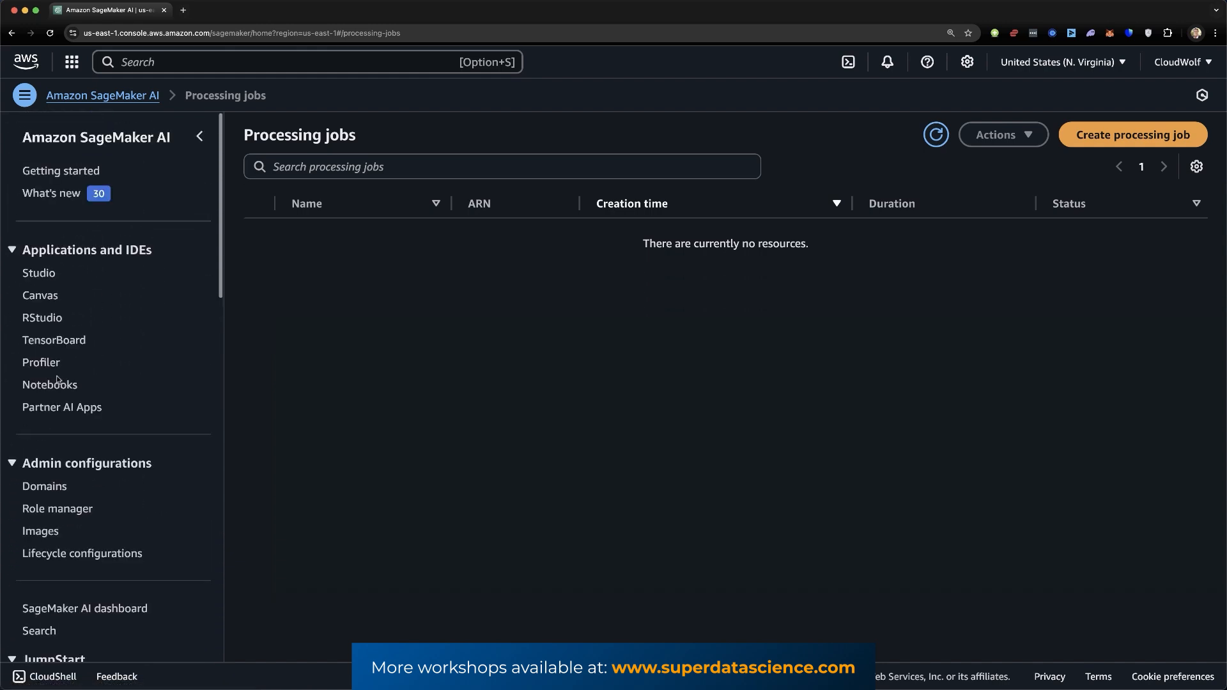
left_click(26, 62)
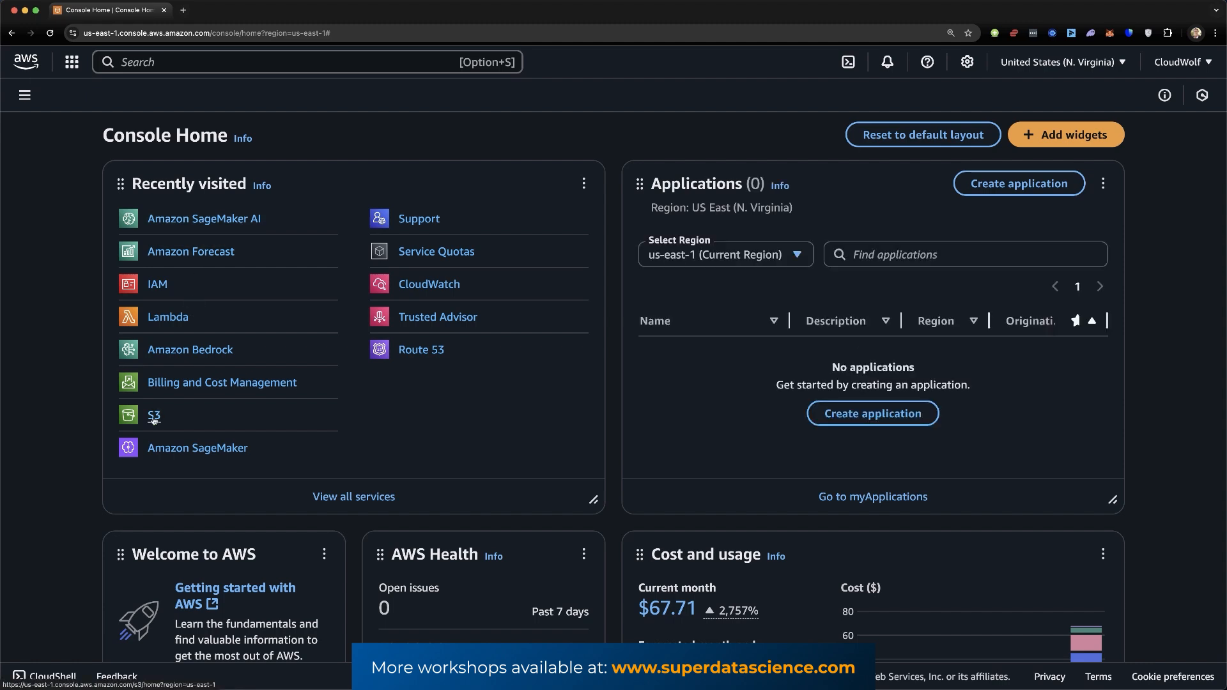
Find the S3 service and open its list of general purpose buckets.
left_click(212, 61)
type("S")
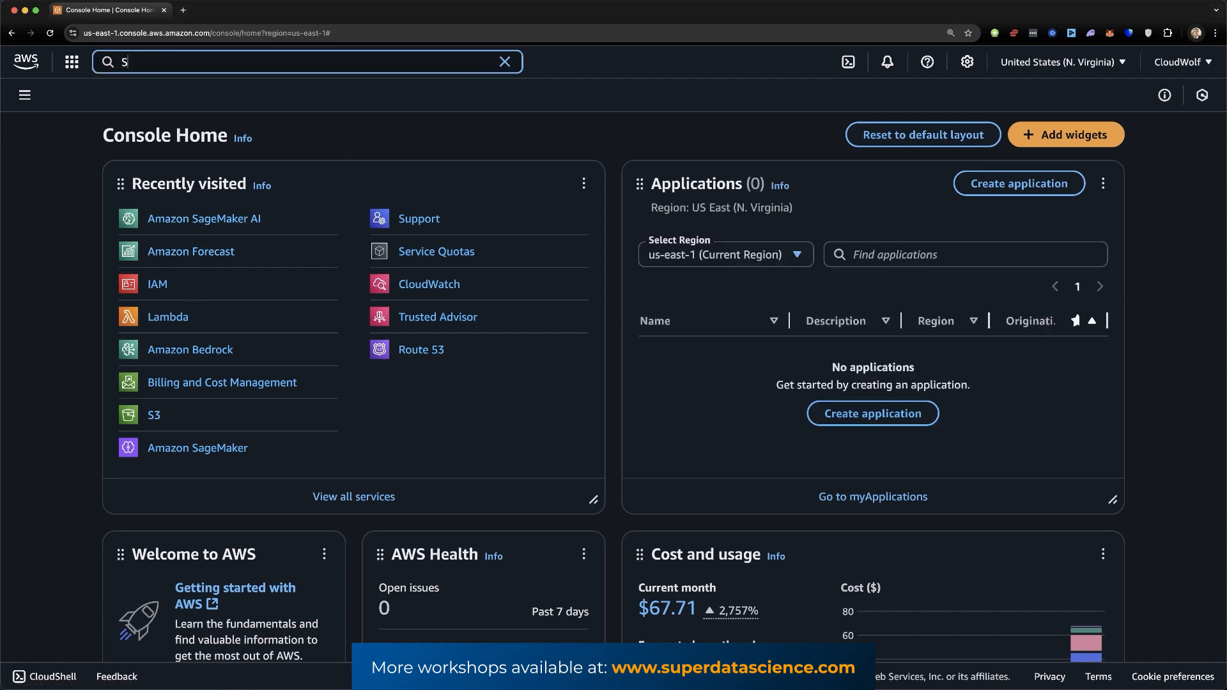
type("3")
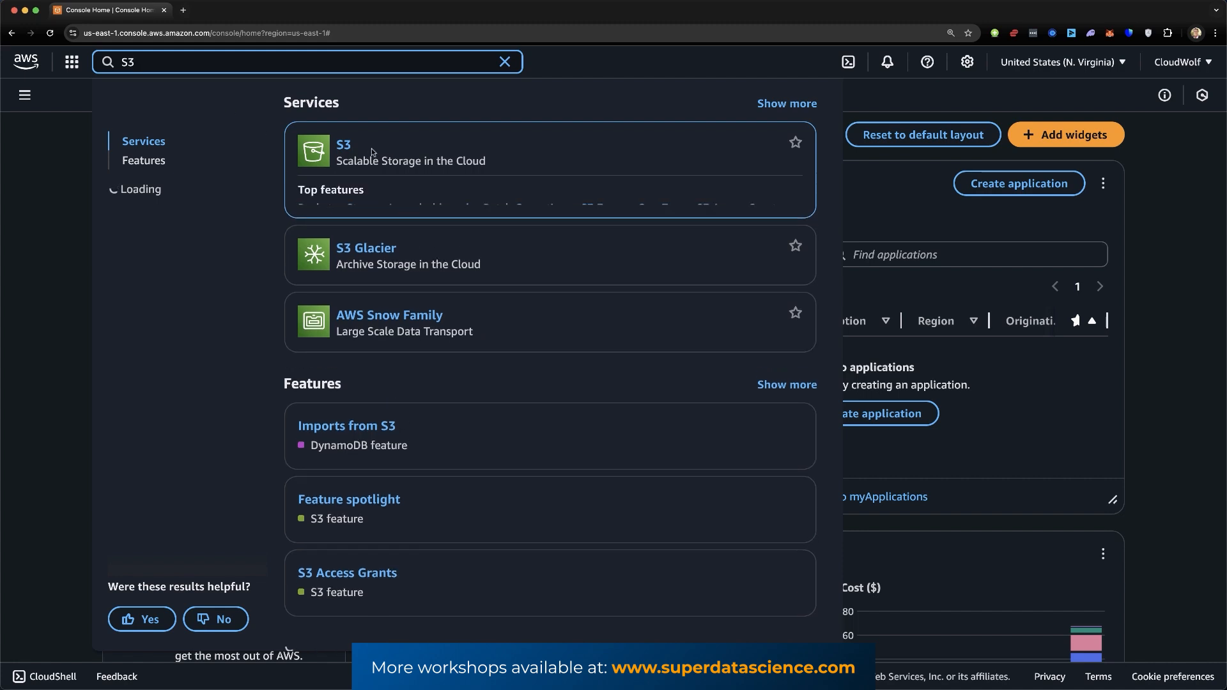
left_click(344, 146)
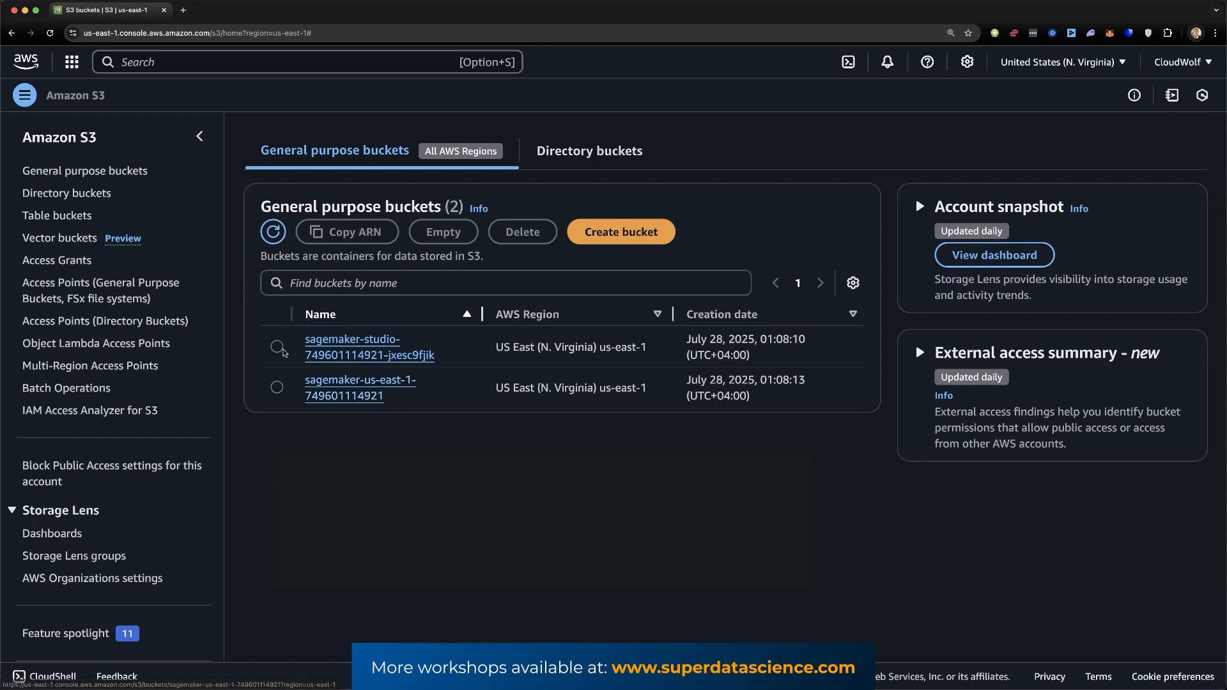
Check the sagemaker-studio bucket for objects, then delete that bucket, entering its full name as confirmation.
left_click(342, 348)
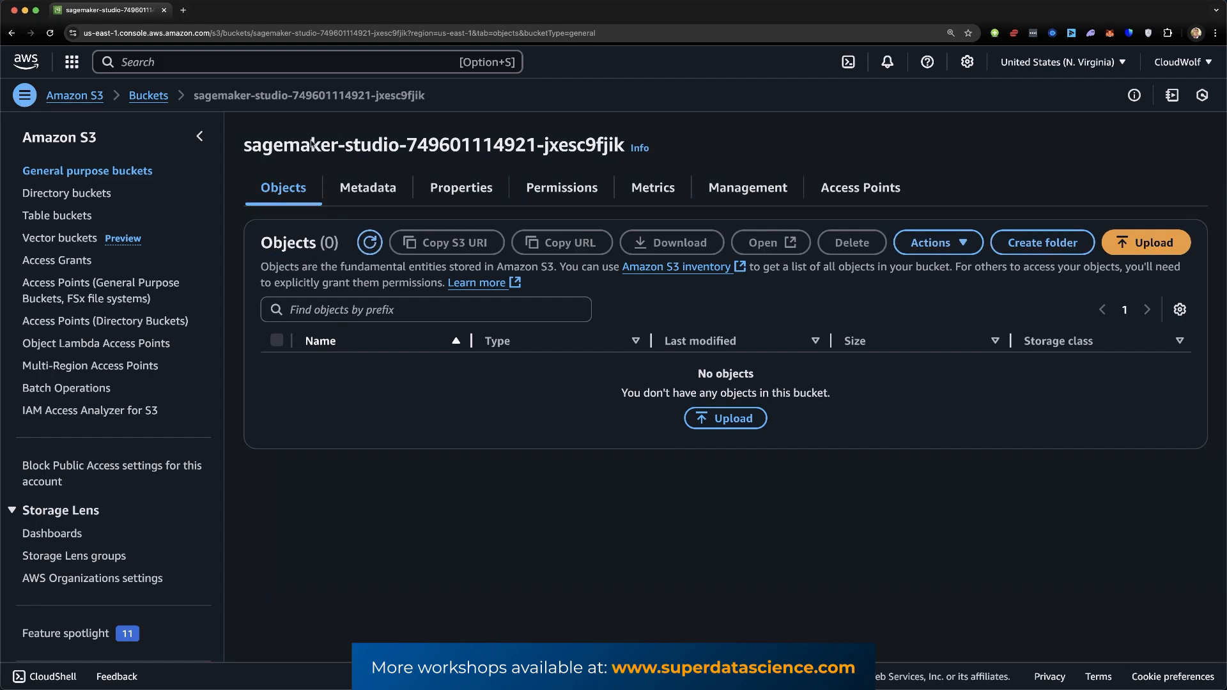
left_click(149, 96)
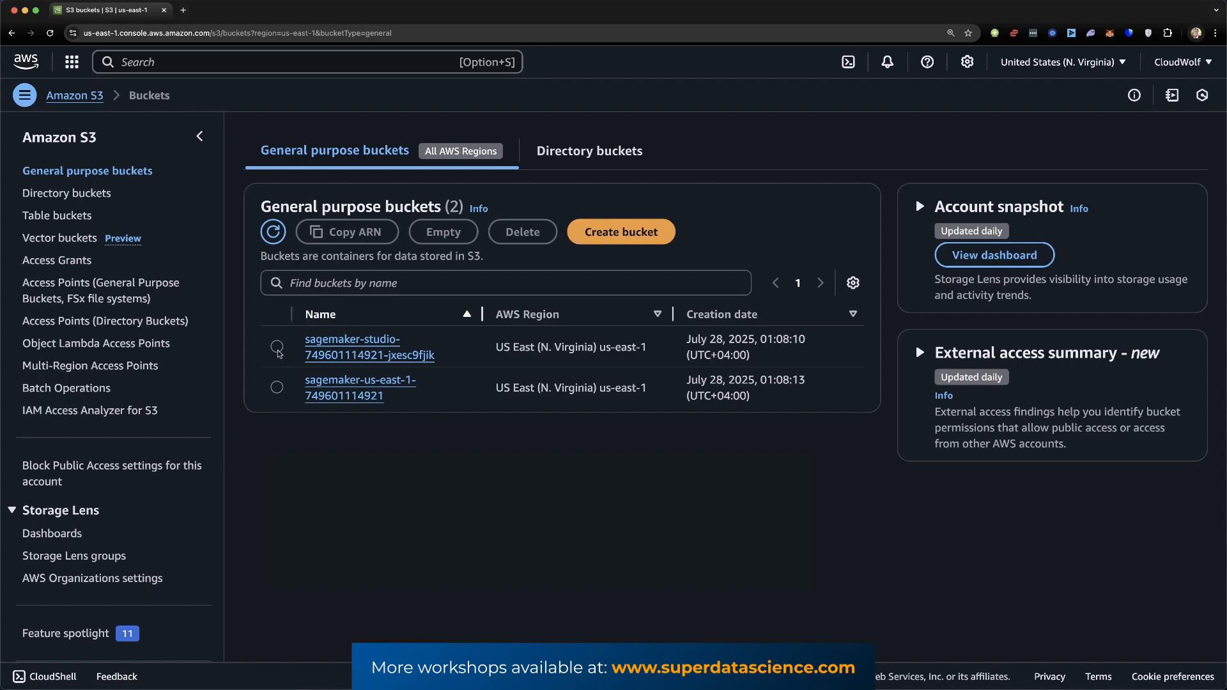
left_click(277, 346)
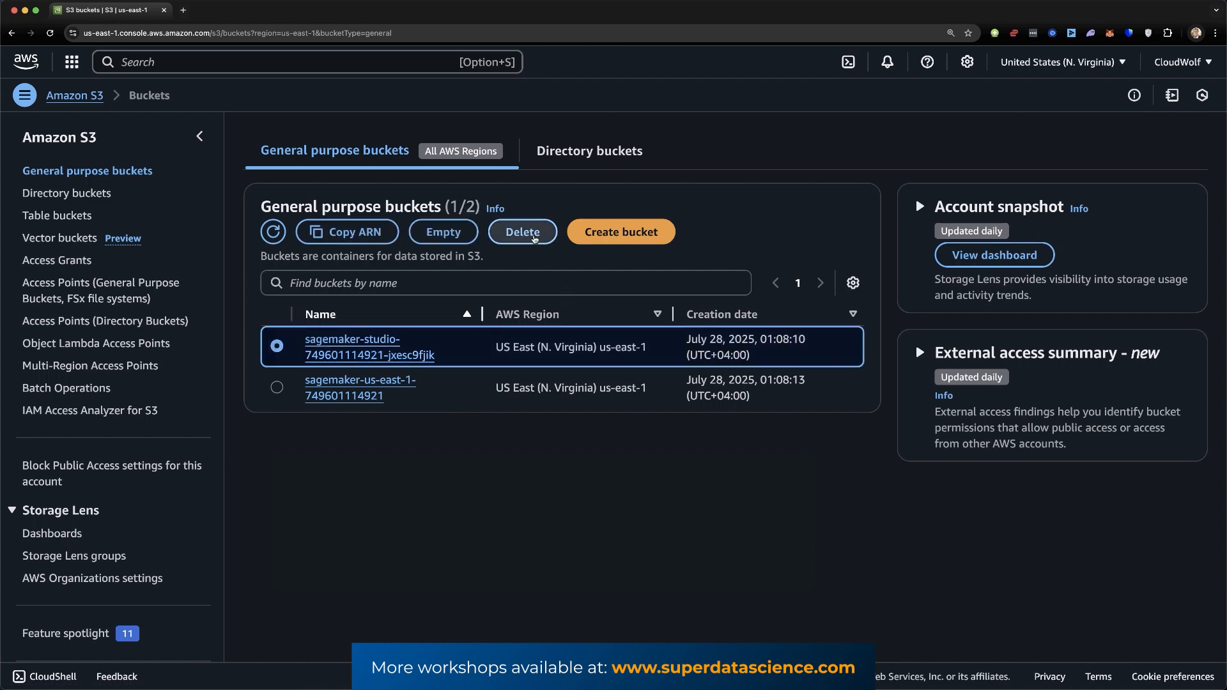
left_click(521, 232)
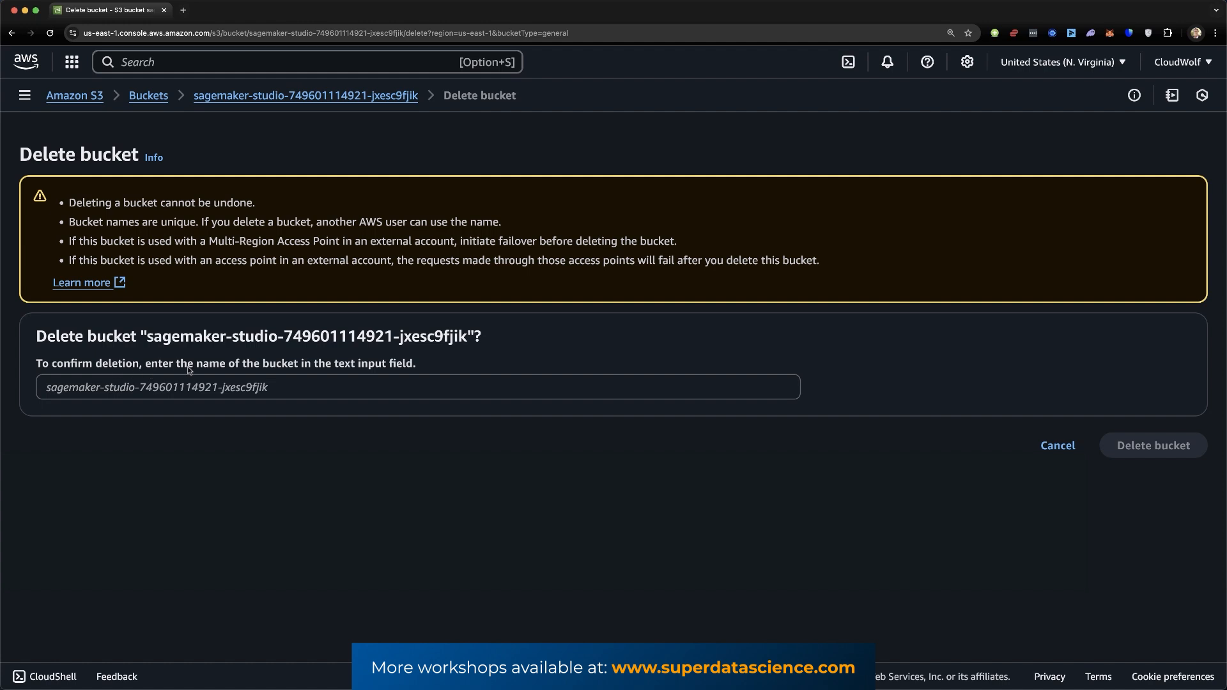
left_click_drag(147, 336, 471, 336)
key("super+c")
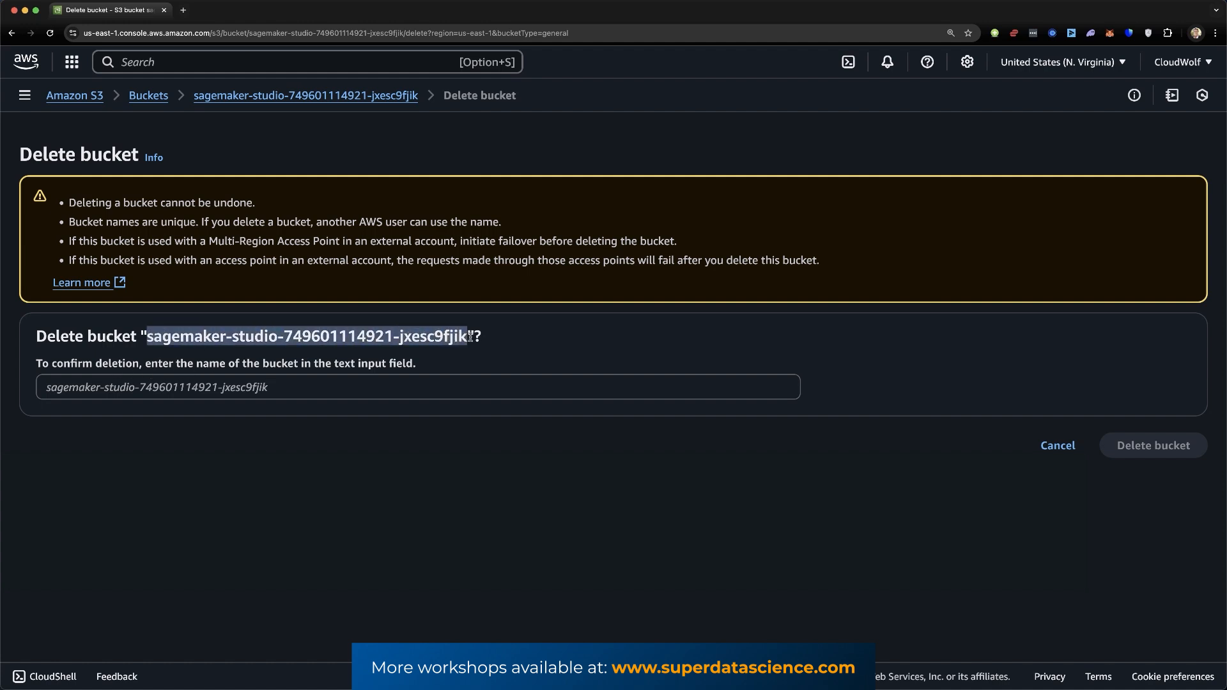
left_click(331, 383)
key("super+v")
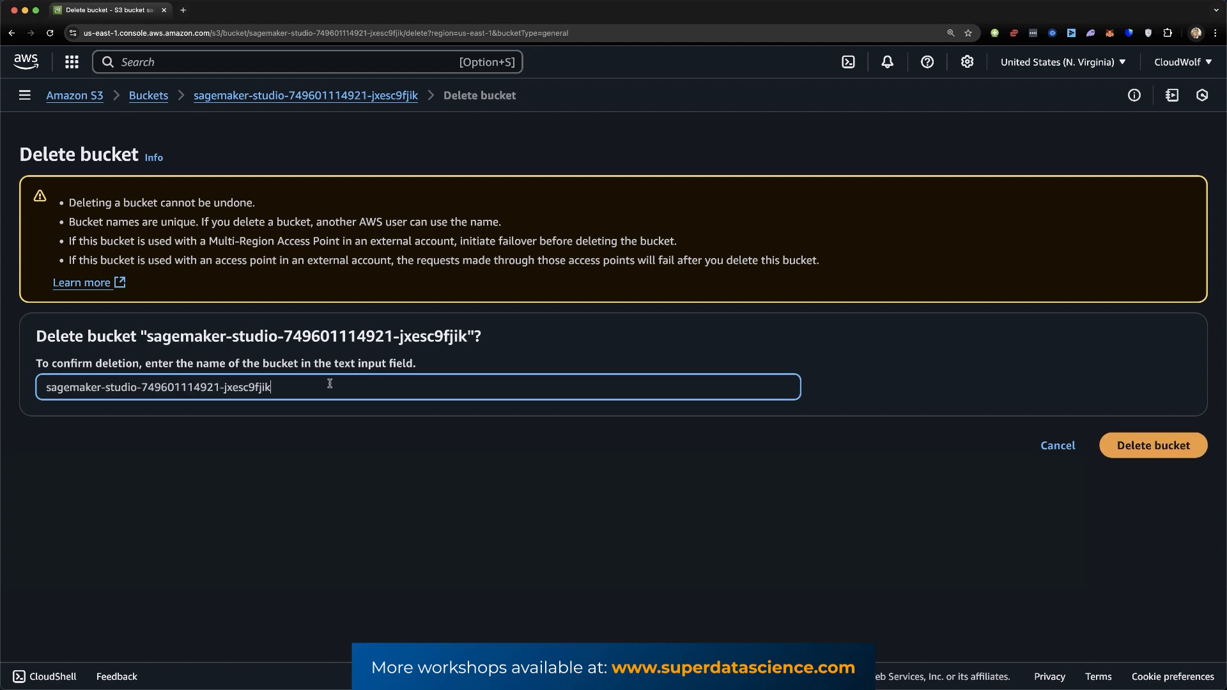
left_click(1158, 447)
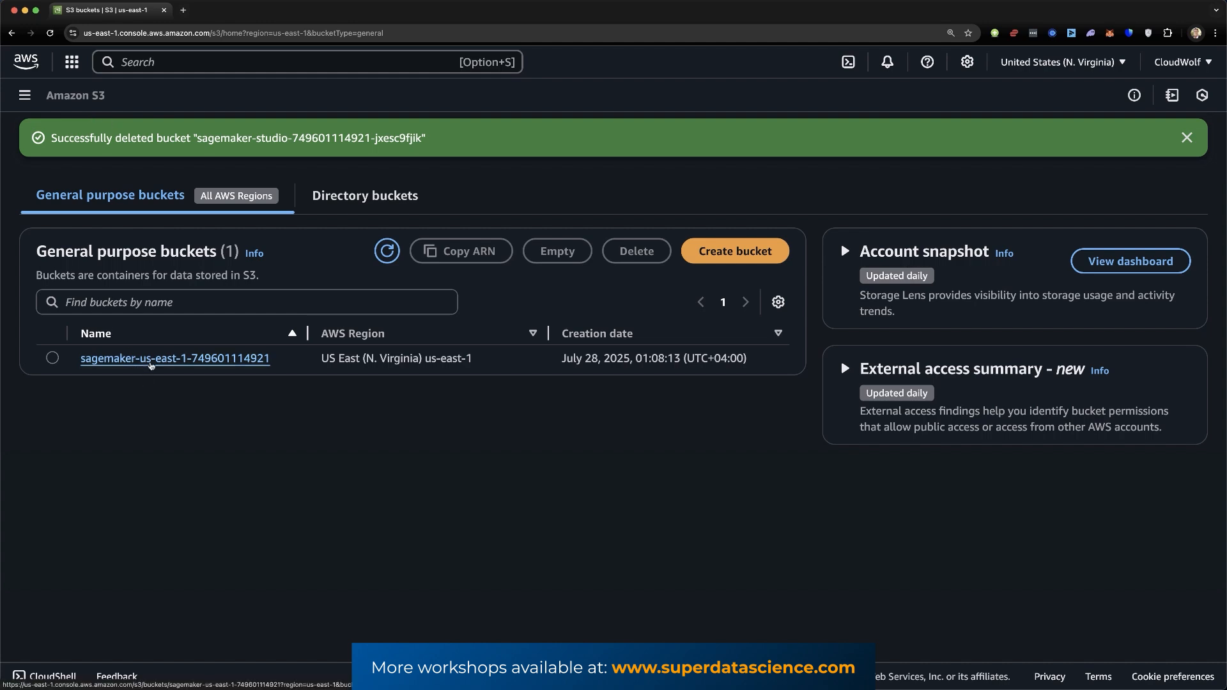
Inspect the sagemaker-us-east-1 bucket's contents, then empty it with the confirmation text "permanently delete" and return to the bucket list.
left_click(151, 360)
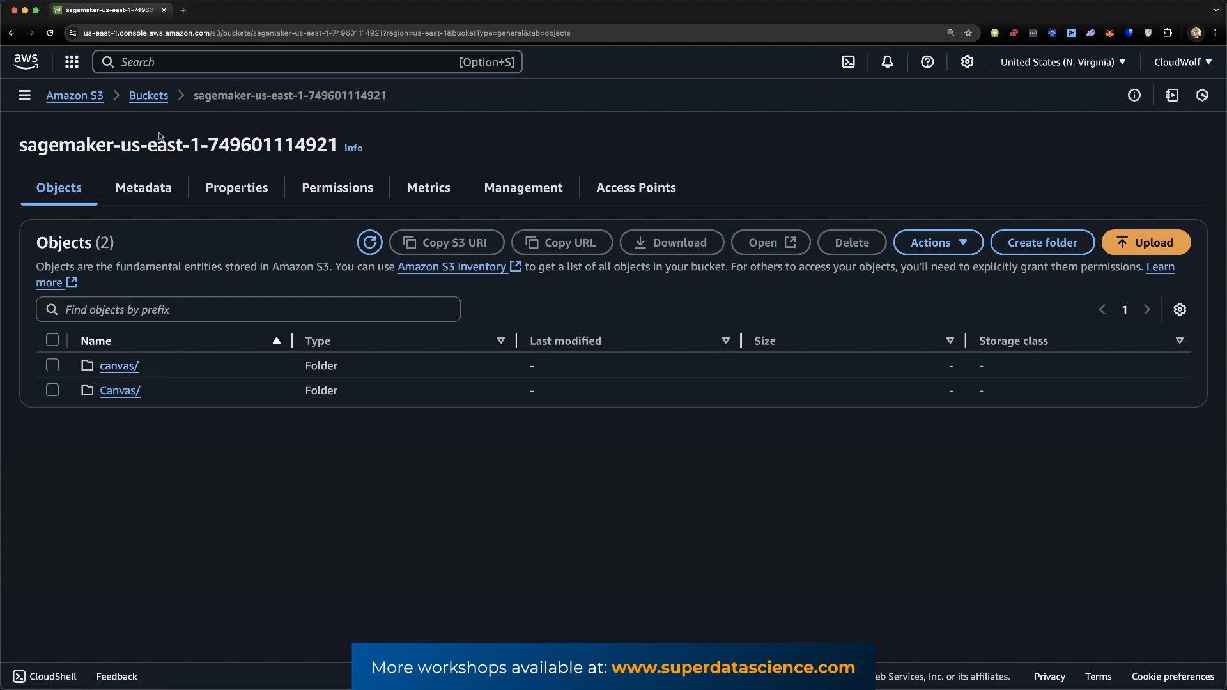
left_click(150, 98)
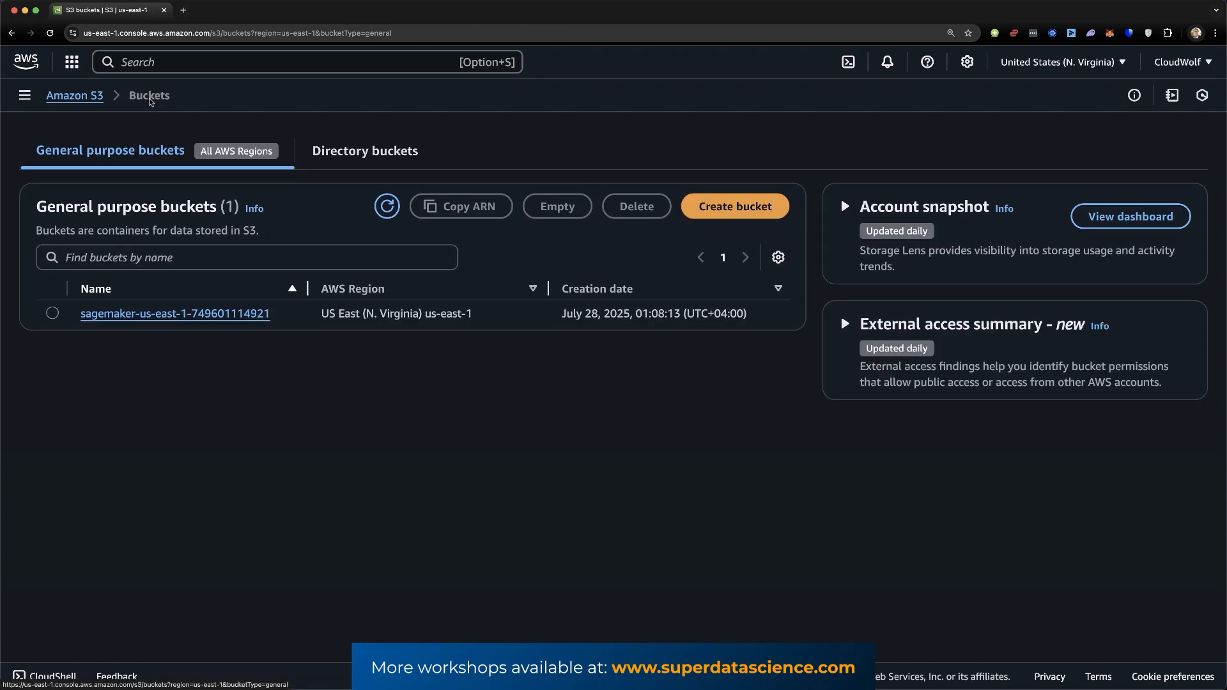
left_click(53, 313)
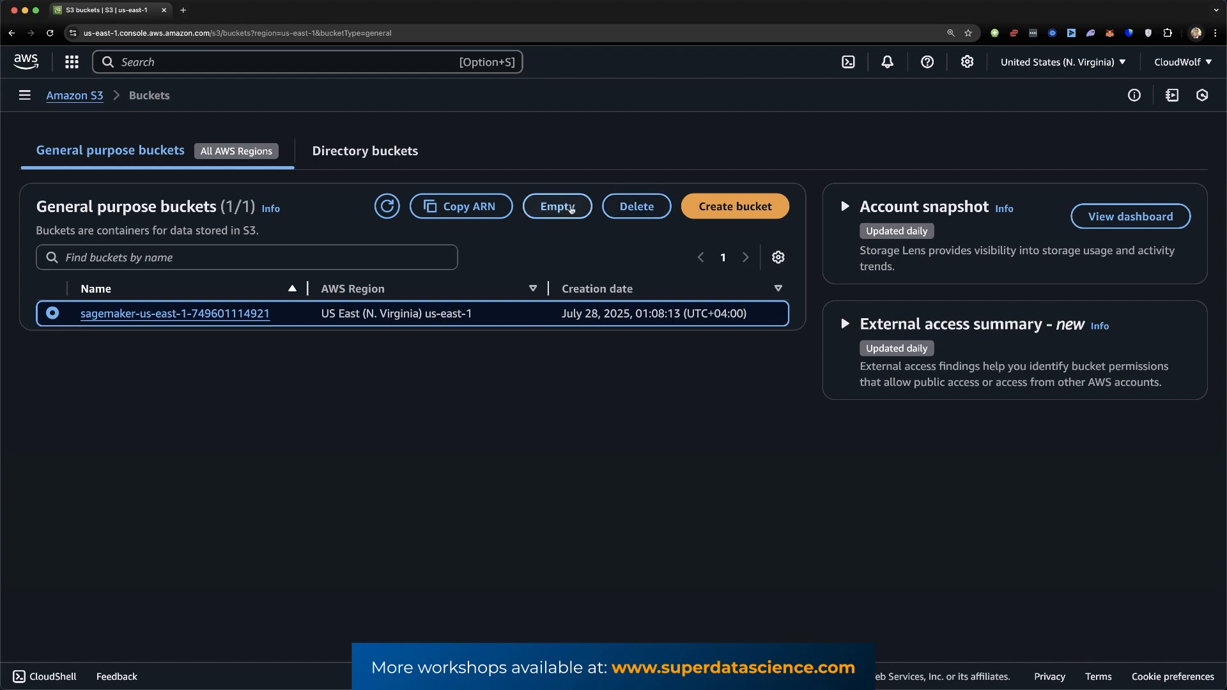
left_click(558, 208)
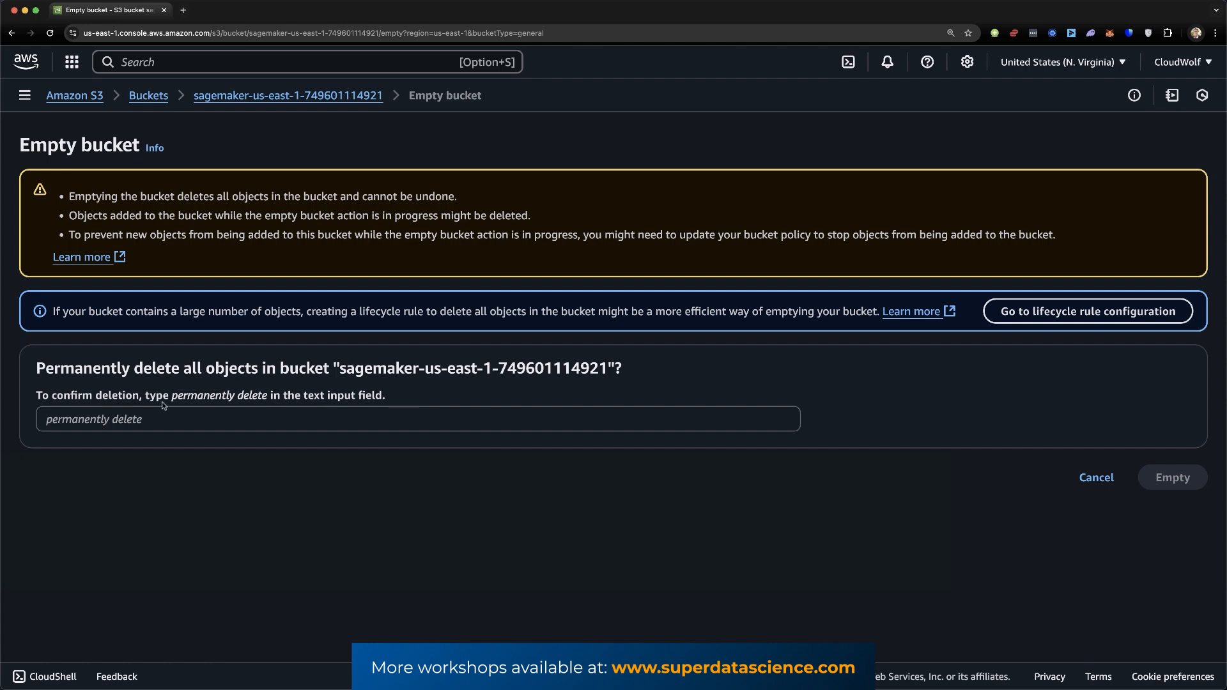
left_click_drag(173, 398, 267, 401)
key("super+c")
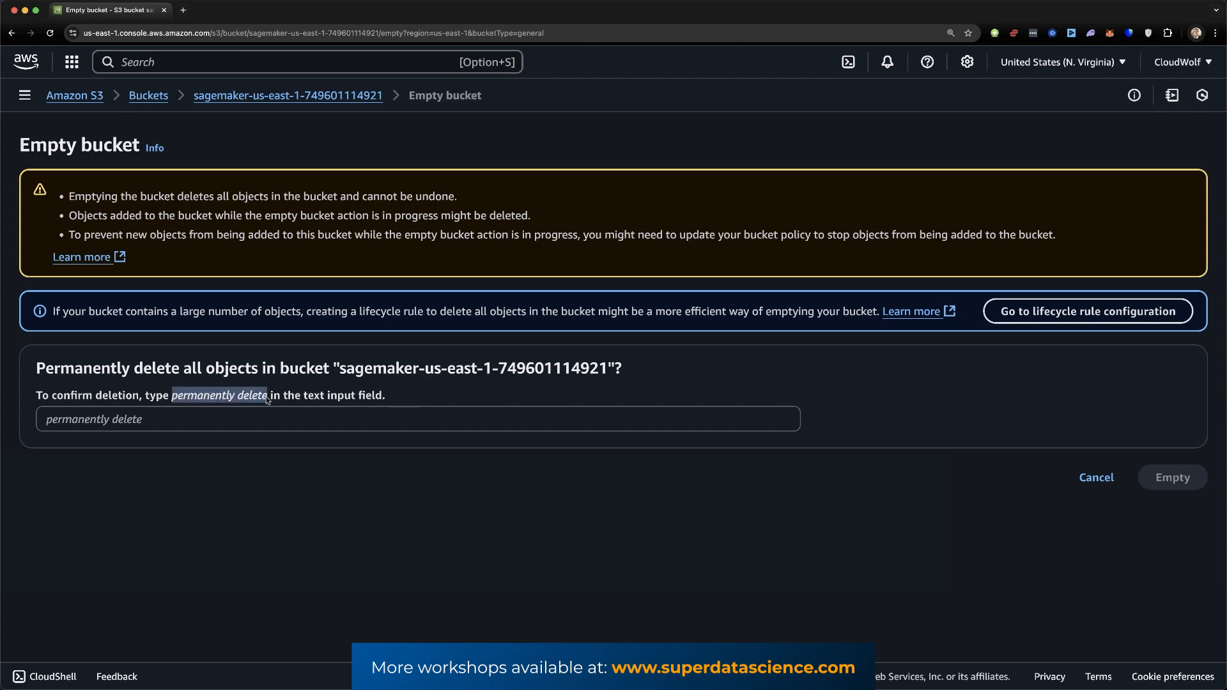
left_click(200, 425)
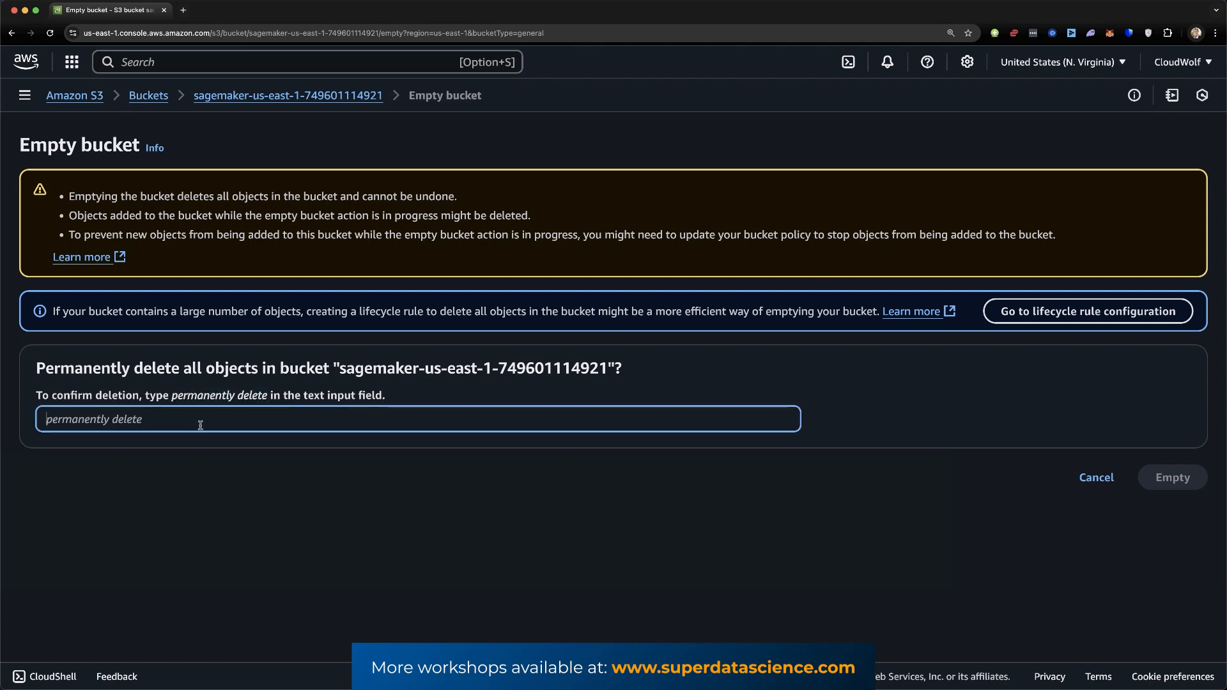
key("super+v")
left_click(274, 502)
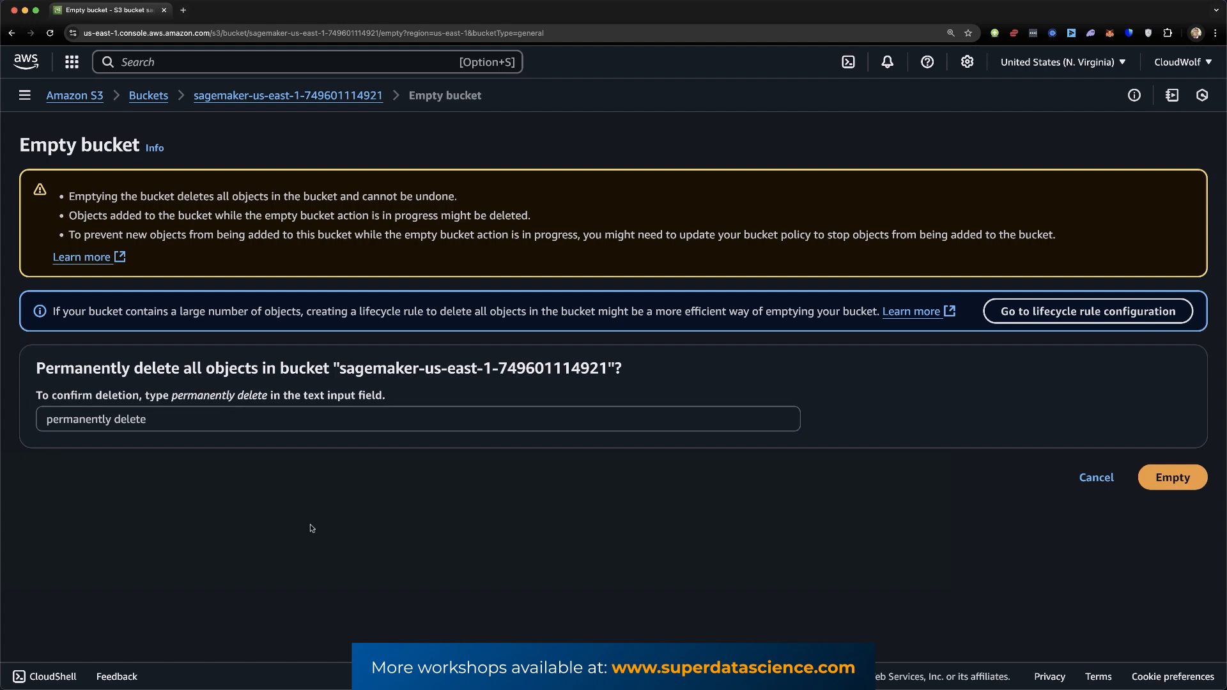
left_click(1170, 483)
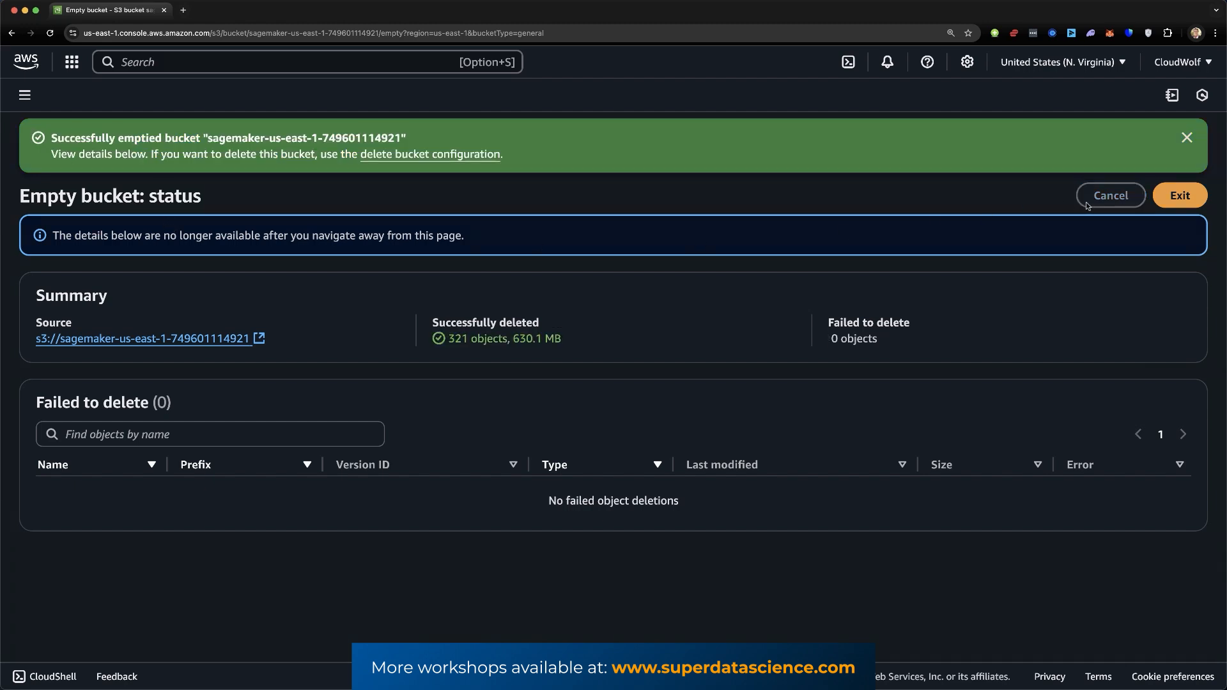
left_click(1180, 195)
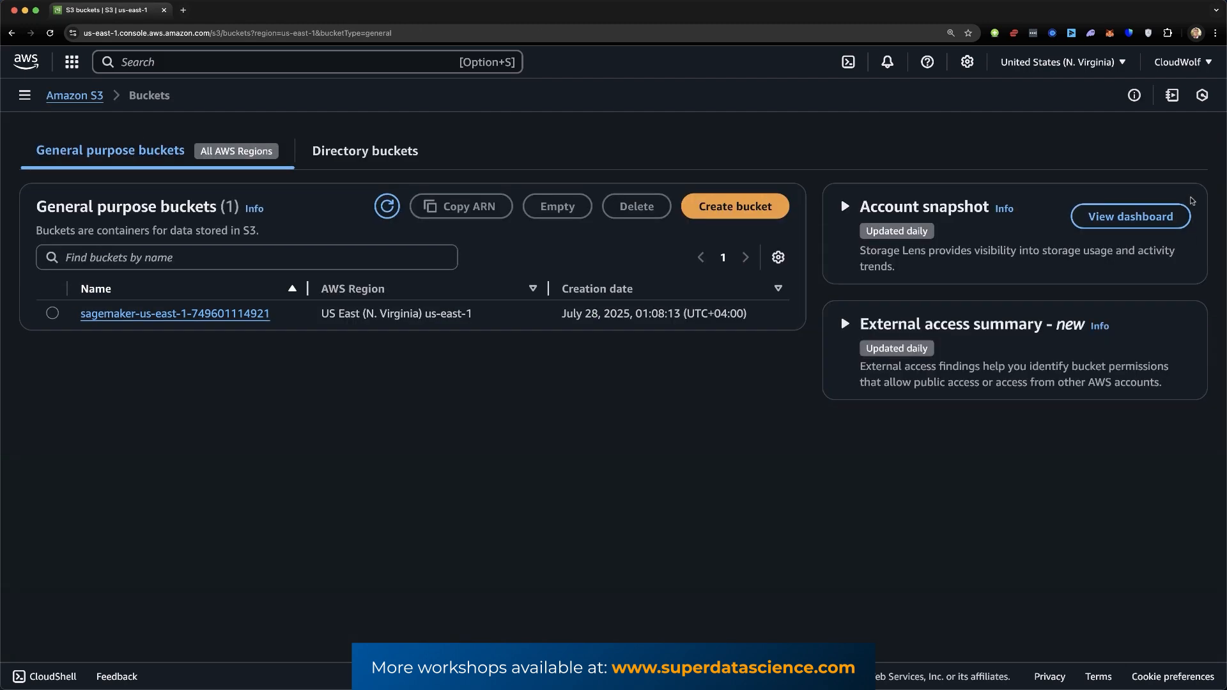
Delete the emptied sagemaker-us-east-1 bucket, entering its full name as confirmation.
left_click(52, 314)
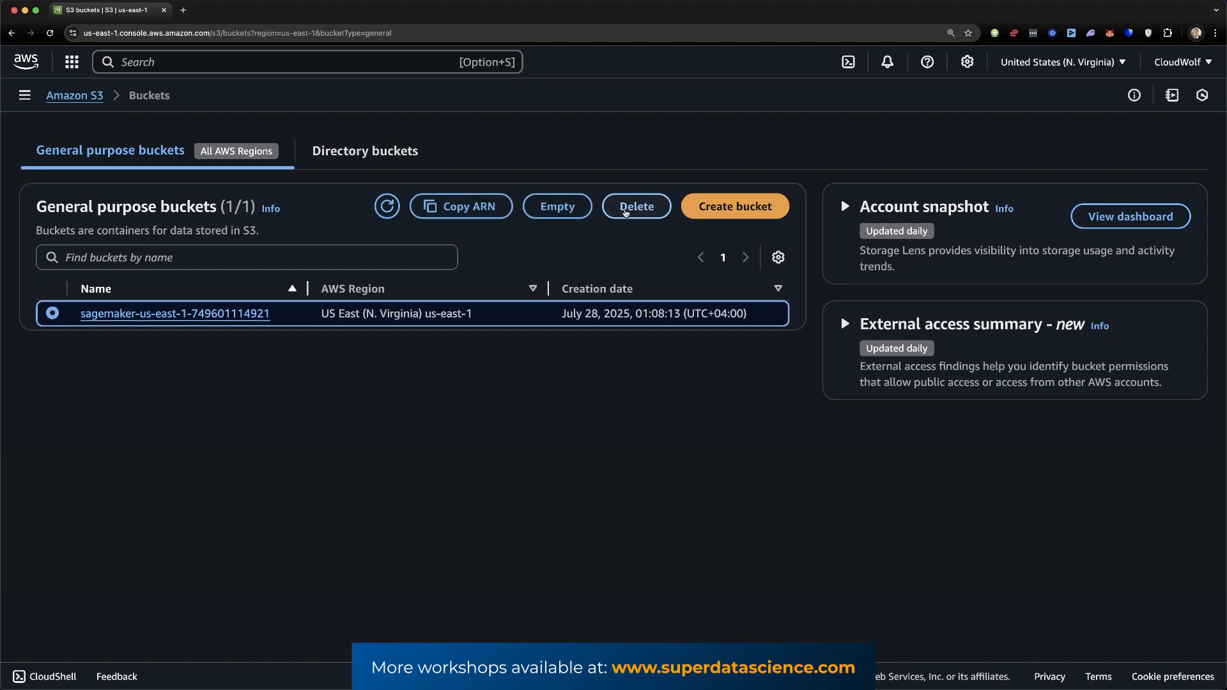
left_click(629, 210)
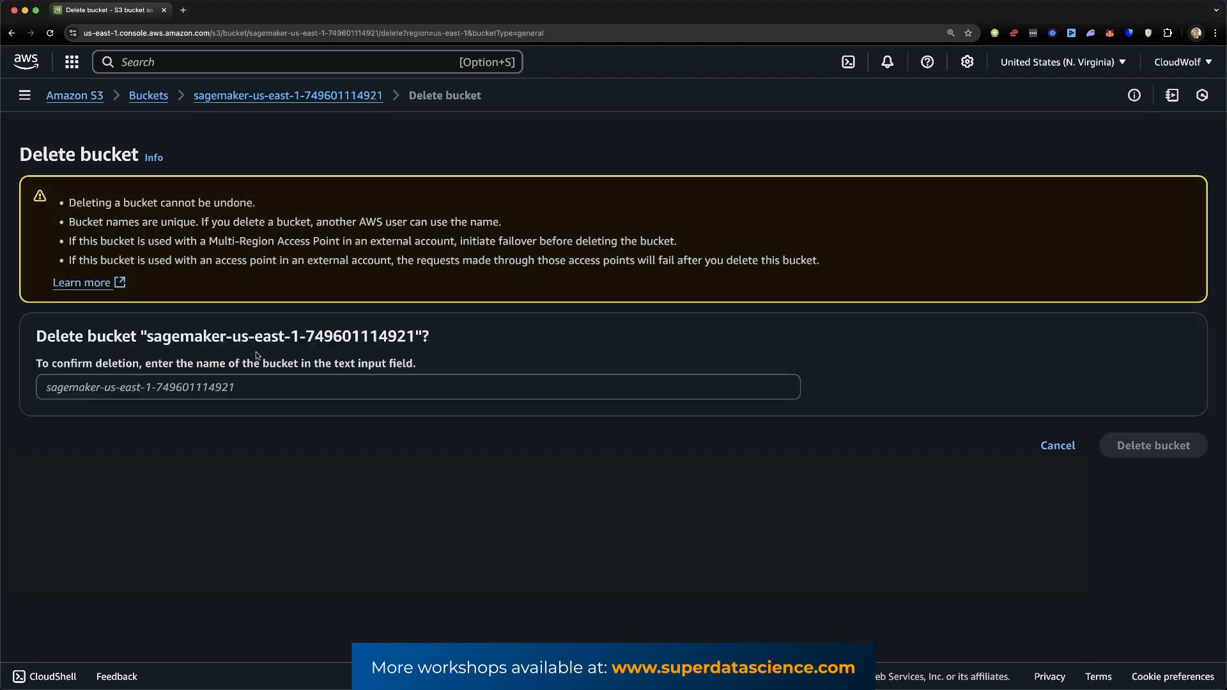
left_click_drag(147, 337, 413, 339)
key("super+c")
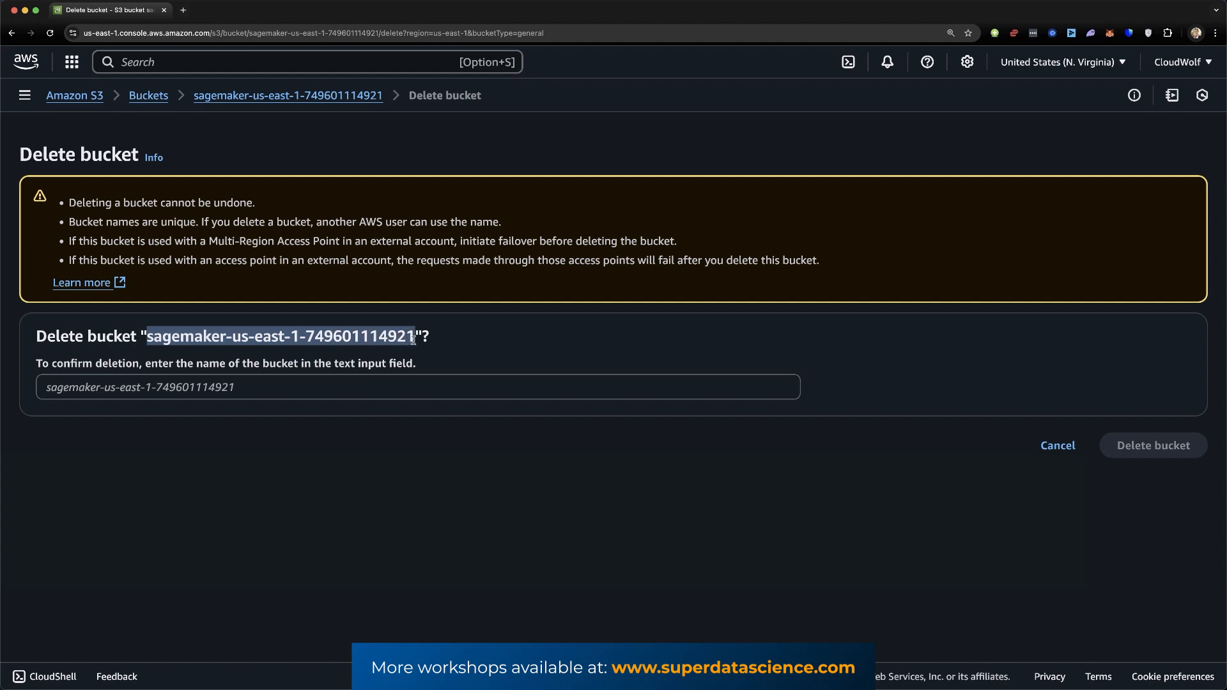
left_click(315, 397)
key("super+v")
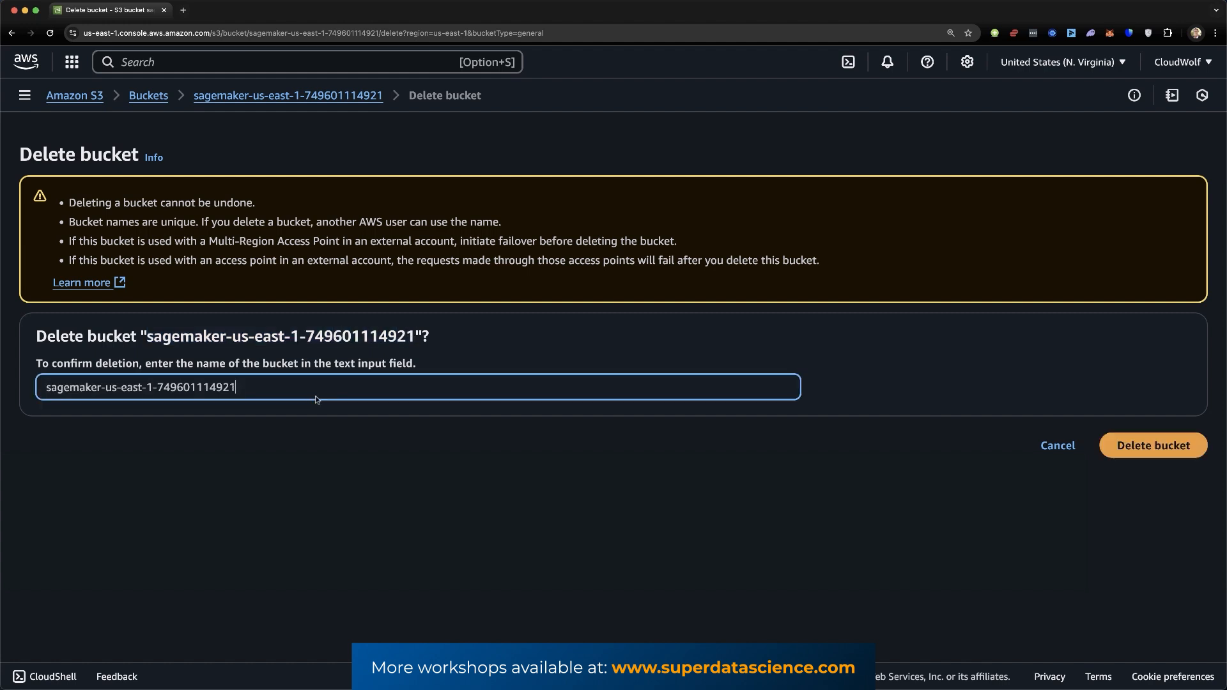
left_click(357, 504)
left_click(1163, 450)
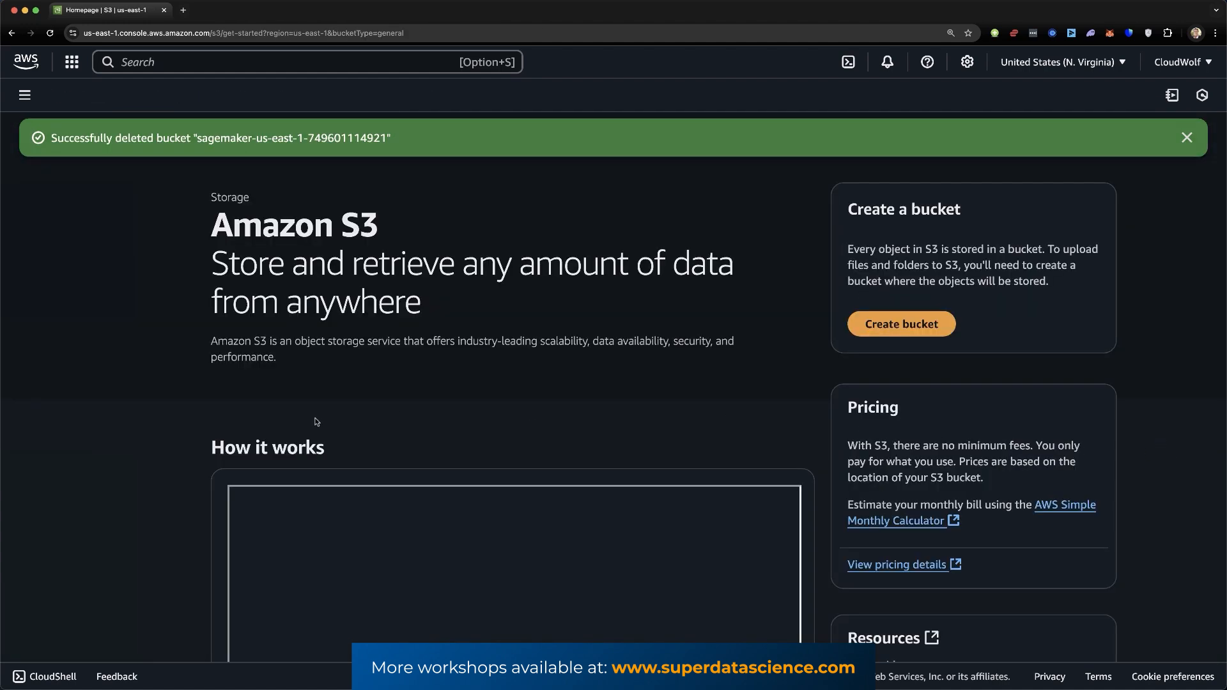
Return to the AWS Console Home, open the IAM roles list and check the roles' last activity.
left_click(28, 64)
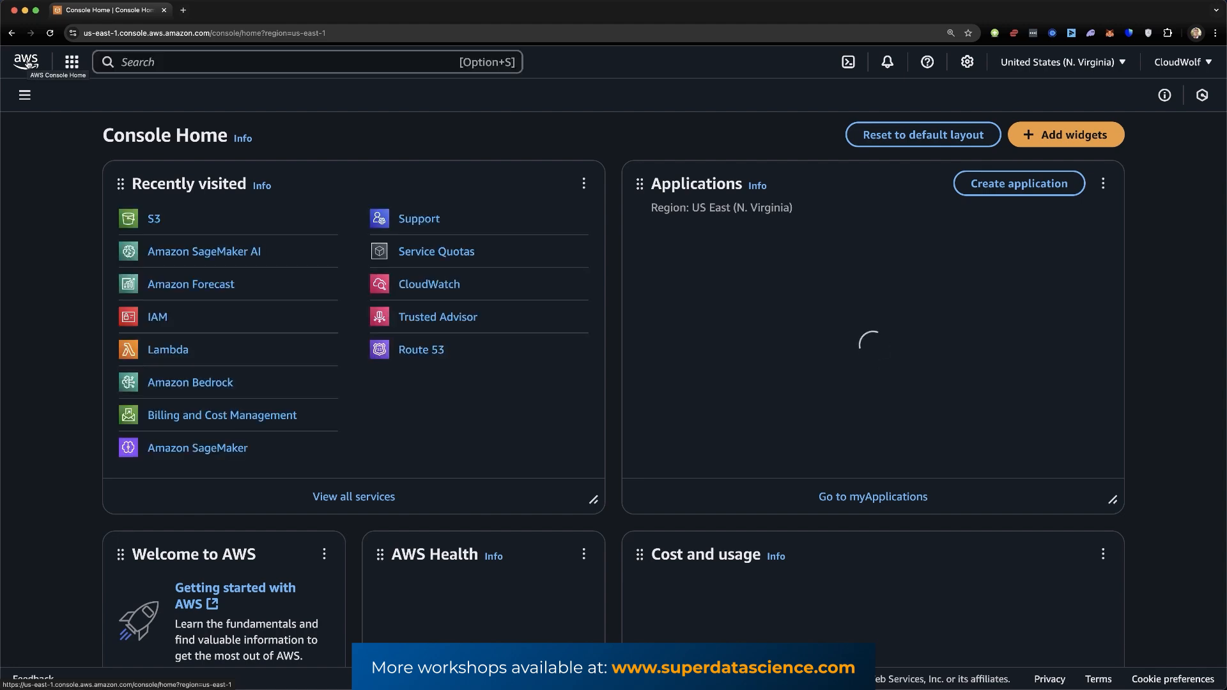
left_click(157, 317)
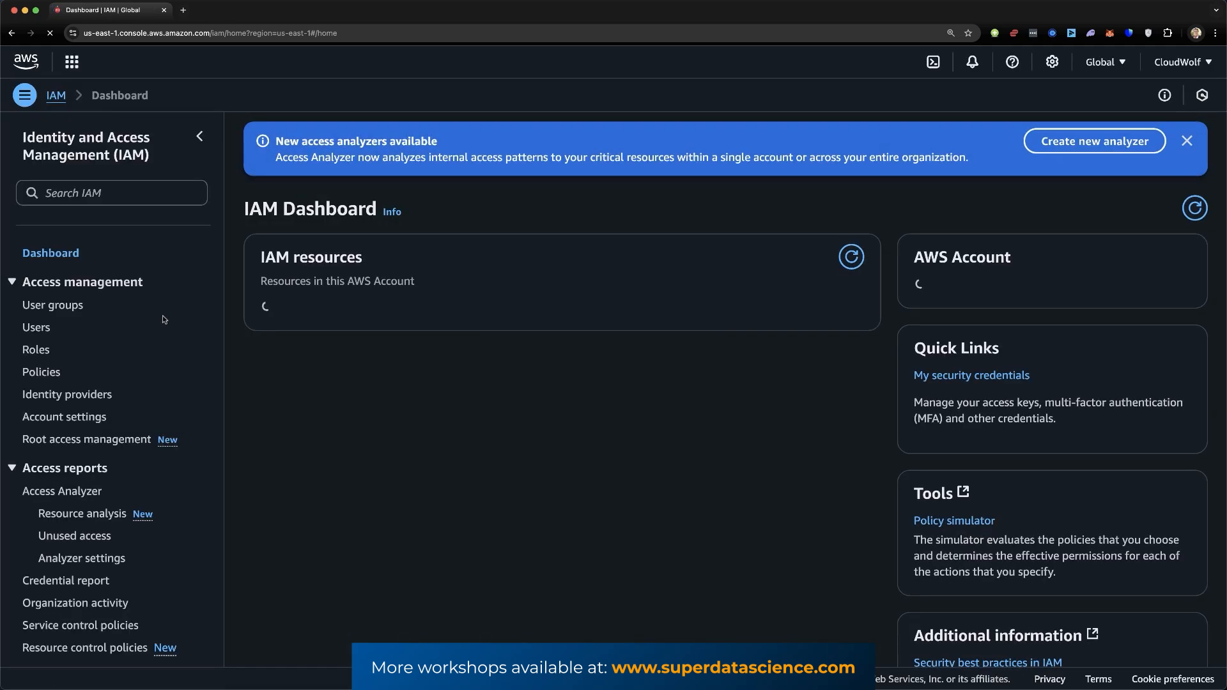
left_click(36, 350)
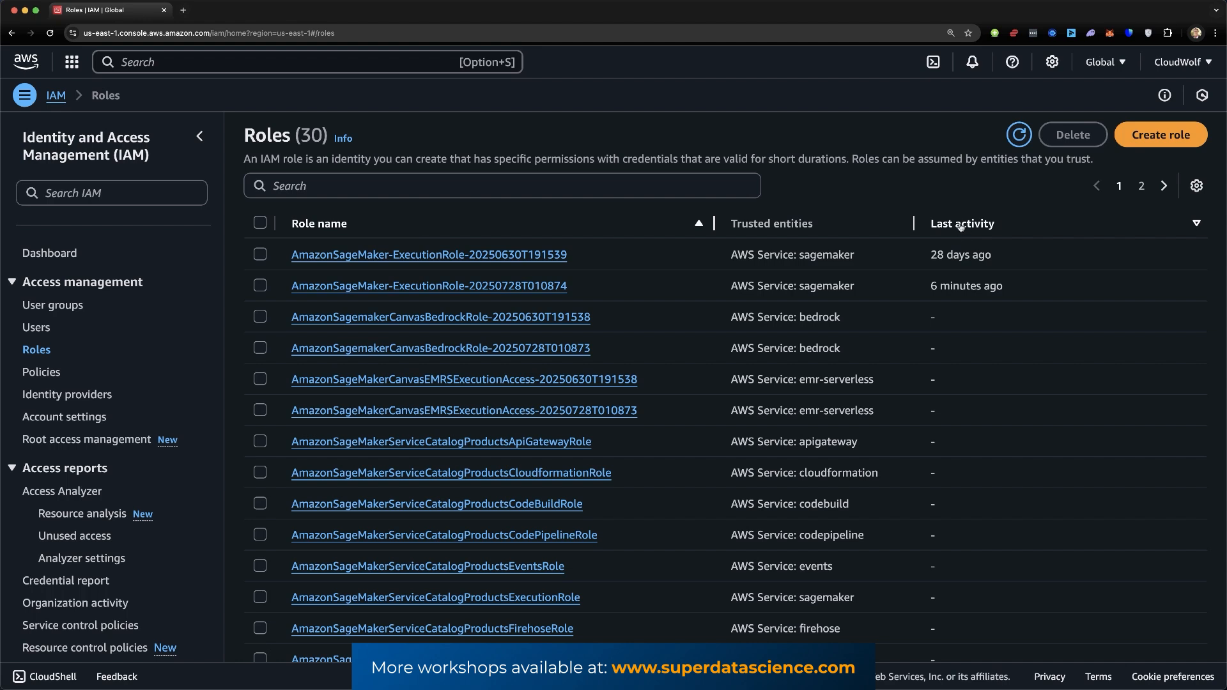
mouse_move(971, 257)
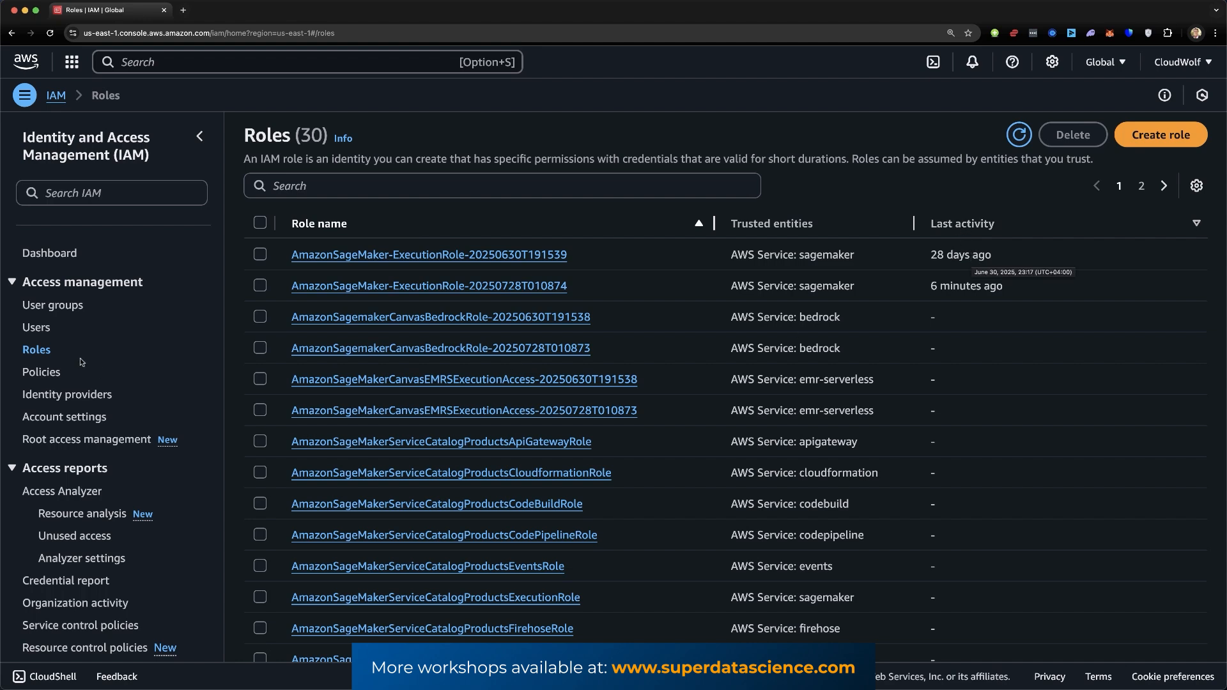
Delete the IAM role AmazonSageMaker-ExecutionRole-20250728T010874, confirming with its name, and return to the AWS Console Home.
left_click(260, 287)
scroll(260, 290, "down", 3)
scroll(260, 290, "down", 2)
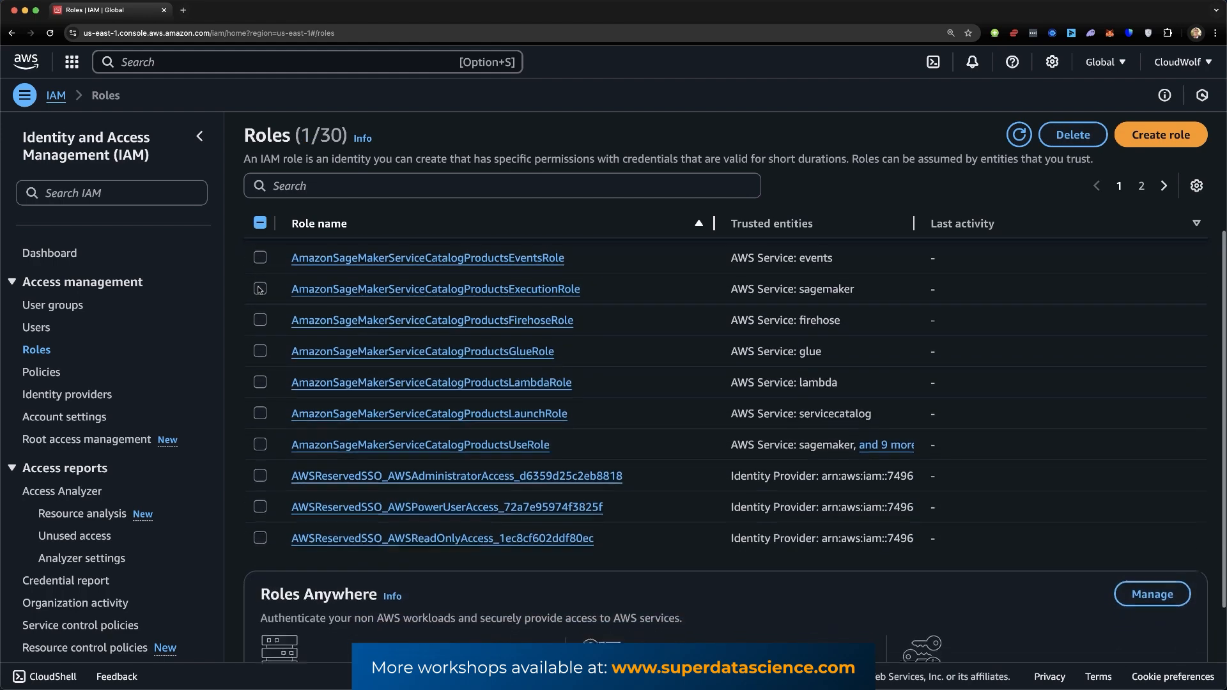
scroll(260, 290, "up", 5)
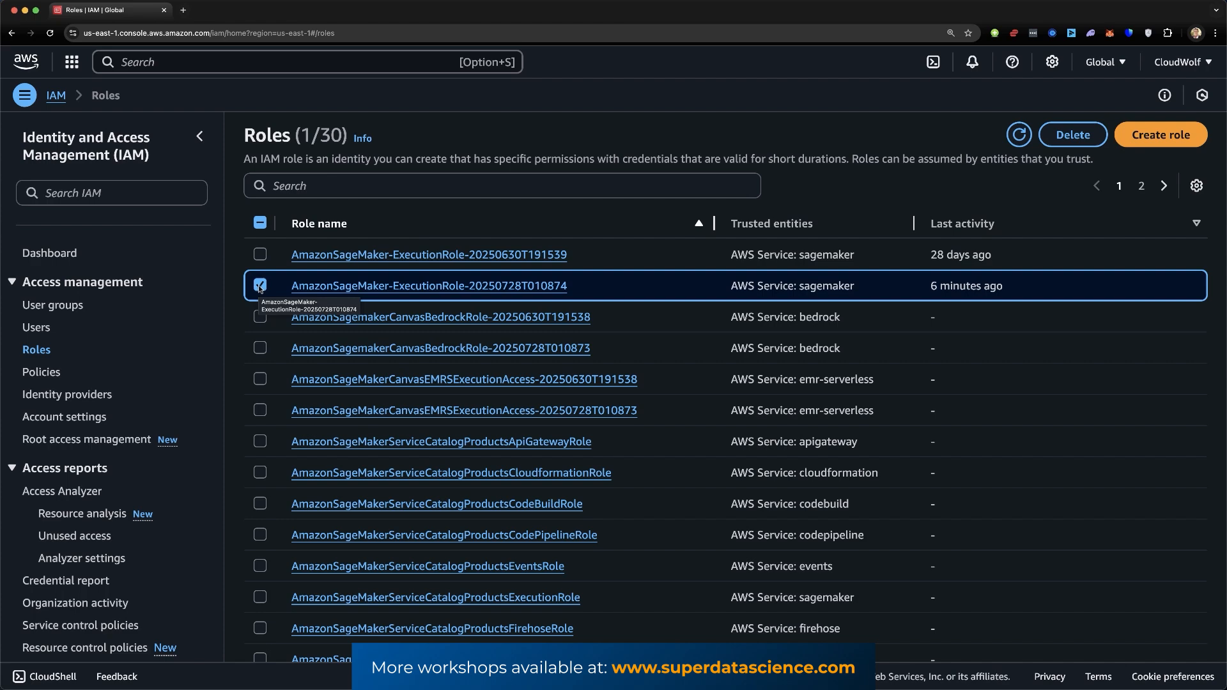
left_click(1080, 136)
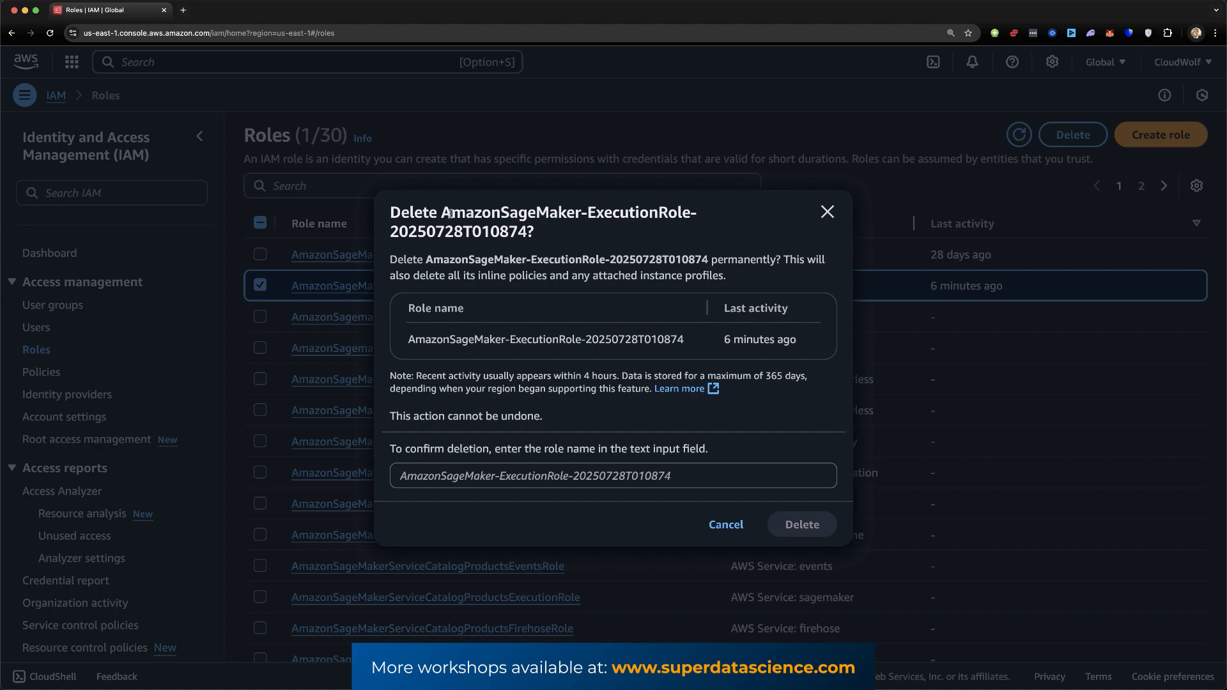
left_click_drag(444, 213, 516, 227)
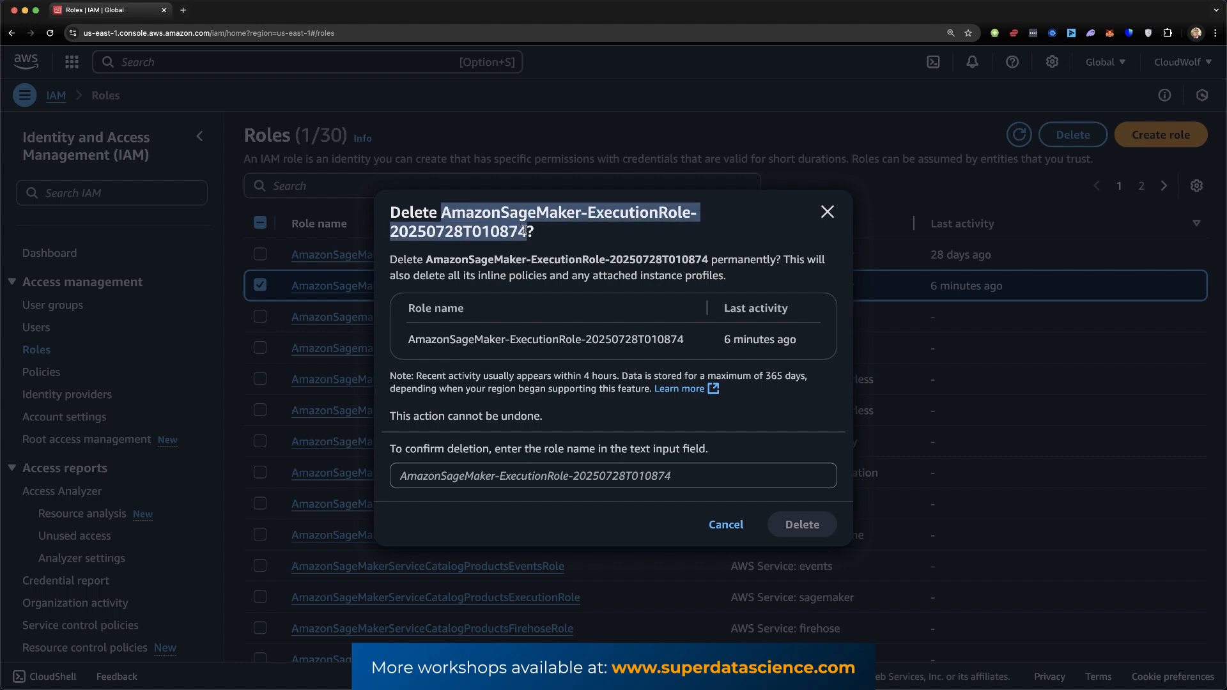
left_click(477, 473)
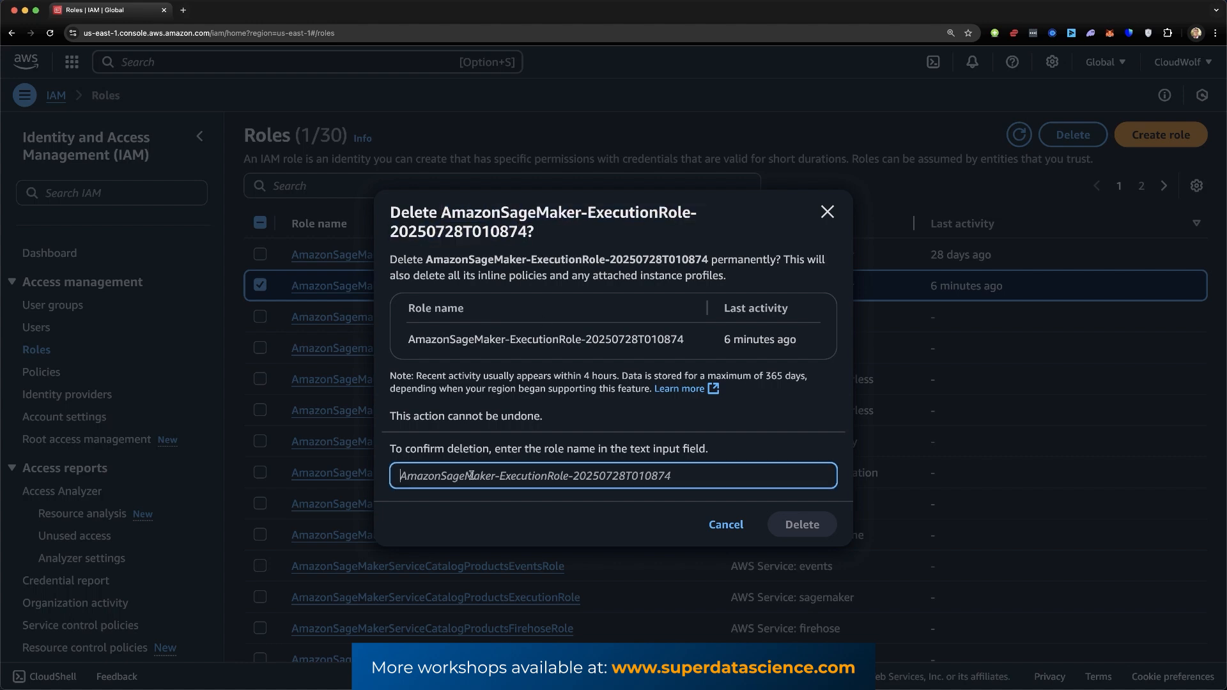
type("AmazonSageMaker-ExecutionRole-20250728T010874")
left_click(809, 526)
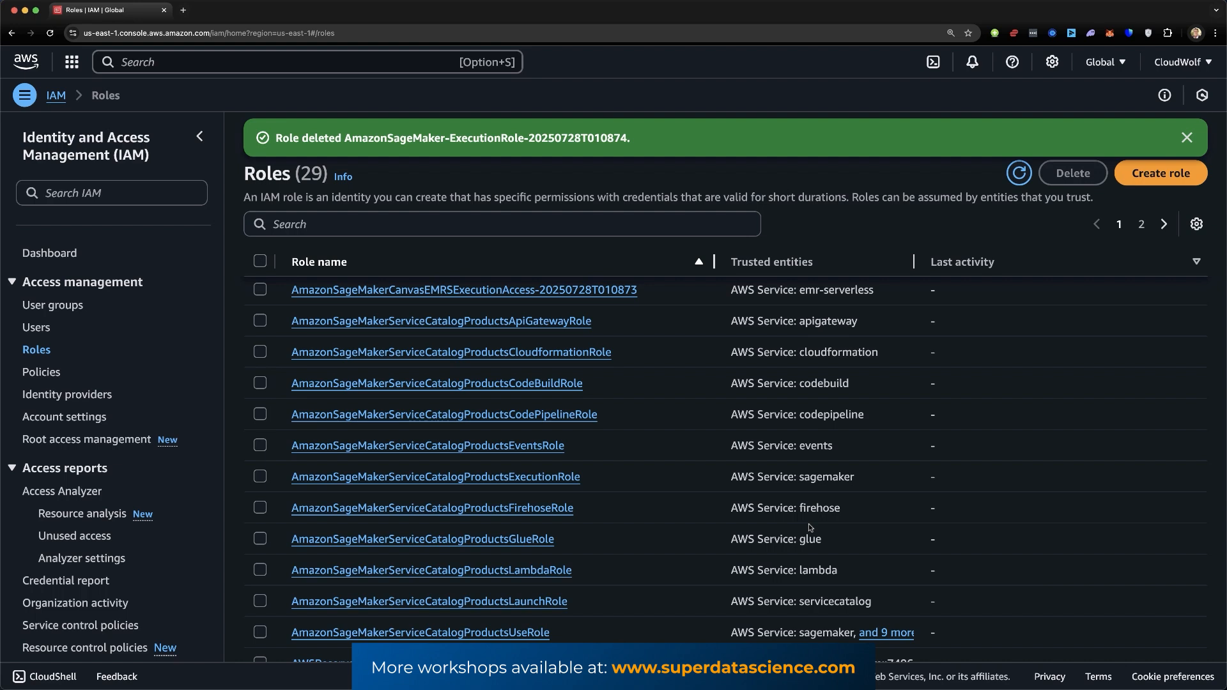
left_click(27, 67)
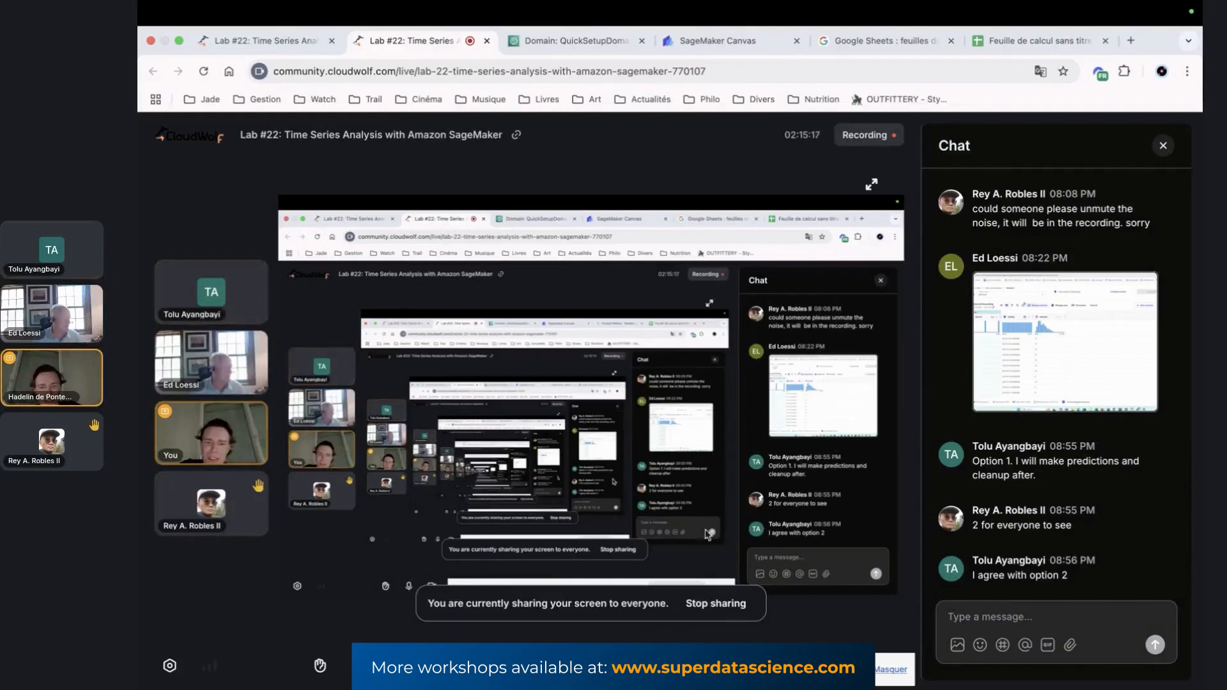
Stop sharing the screen in the CloudWolf live lab session.
left_click(700, 606)
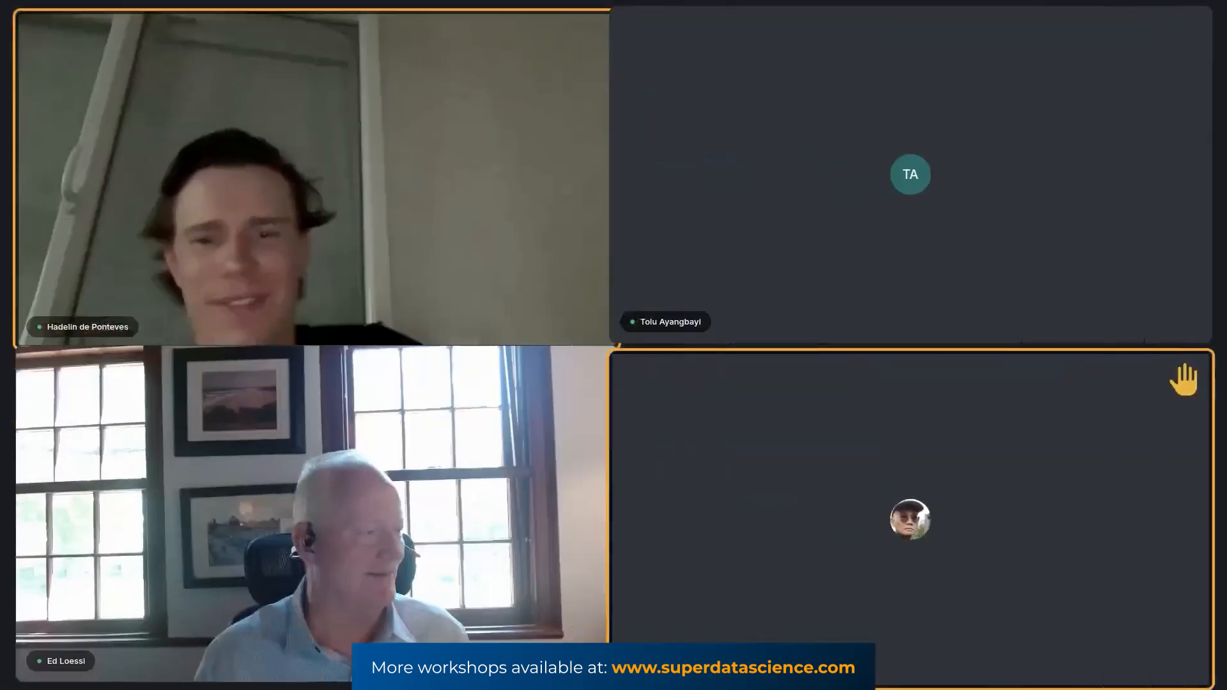